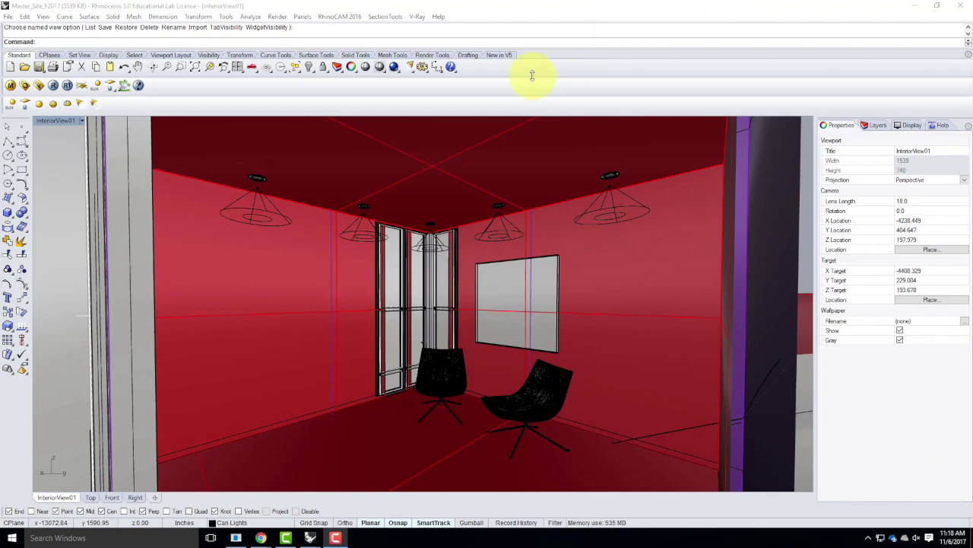
# Step: Save a copy of the model as Master_Site_F2017-Day in the F2017 folder
pyautogui.click(7, 17)
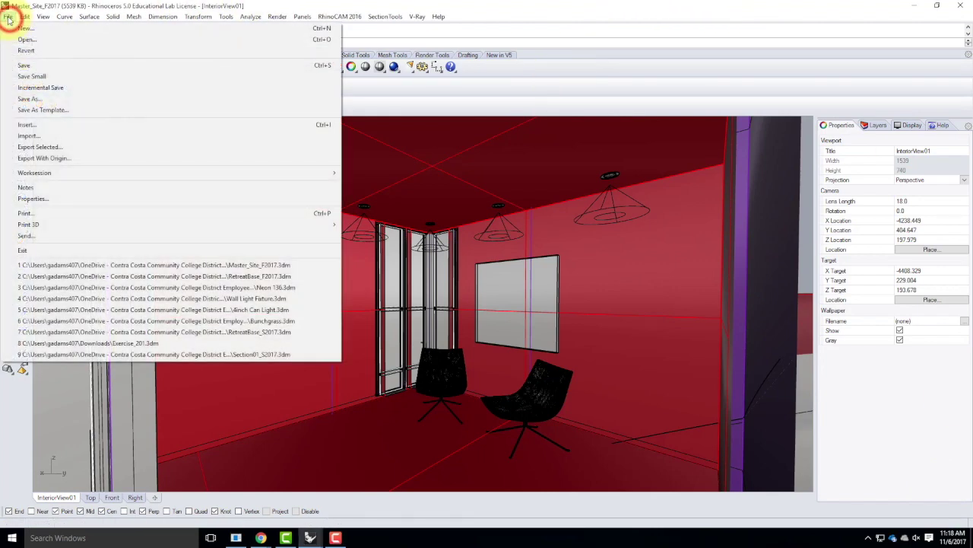
pyautogui.click(31, 99)
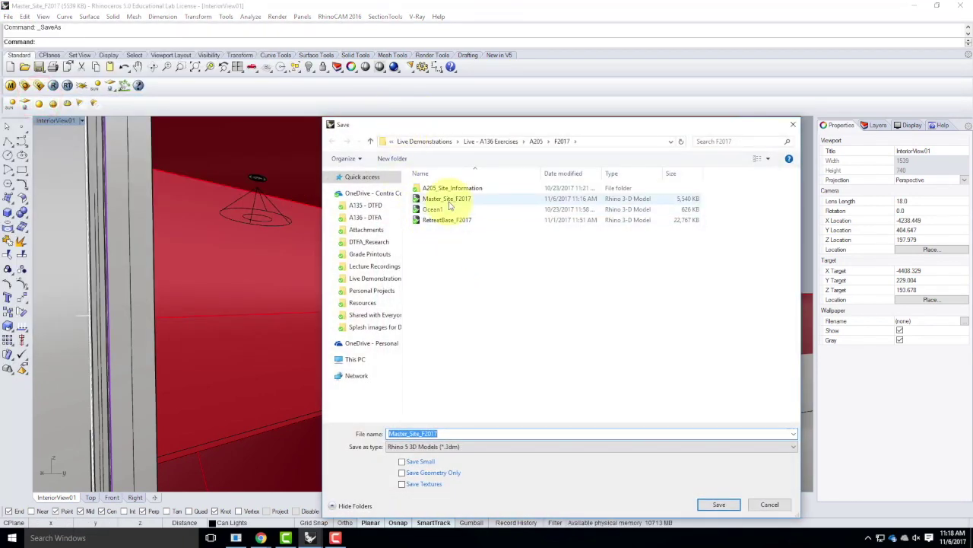
pyautogui.click(451, 434)
pyautogui.write('-Day')
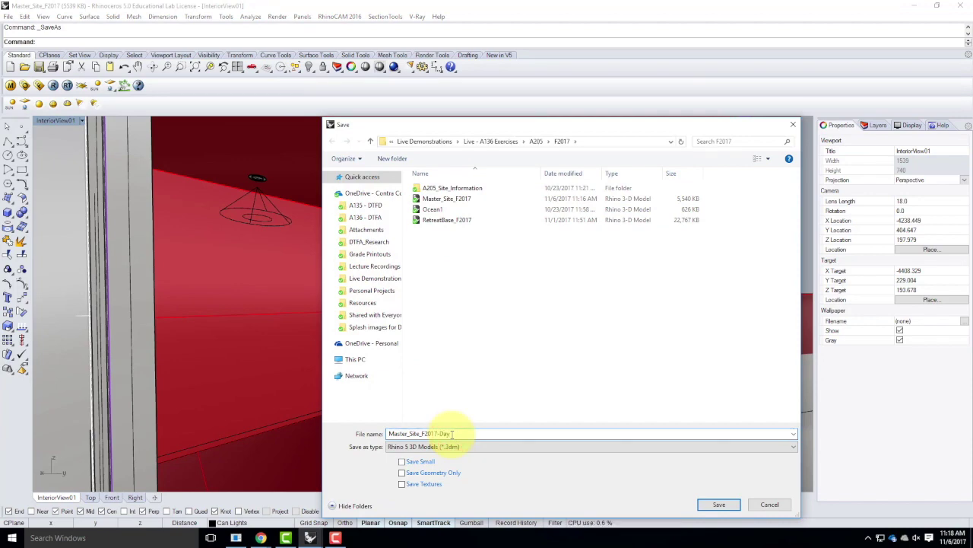
pyautogui.click(718, 504)
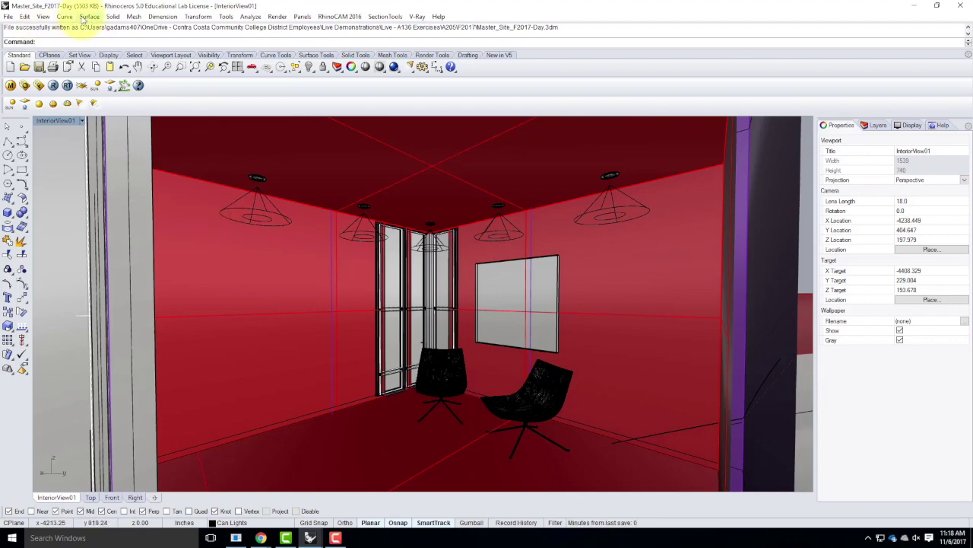
# Step: Reopen the recent file Master_Site_F2017.3dm, replacing the existing material for all duplicate material names
pyautogui.click(8, 15)
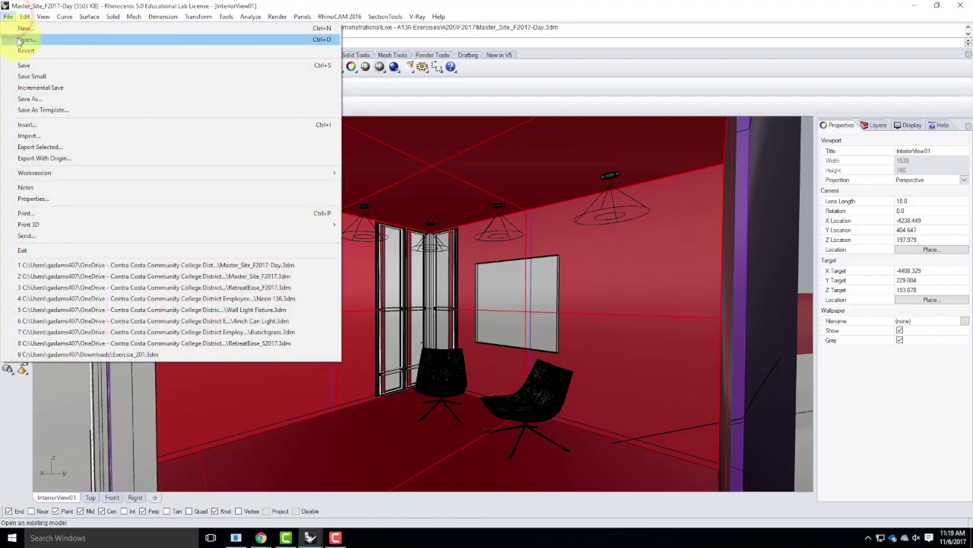
pyautogui.click(137, 276)
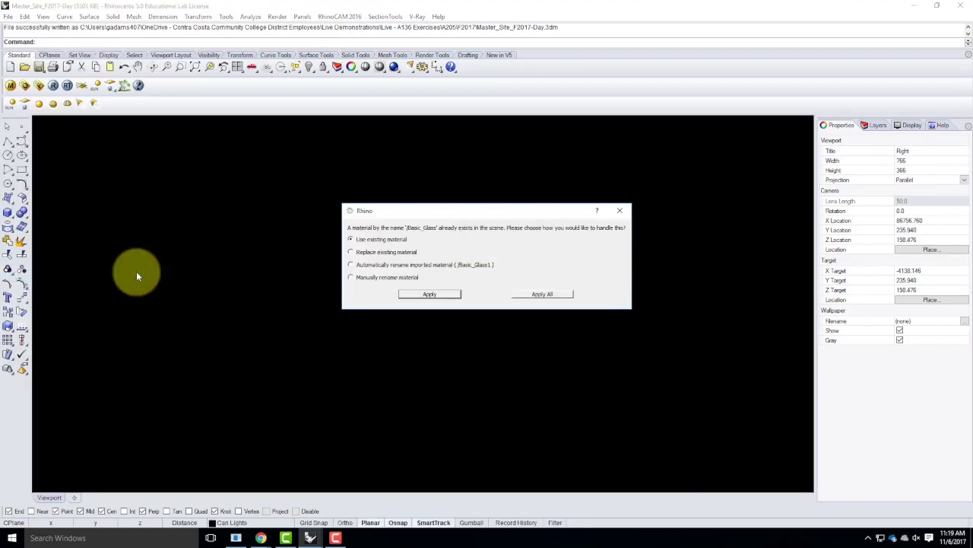
pyautogui.click(362, 252)
pyautogui.click(540, 293)
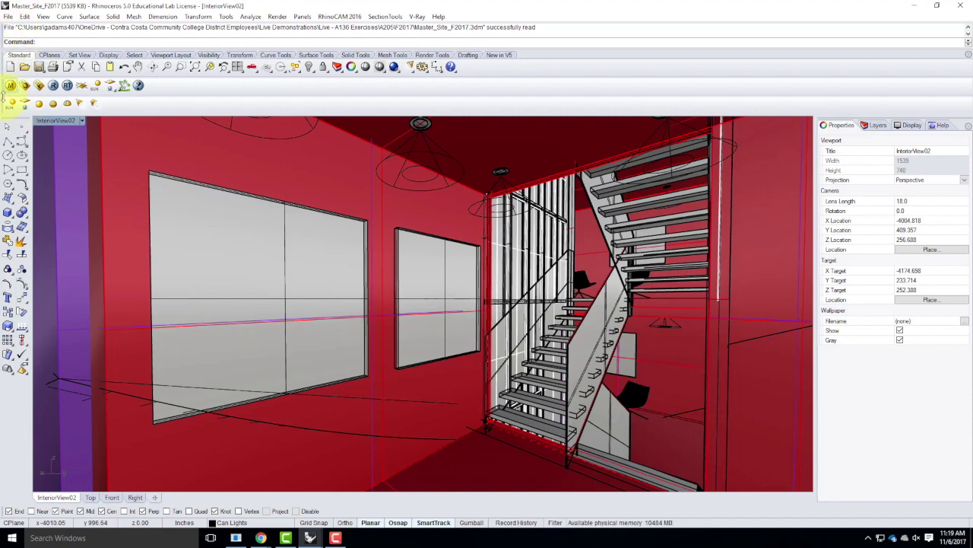
# Step: Review the camera and environment settings in the V-Ray options and preview the reflection/refraction background's HDR texture
pyautogui.click(25, 86)
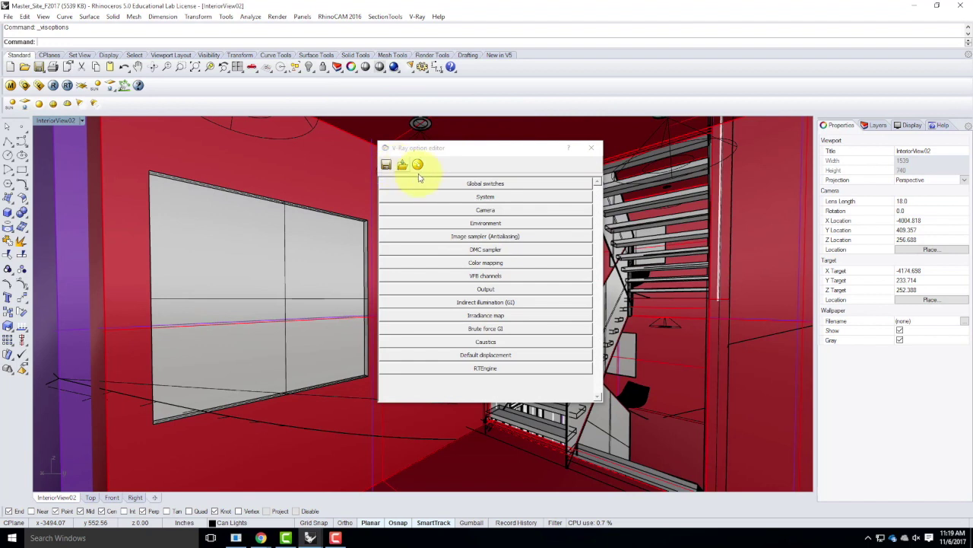
pyautogui.click(467, 208)
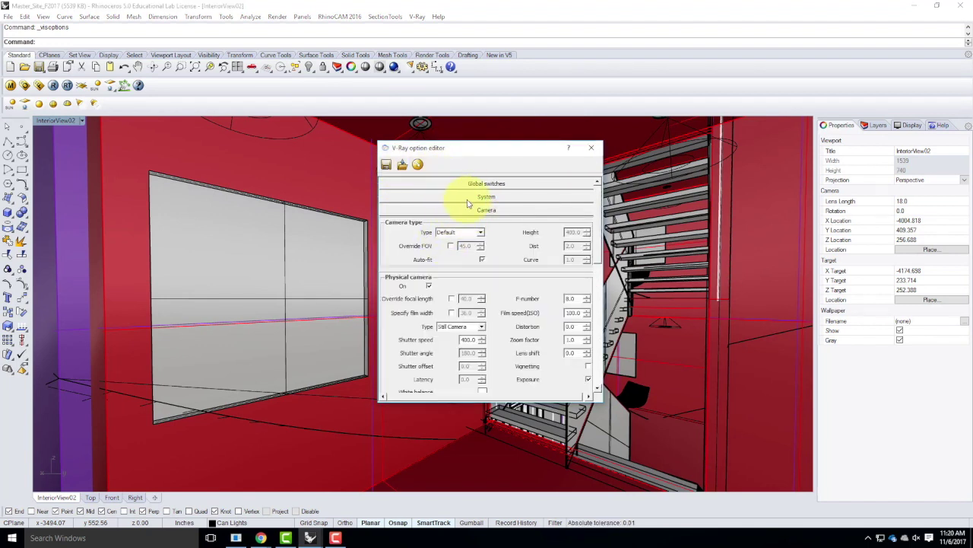
pyautogui.click(470, 210)
pyautogui.click(470, 224)
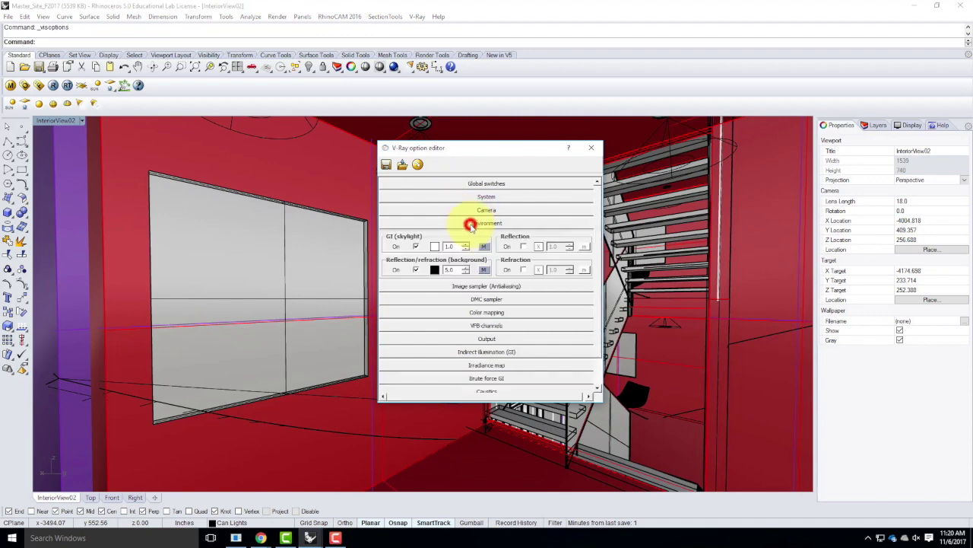
pyautogui.click(485, 270)
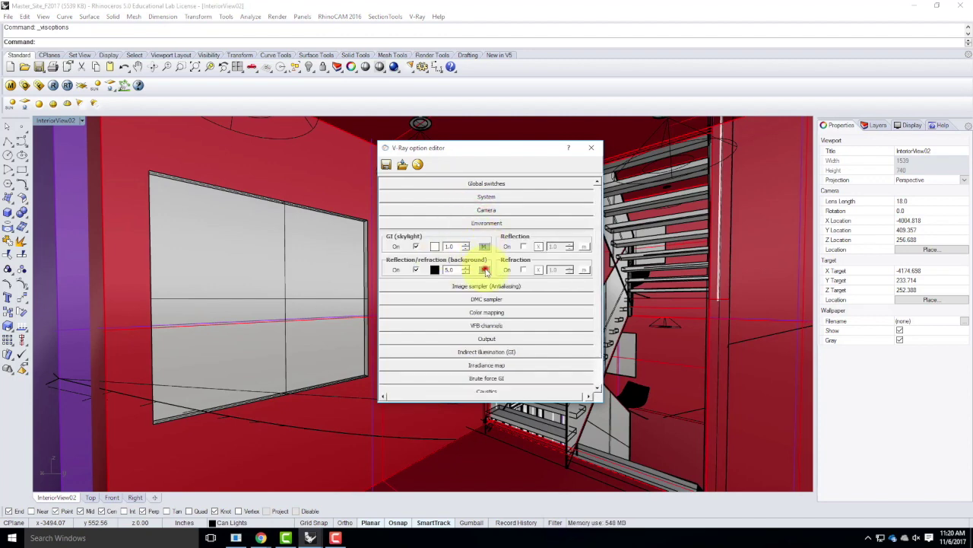
pyautogui.click(366, 260)
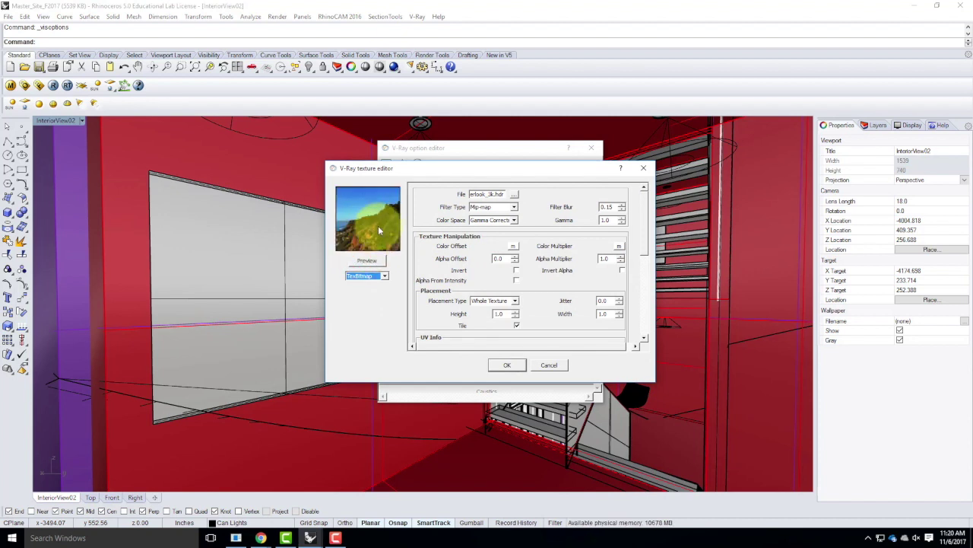
pyautogui.click(507, 366)
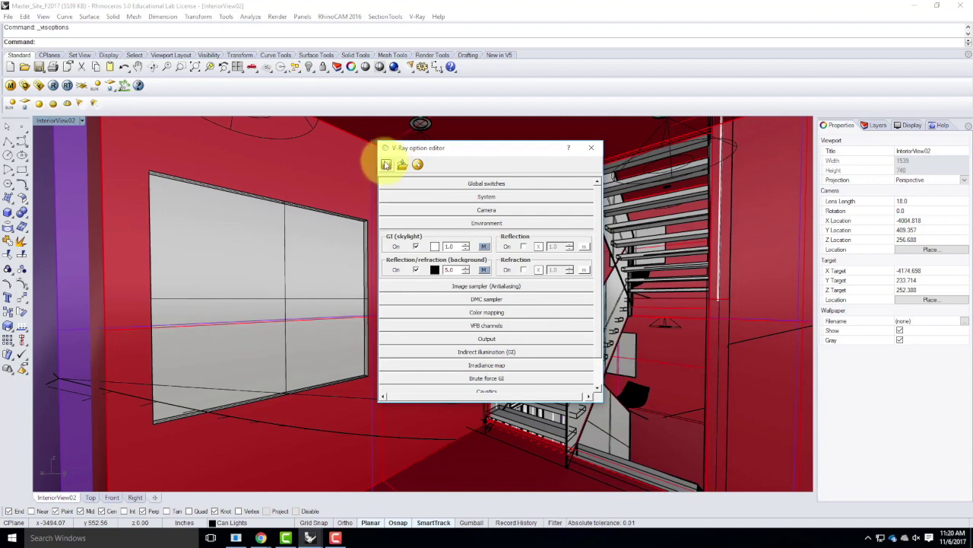
# Step: Save the V-Ray options as Day_Visopt in the A205 exercise's F2017 folder, overwriting the existing file
pyautogui.click(387, 164)
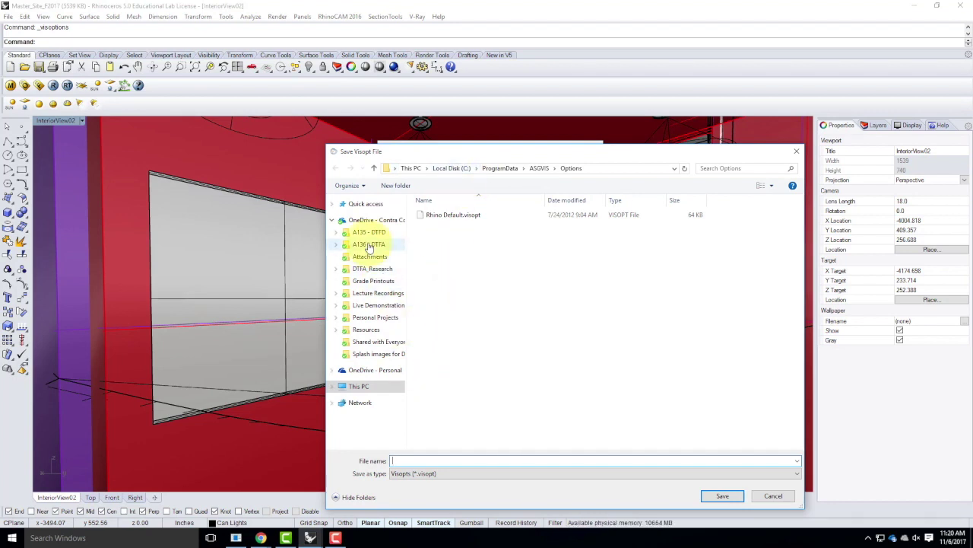
pyautogui.click(375, 305)
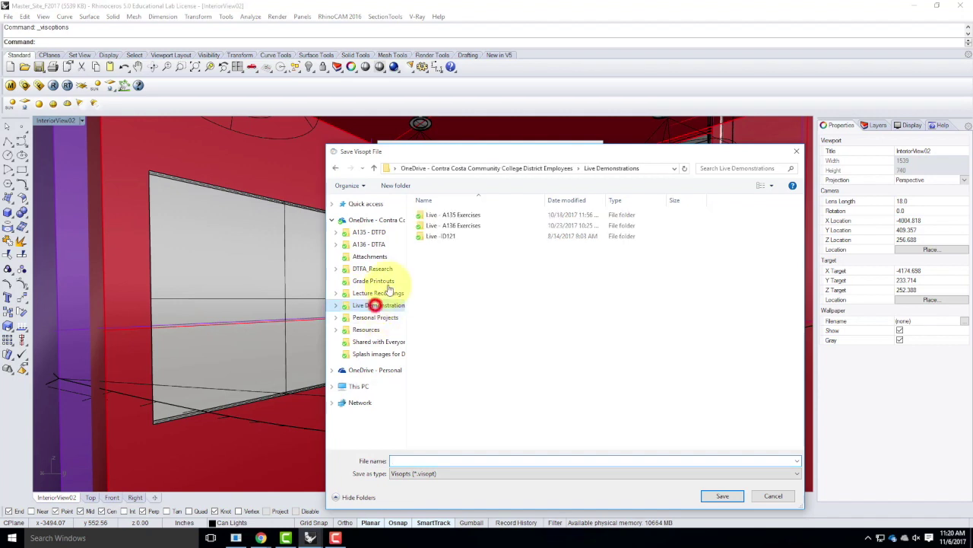
pyautogui.doubleClick(434, 225)
pyautogui.doubleClick(432, 215)
pyautogui.doubleClick(434, 217)
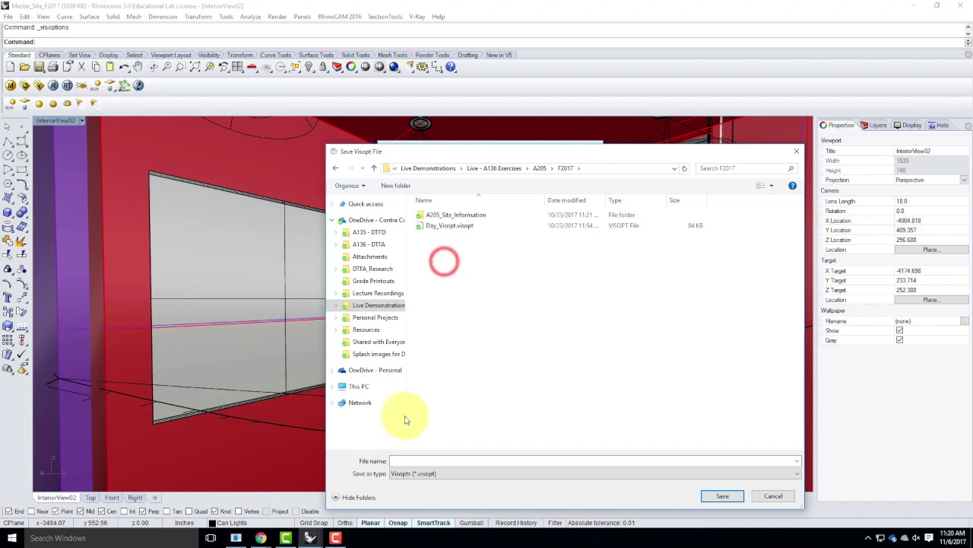
pyautogui.click(416, 460)
pyautogui.write('Day_Visopt')
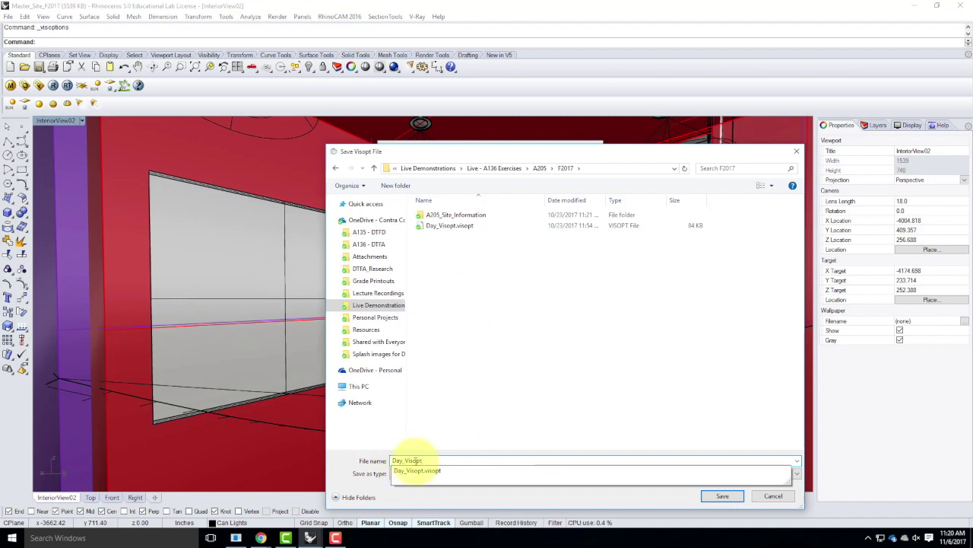
pyautogui.click(737, 496)
pyautogui.click(527, 272)
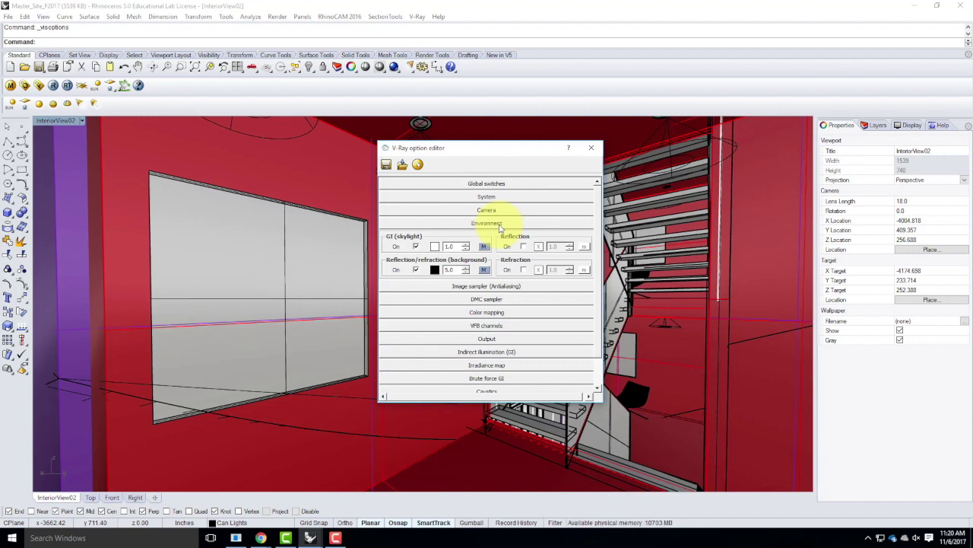
# Step: Switch to the V-Ray Quick Rendering Setups page in Chrome and look through its day and night scene setups
pyautogui.click(508, 149)
pyautogui.moveTo(508, 148); pyautogui.dragTo(518, 180)
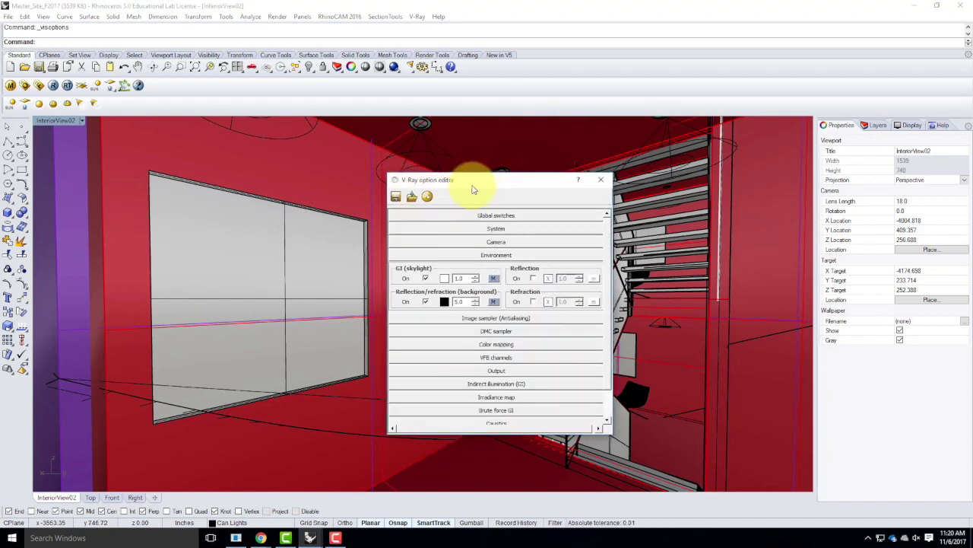
pyautogui.moveTo(261, 537)
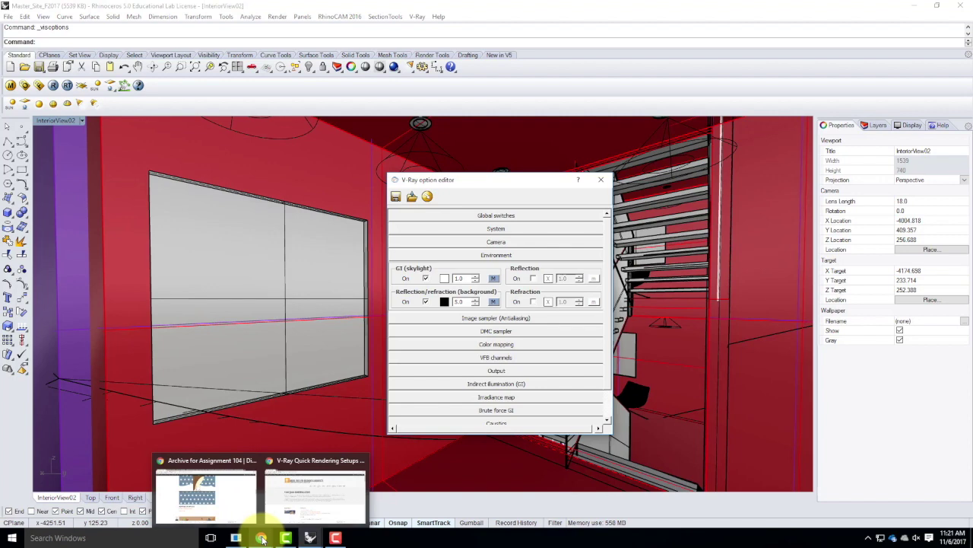
pyautogui.click(337, 482)
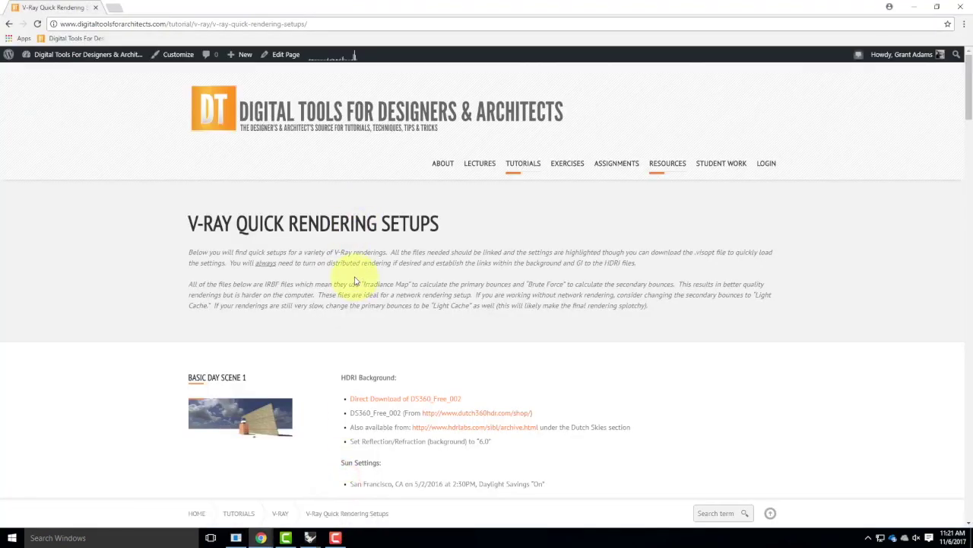
pyautogui.scroll(-1, 355, 281)
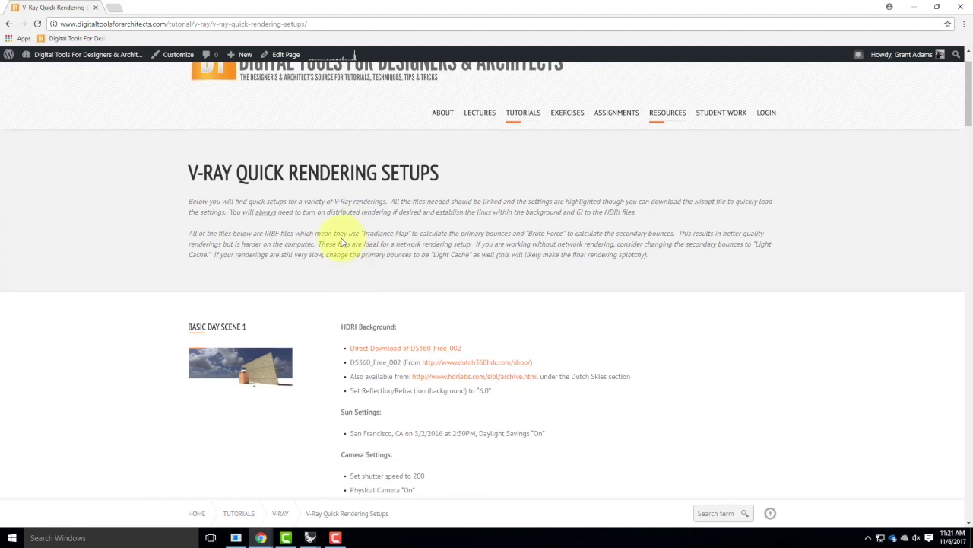
pyautogui.moveTo(674, 118)
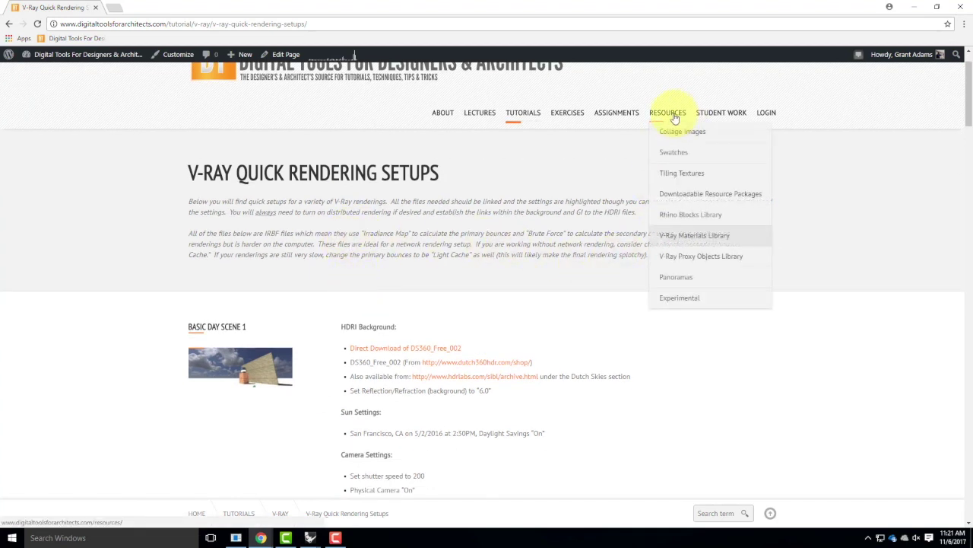
pyautogui.moveTo(685, 237)
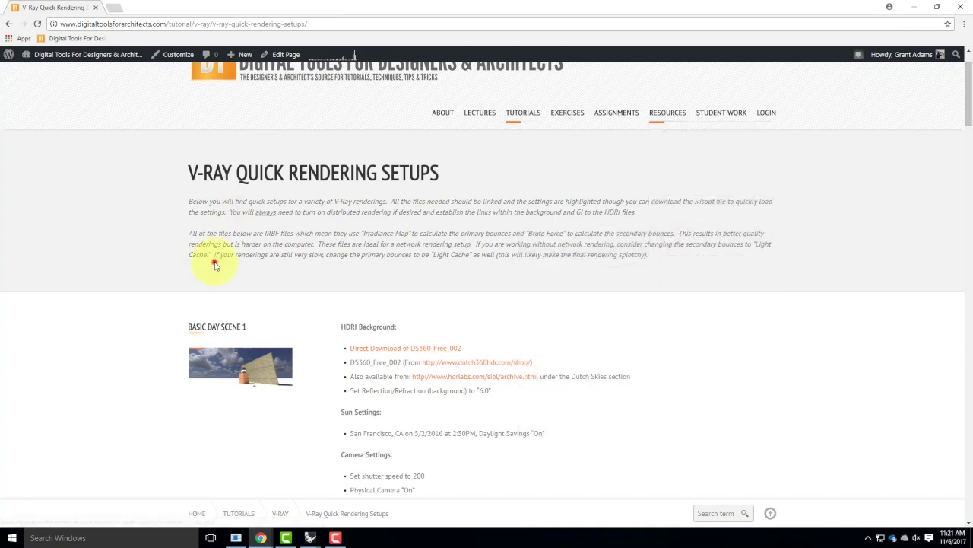
pyautogui.scroll(-3, 200, 150)
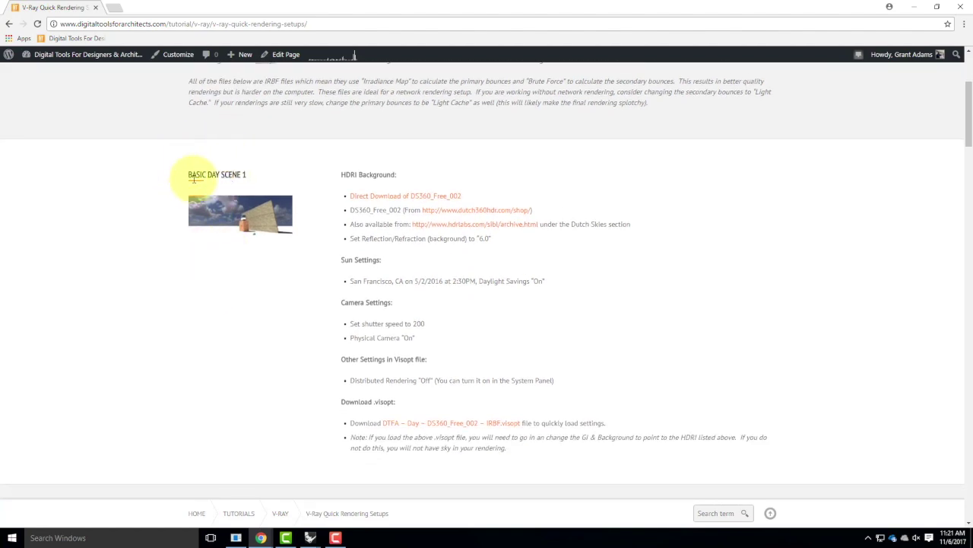
pyautogui.scroll(-5, 289, 185)
pyautogui.scroll(-10, 289, 185)
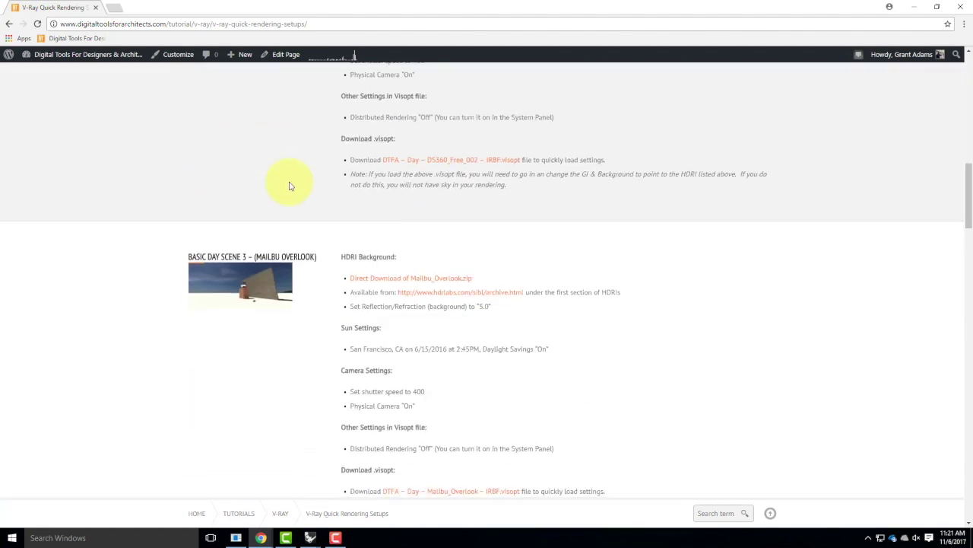
pyautogui.scroll(3, 244, 145)
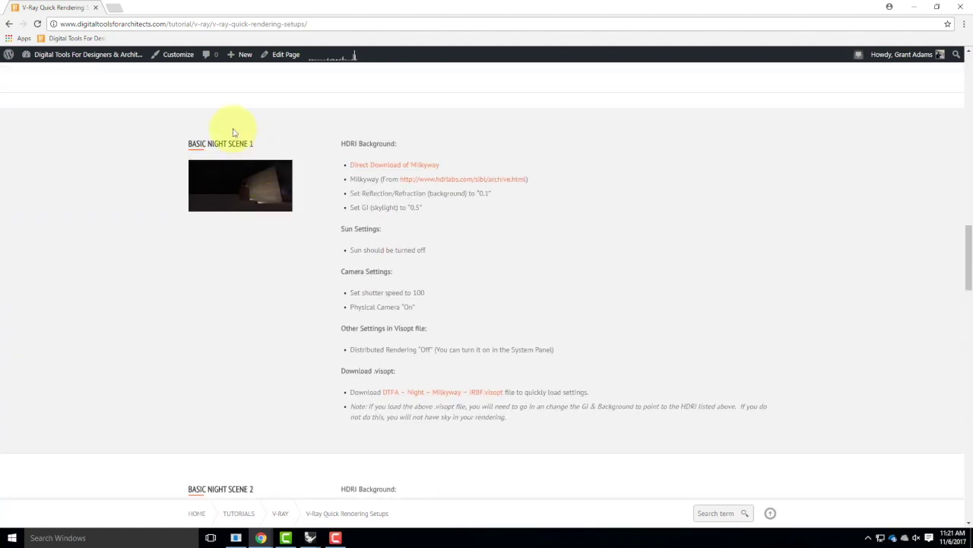
pyautogui.scroll(-4, 298, 281)
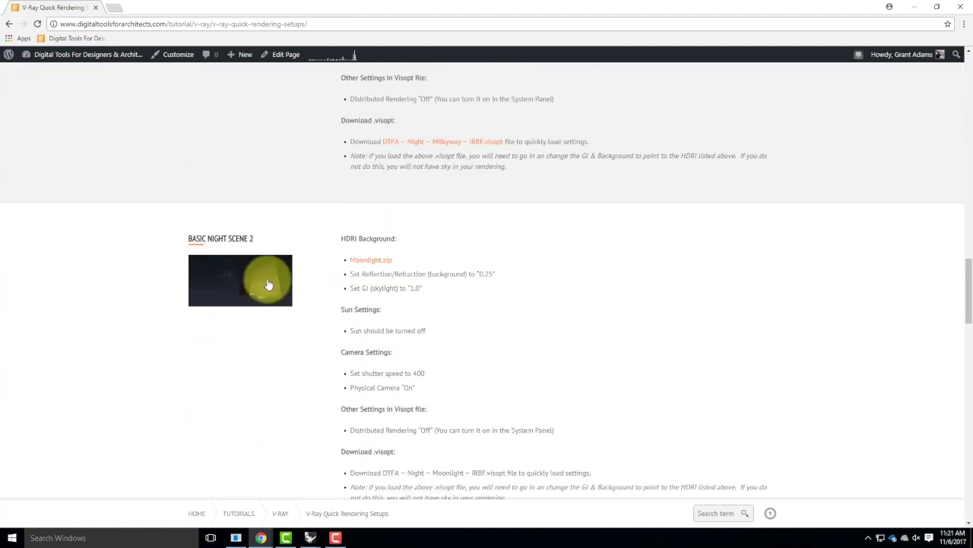
# Step: View the full-size sample renderings of Basic Night Scene 1 and Basic Night Scene 2
pyautogui.scroll(4, 243, 300)
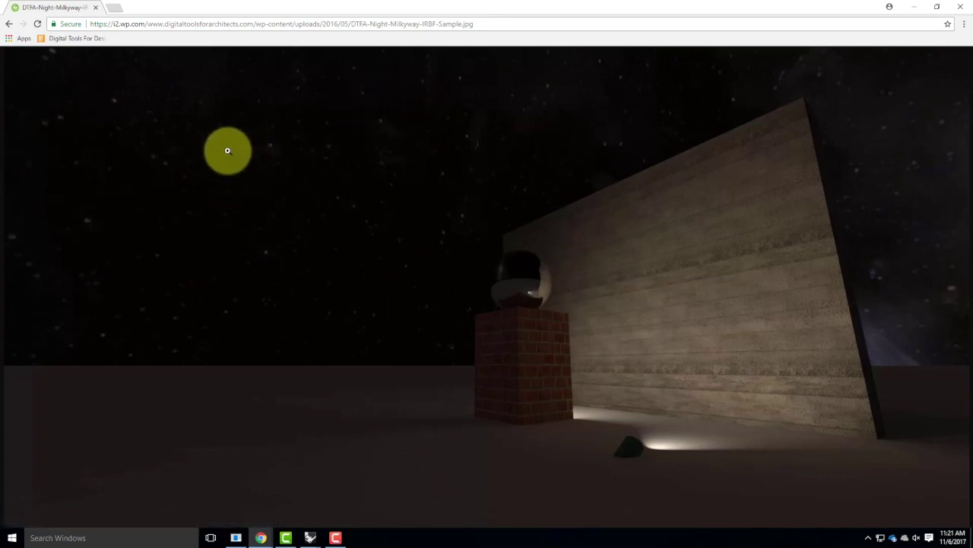
pyautogui.click(9, 24)
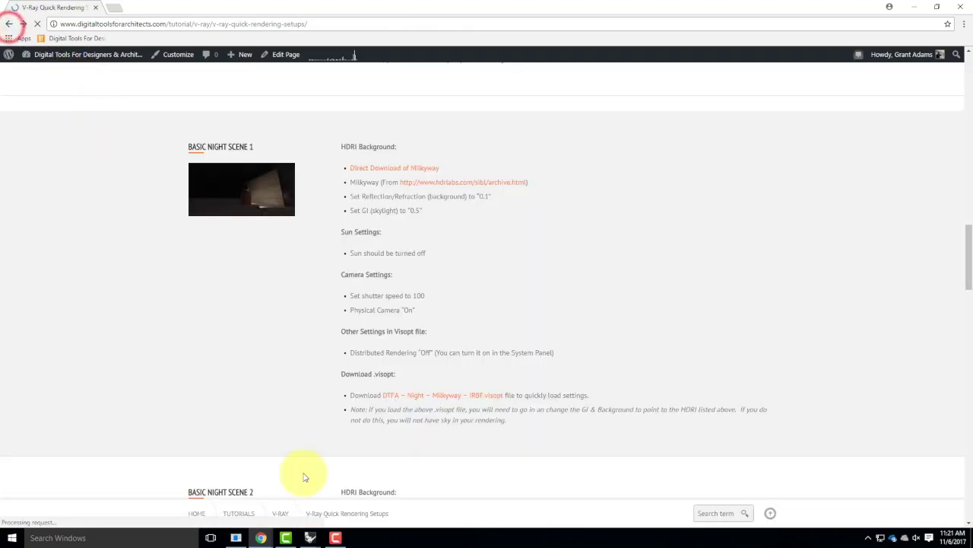
pyautogui.scroll(-2, 304, 474)
pyautogui.click(224, 378)
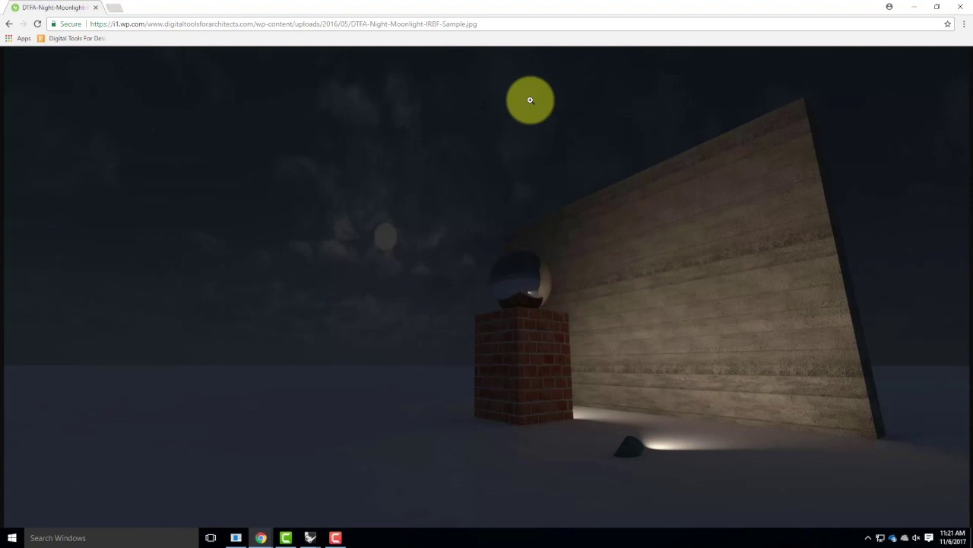
pyautogui.click(8, 25)
# Step: View the full-size sample rendering of Sunset Scene 1 and return to its setup description
pyautogui.scroll(-3, 269, 257)
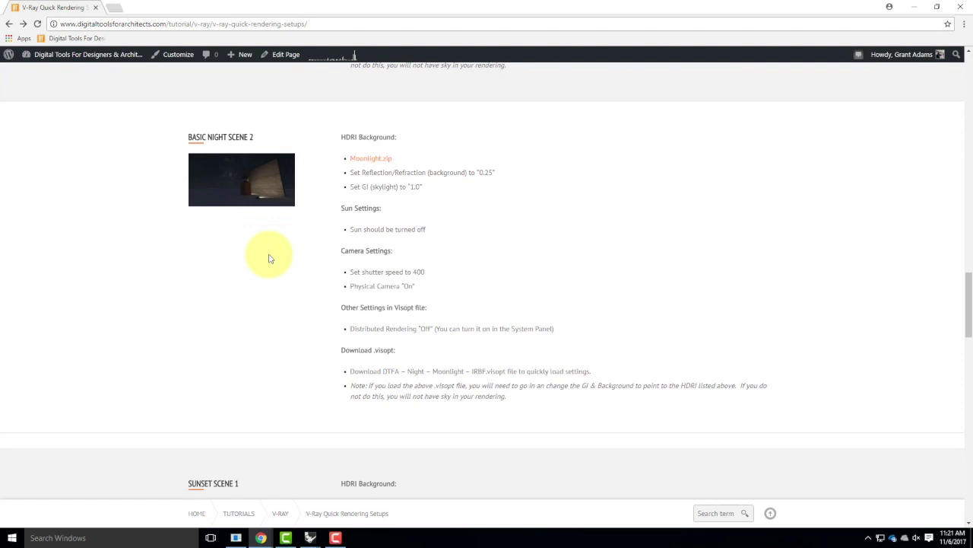
pyautogui.scroll(-2, 270, 259)
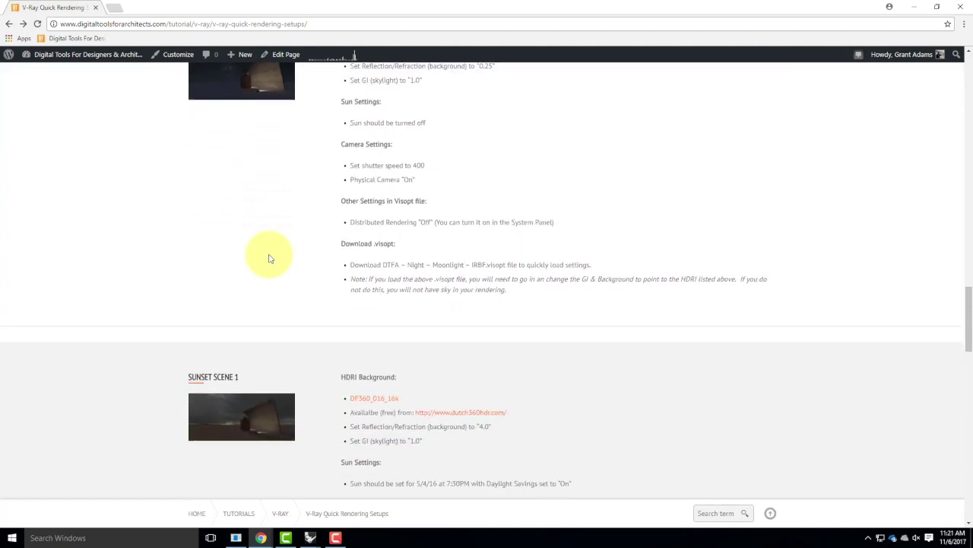
pyautogui.scroll(-2, 269, 258)
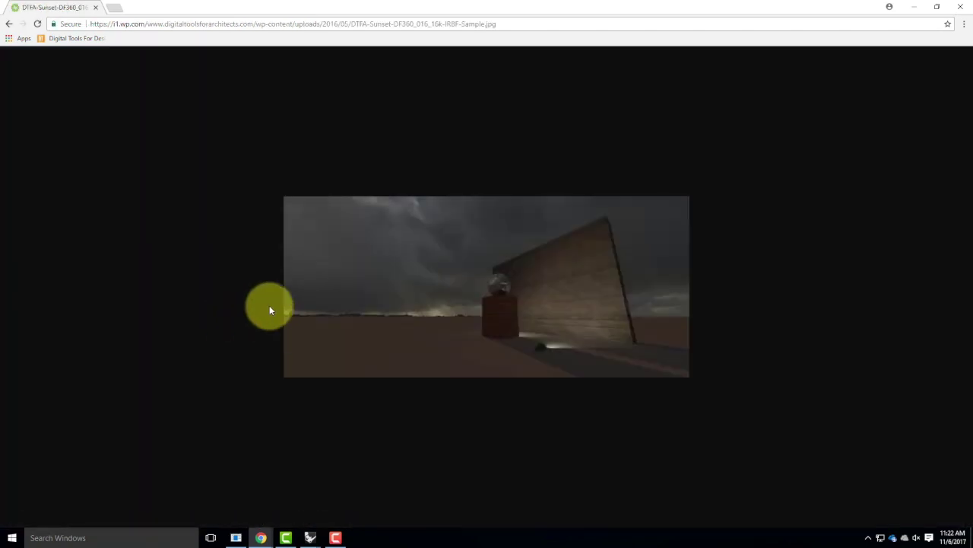
pyautogui.click(9, 23)
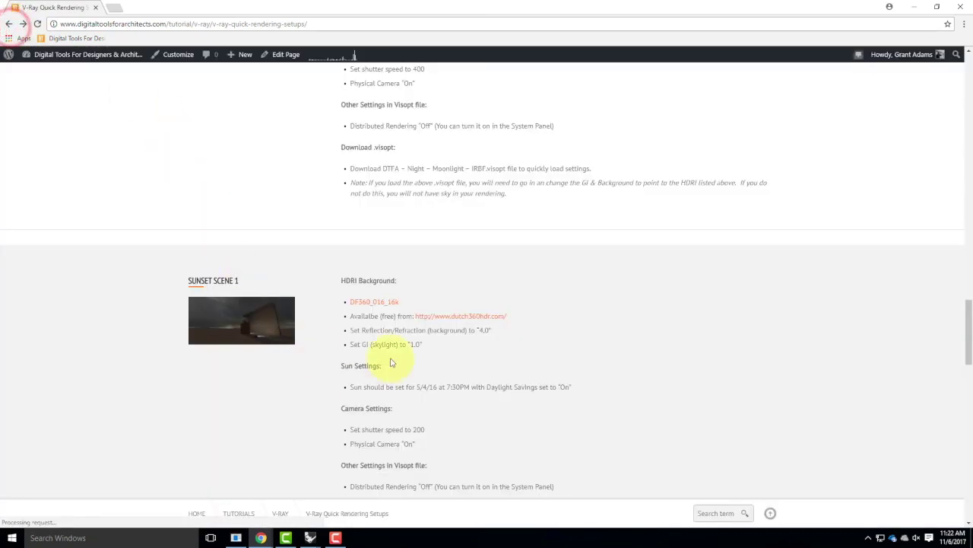
# Step: View the full-size sample renderings of Sunset Scene 2 and the sunset scene after it, returning to the setups page
pyautogui.scroll(-3, 397, 358)
pyautogui.click(252, 419)
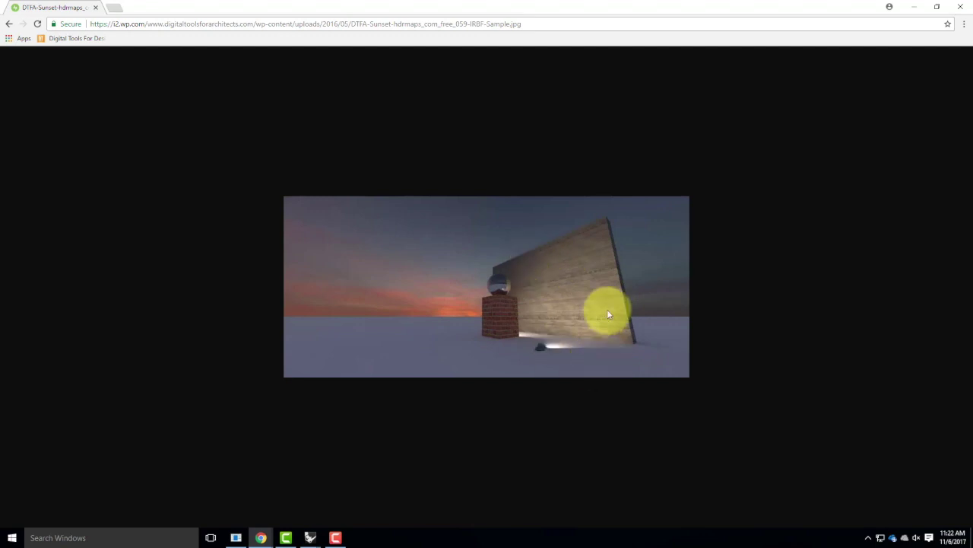
pyautogui.click(6, 25)
pyautogui.scroll(-5, 391, 262)
pyautogui.click(250, 338)
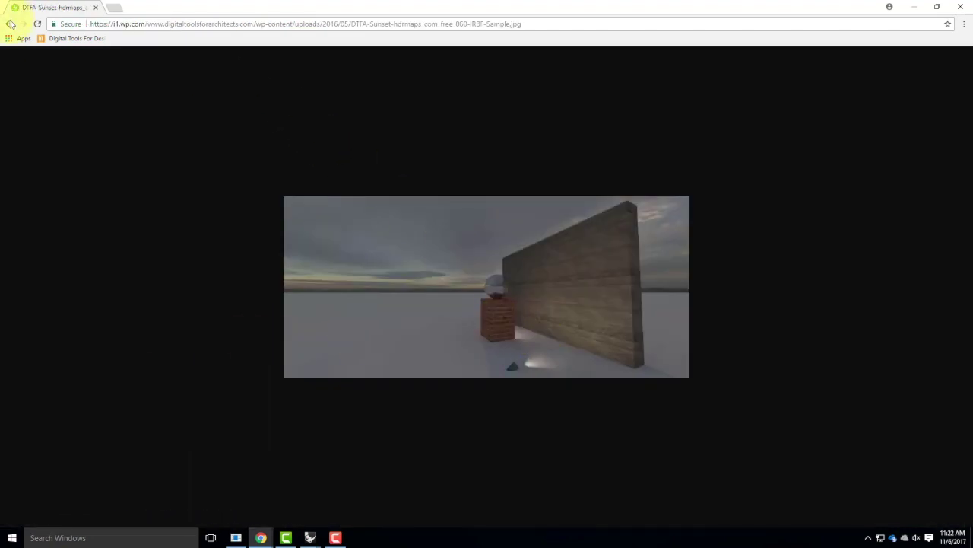
pyautogui.click(10, 24)
# Step: Compare the setup descriptions of Basic Night Scene 1 and Basic Night Scene 2, and view the contents of Scene 1's linked visopt file
pyautogui.scroll(7, 452, 406)
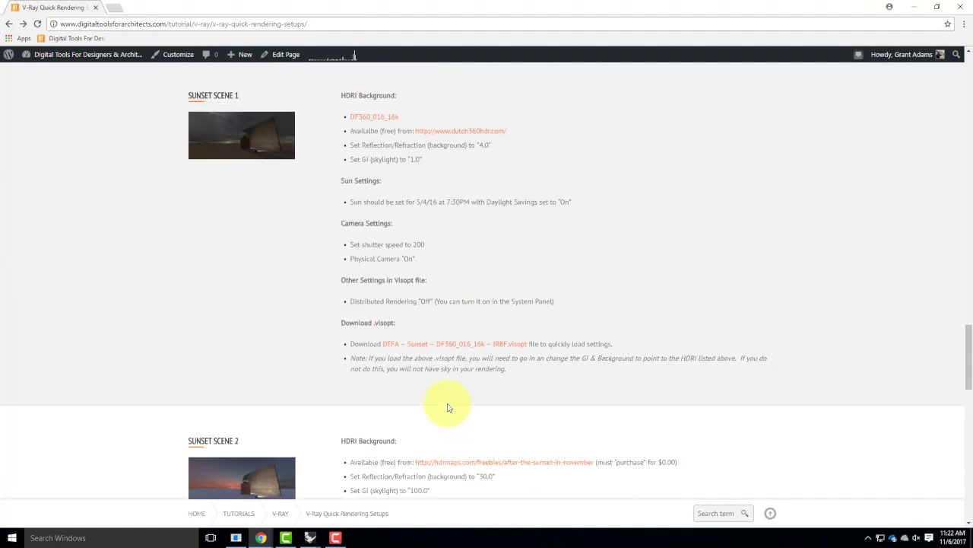
pyautogui.scroll(5, 447, 408)
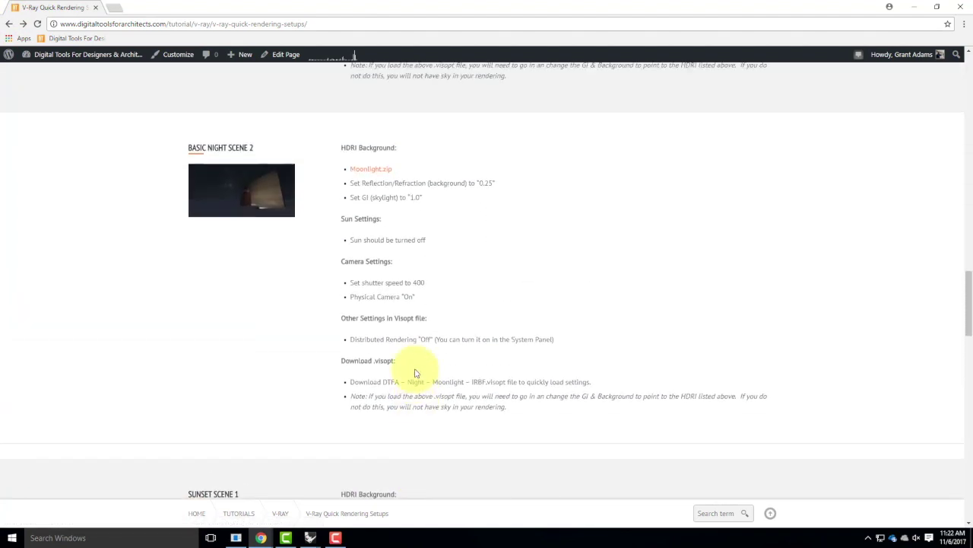
pyautogui.scroll(1, 416, 372)
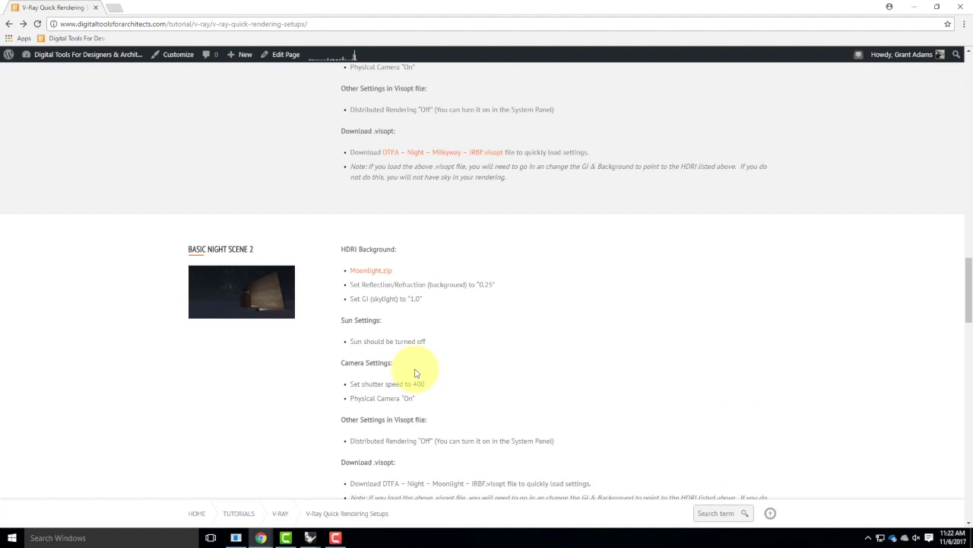
pyautogui.scroll(2, 474, 350)
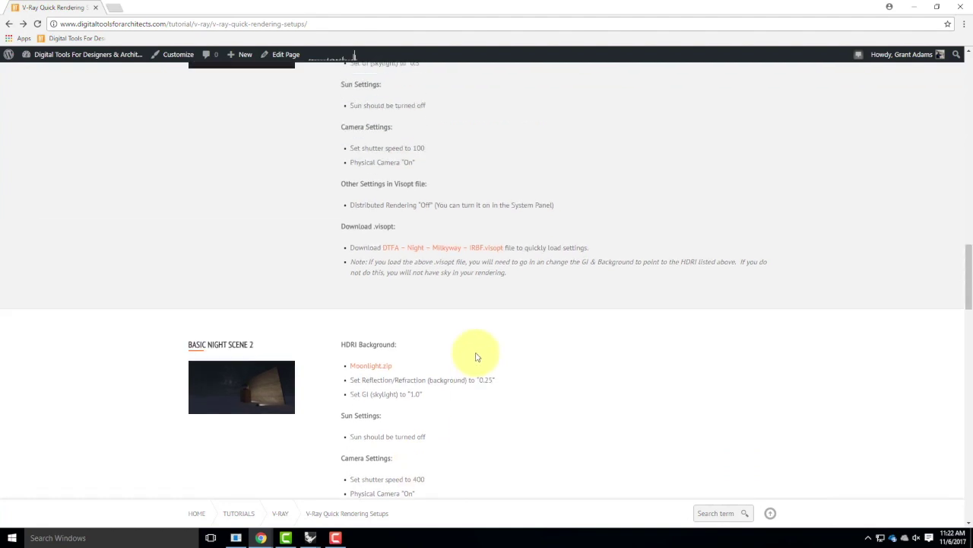
pyautogui.scroll(2, 476, 356)
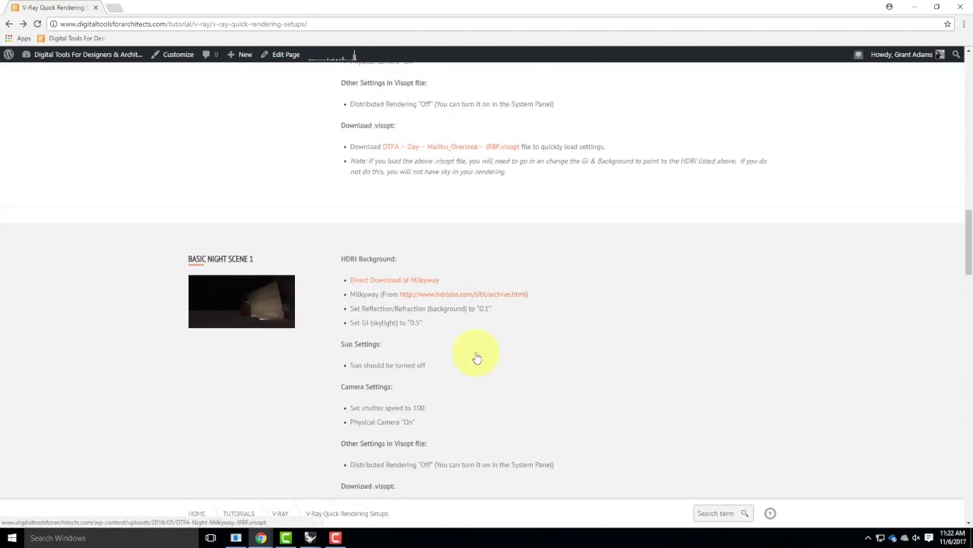
pyautogui.scroll(-2, 476, 356)
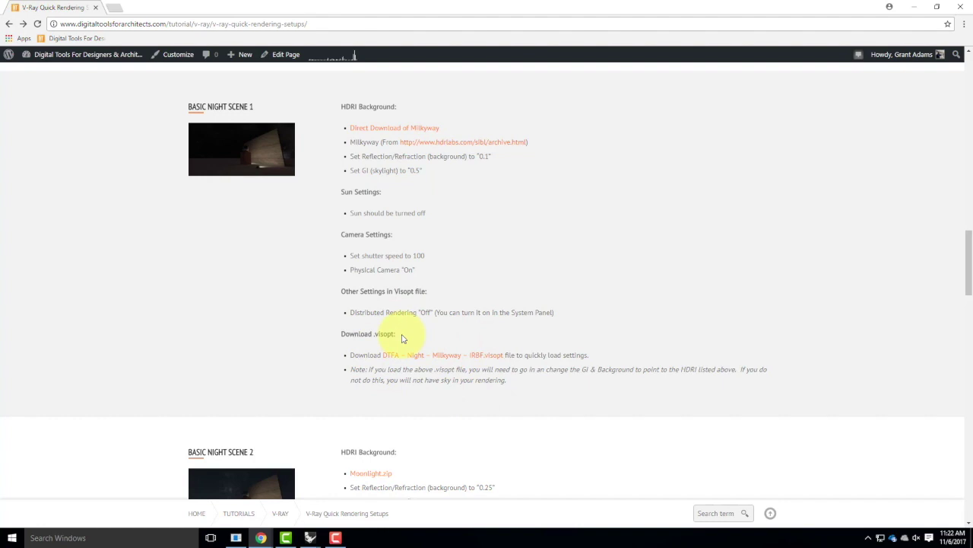
pyautogui.scroll(-1, 426, 336)
pyautogui.scroll(1, 485, 329)
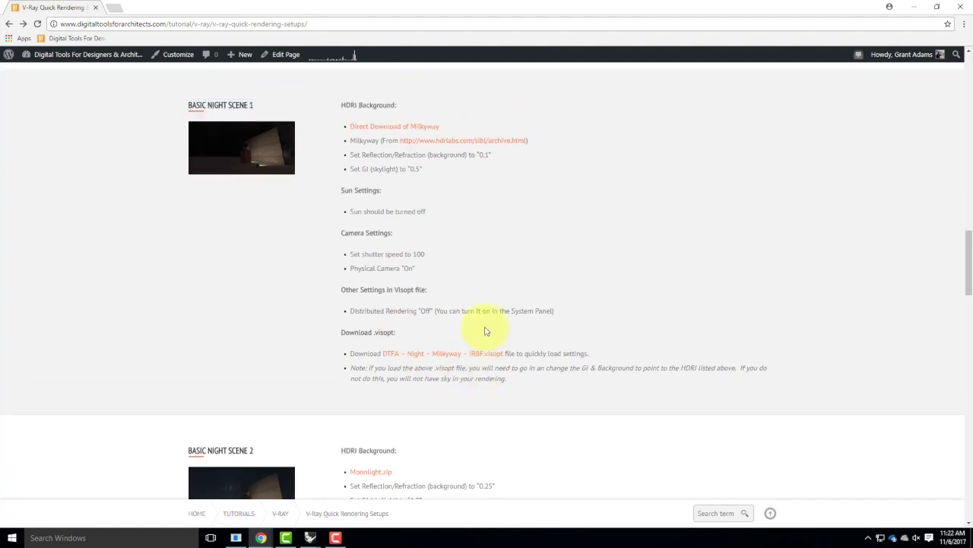
pyautogui.scroll(-3, 479, 327)
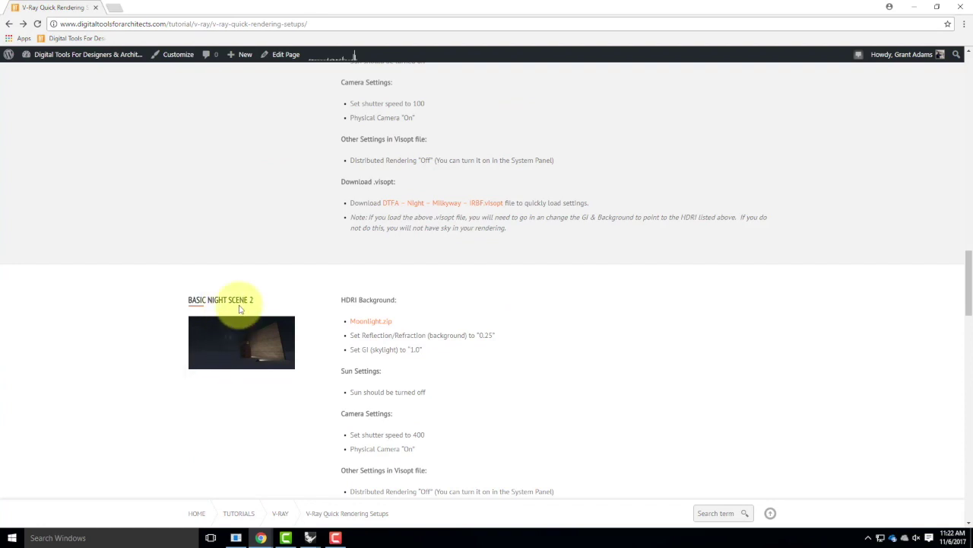
pyautogui.scroll(-2, 239, 308)
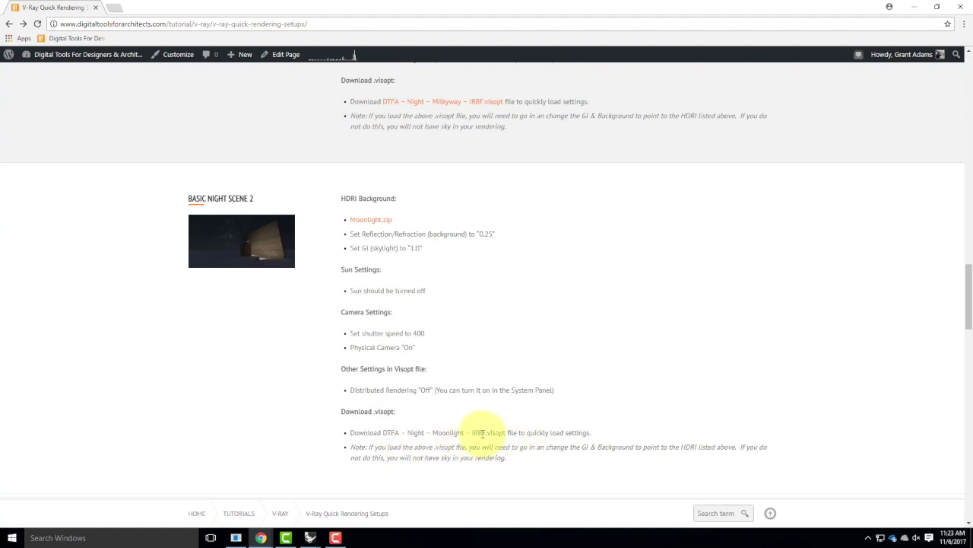
pyautogui.scroll(1, 502, 445)
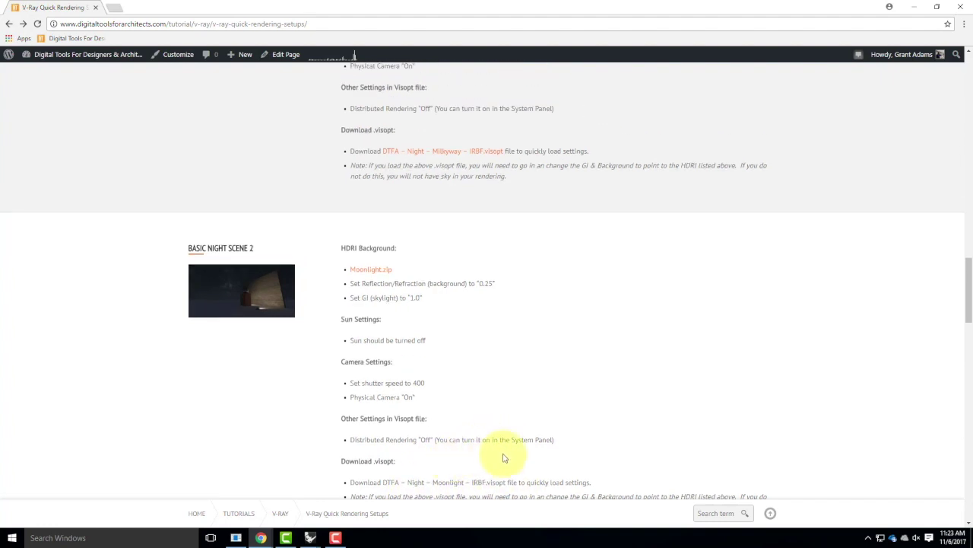
pyautogui.scroll(4, 454, 391)
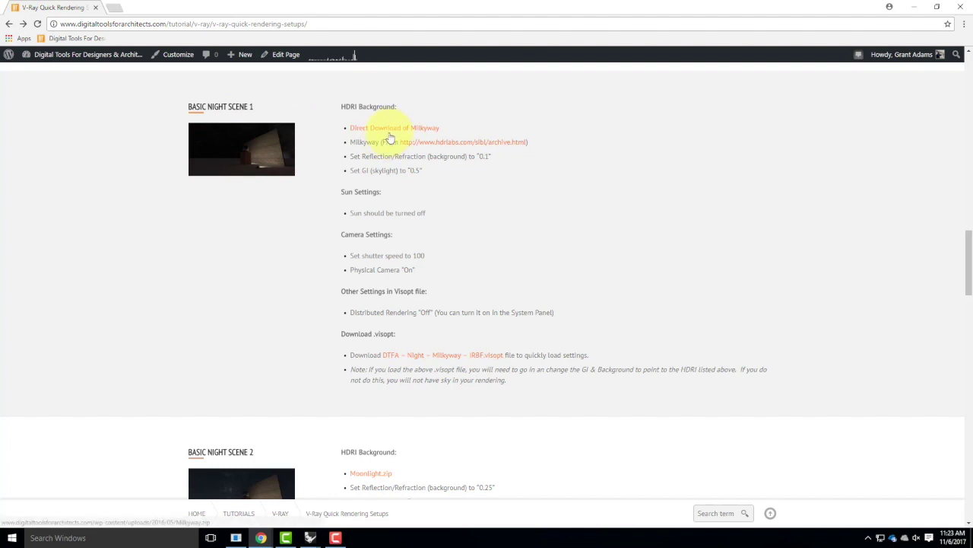
pyautogui.click(435, 358)
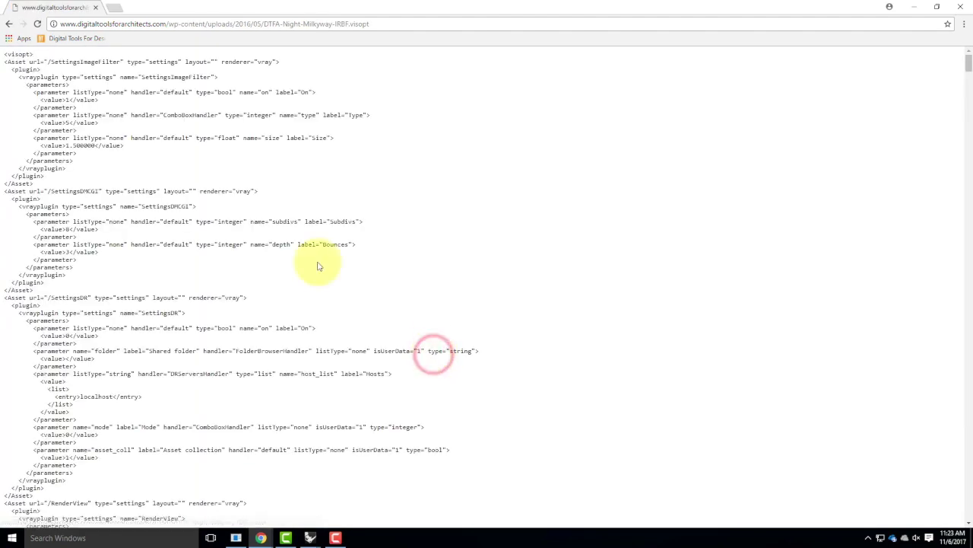
pyautogui.click(10, 24)
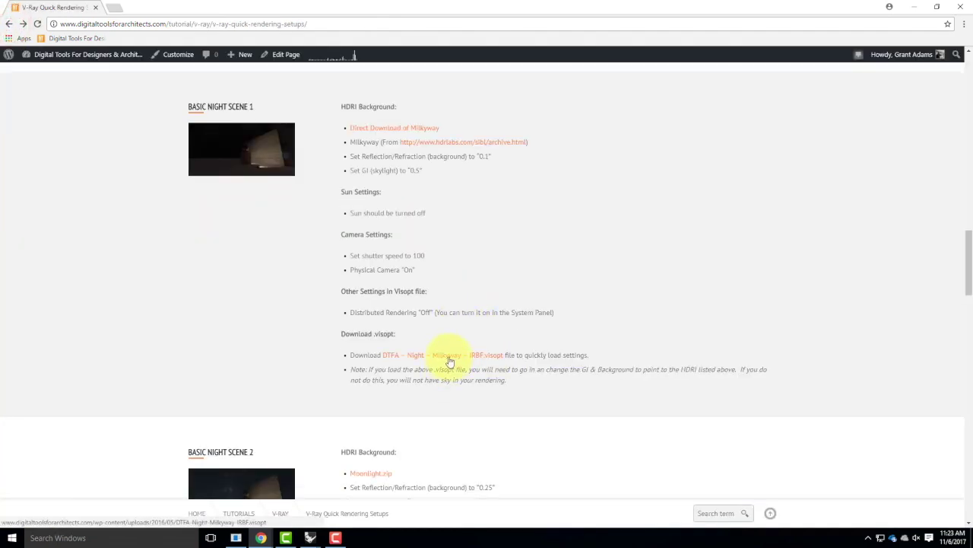
# Step: Save the linked DTFA-Night-Milkyway-IRBF visopt file to Resources > V-Ray > V-Ray HDRI > Night HDRIs > Milkyway, replacing the existing copy
pyautogui.rightClick(449, 356)
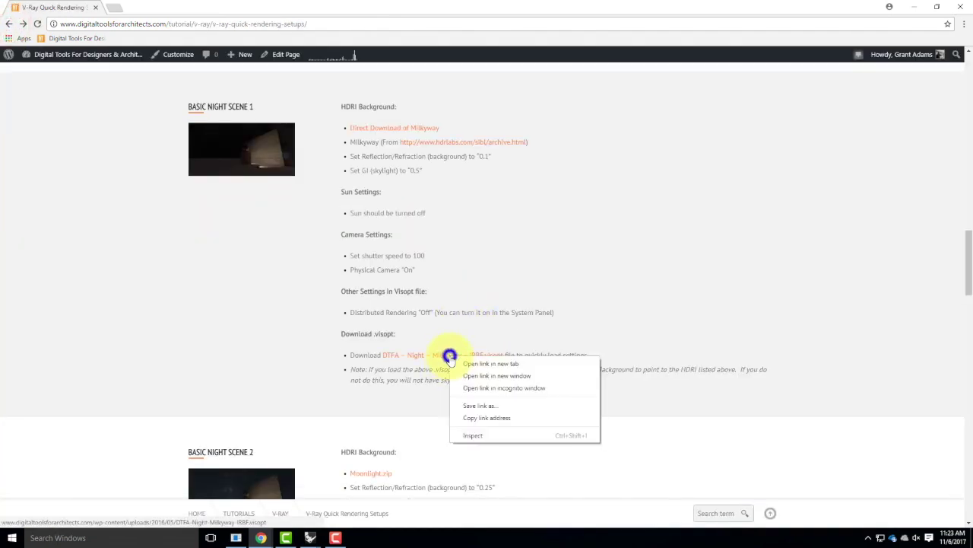
pyautogui.click(496, 406)
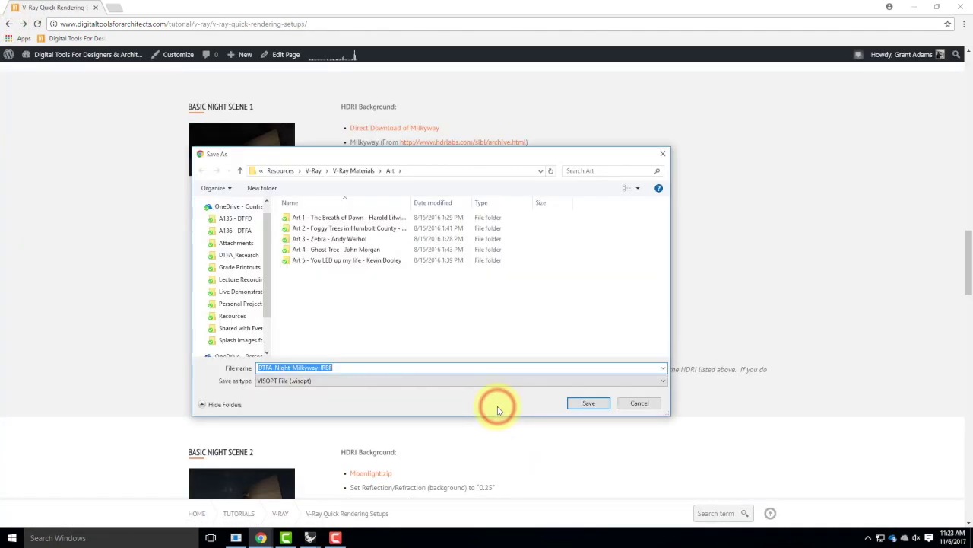
pyautogui.click(285, 171)
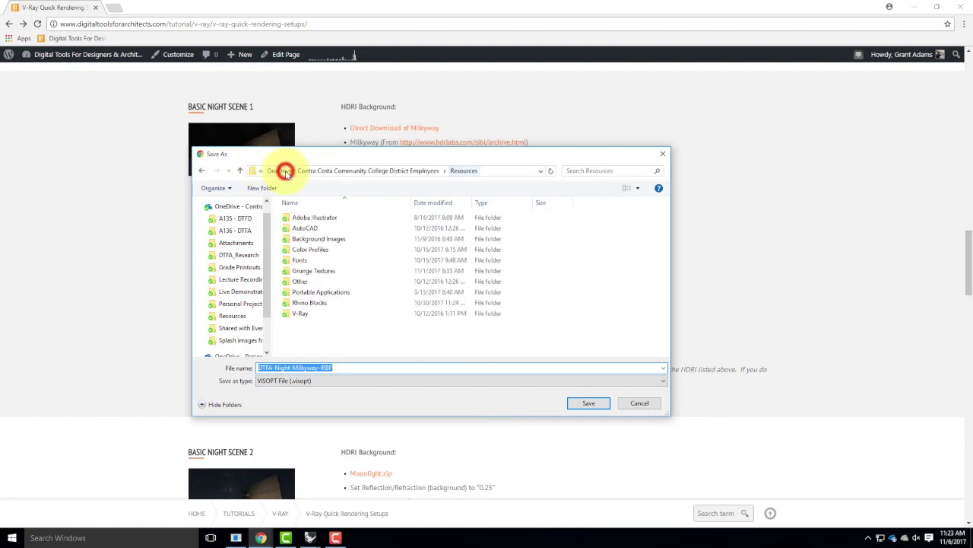
pyautogui.doubleClick(304, 311)
pyautogui.doubleClick(318, 239)
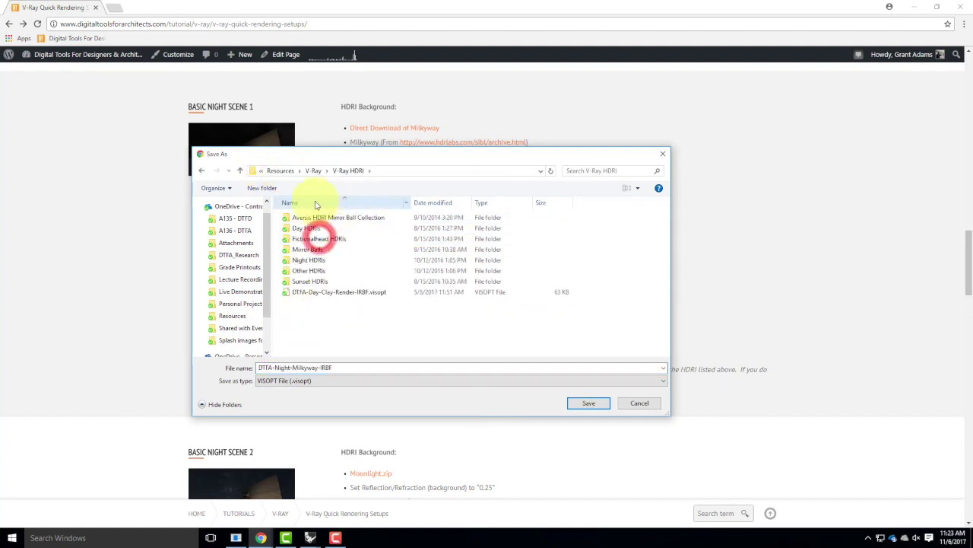
pyautogui.doubleClick(308, 261)
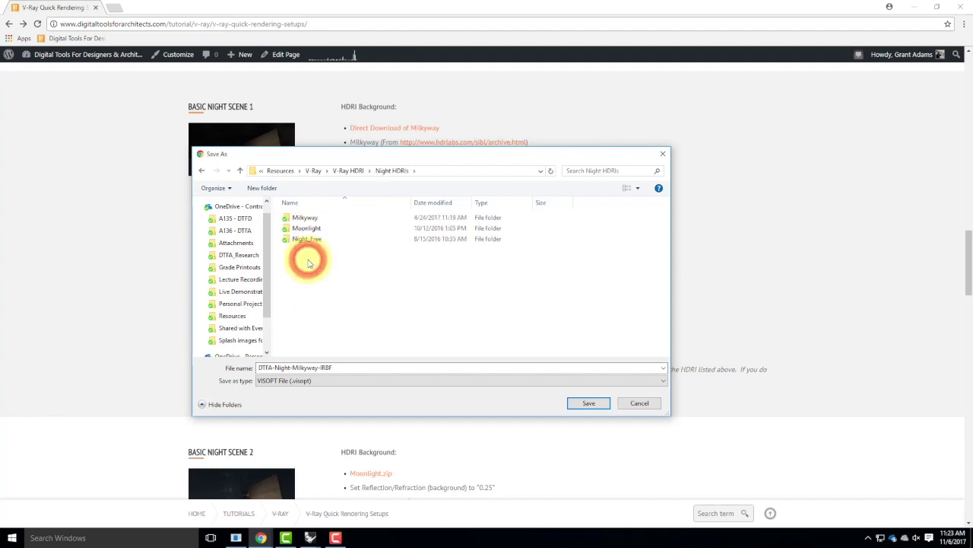
pyautogui.moveTo(332, 157); pyautogui.dragTo(358, 164)
pyautogui.click(325, 226)
pyautogui.doubleClick(325, 225)
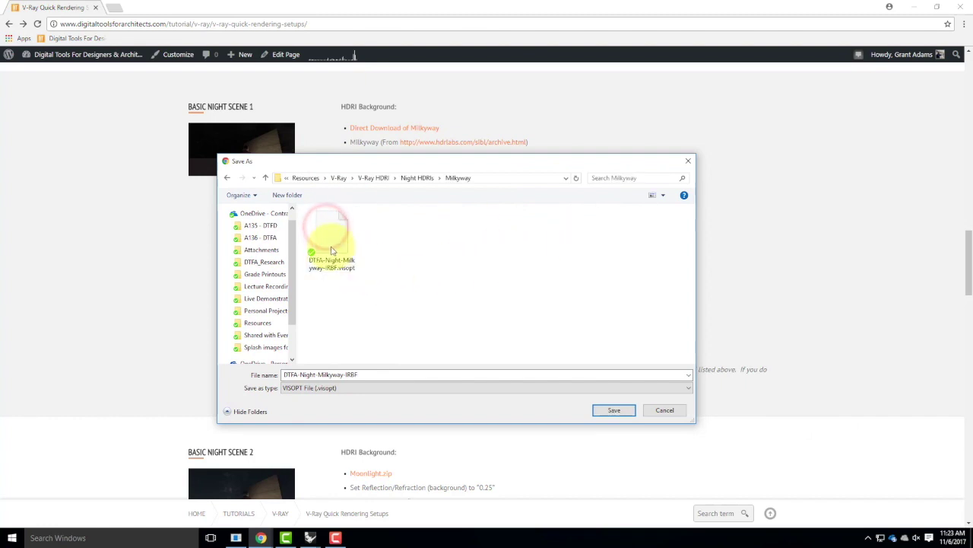
pyautogui.moveTo(393, 159); pyautogui.dragTo(418, 195)
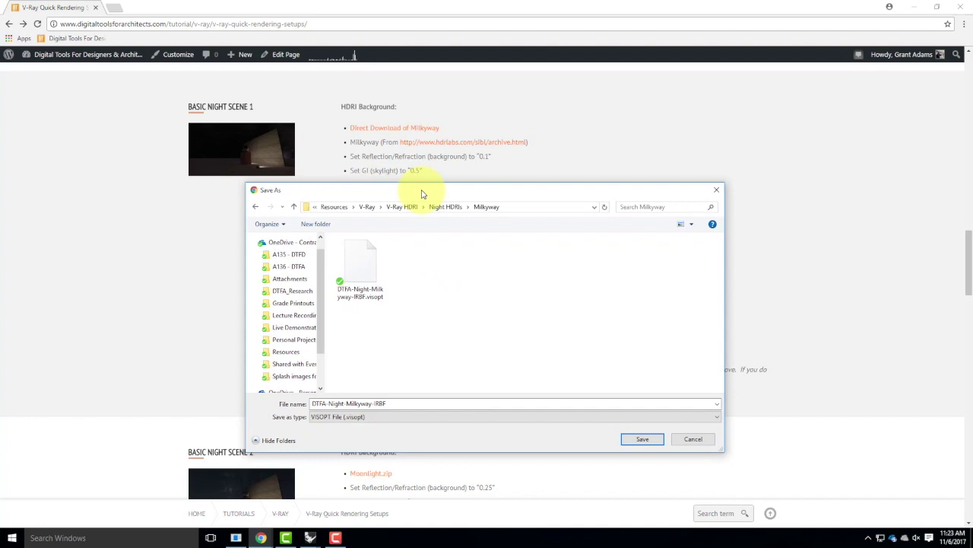
pyautogui.click(643, 438)
pyautogui.click(516, 271)
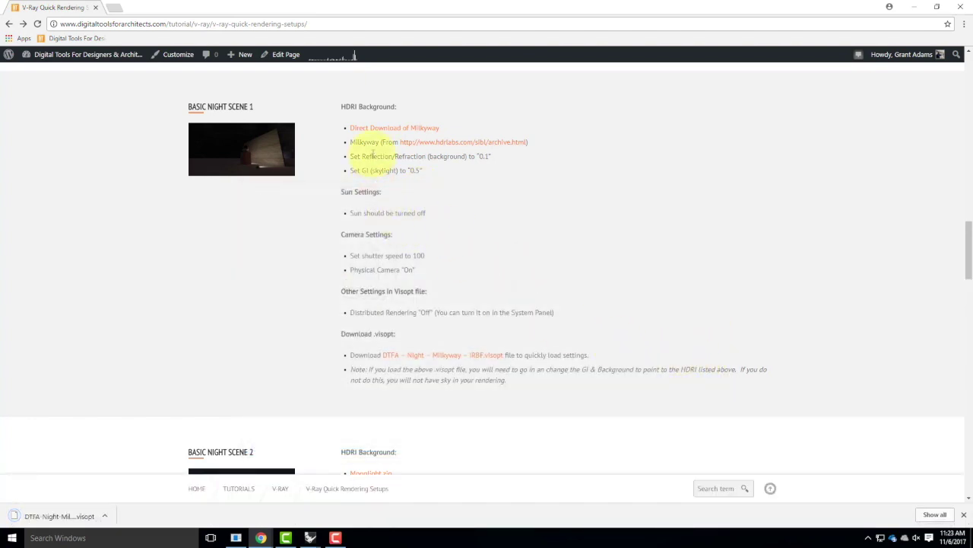
# Step: Switch to the Master_Site_F2017 model in Rhino, reposition the V-Ray option editor and keep its Environment settings expanded
pyautogui.moveTo(310, 536)
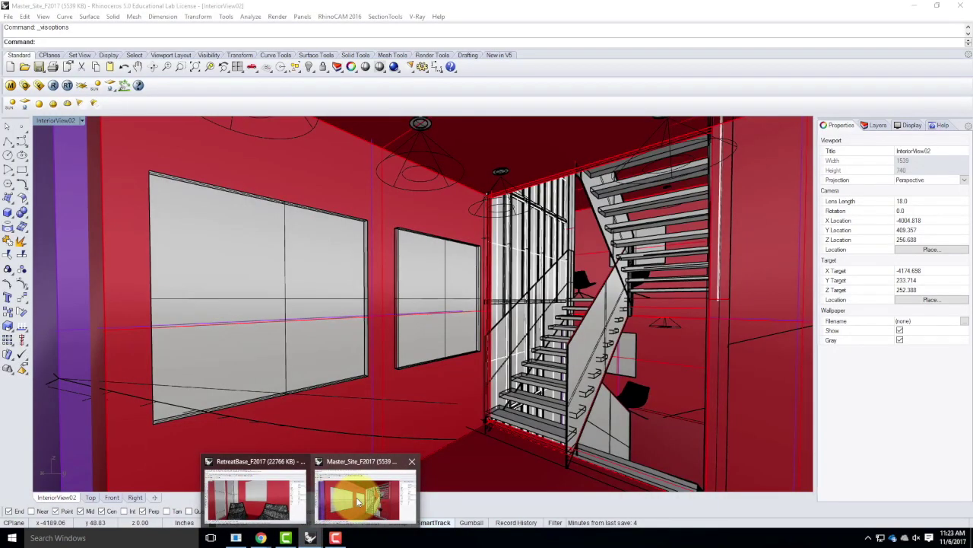
pyautogui.click(359, 500)
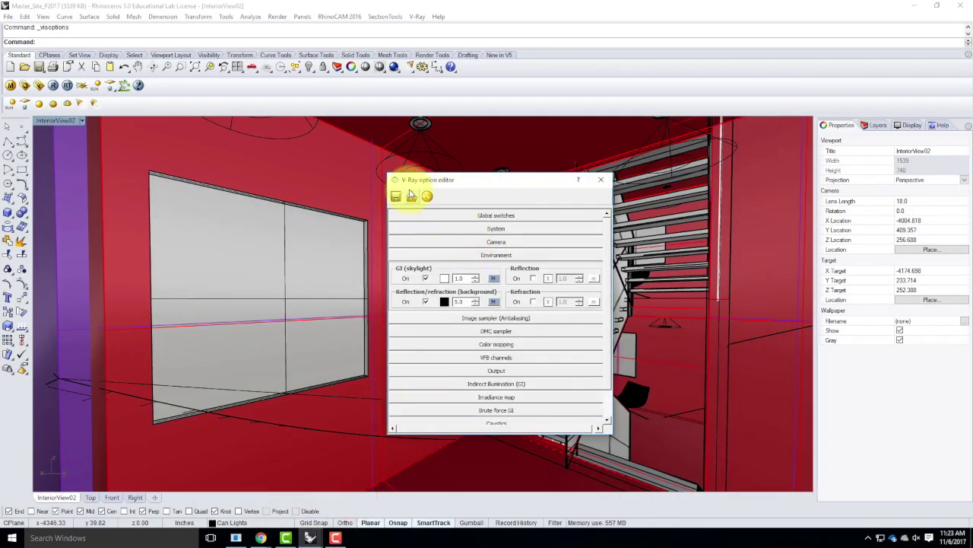
pyautogui.moveTo(411, 180); pyautogui.dragTo(327, 155)
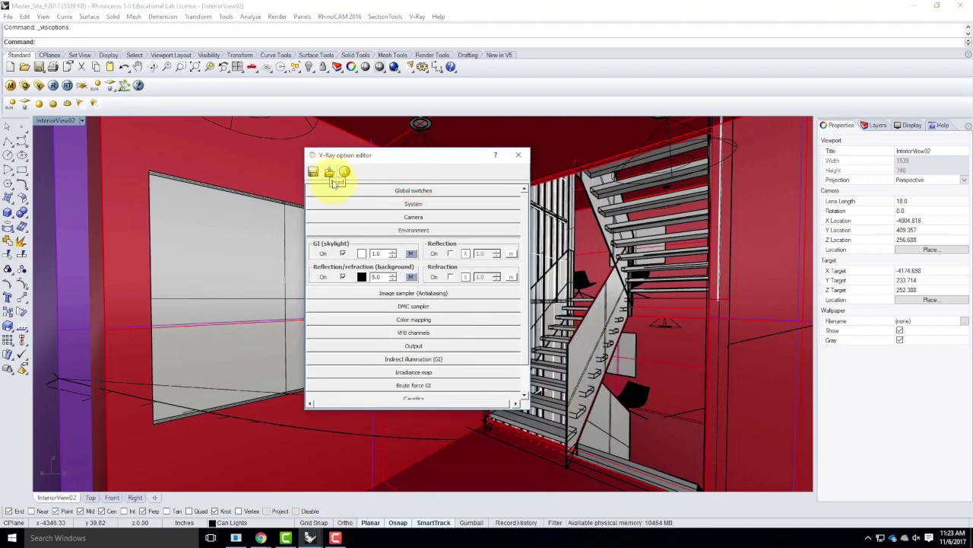
pyautogui.click(388, 228)
pyautogui.click(392, 231)
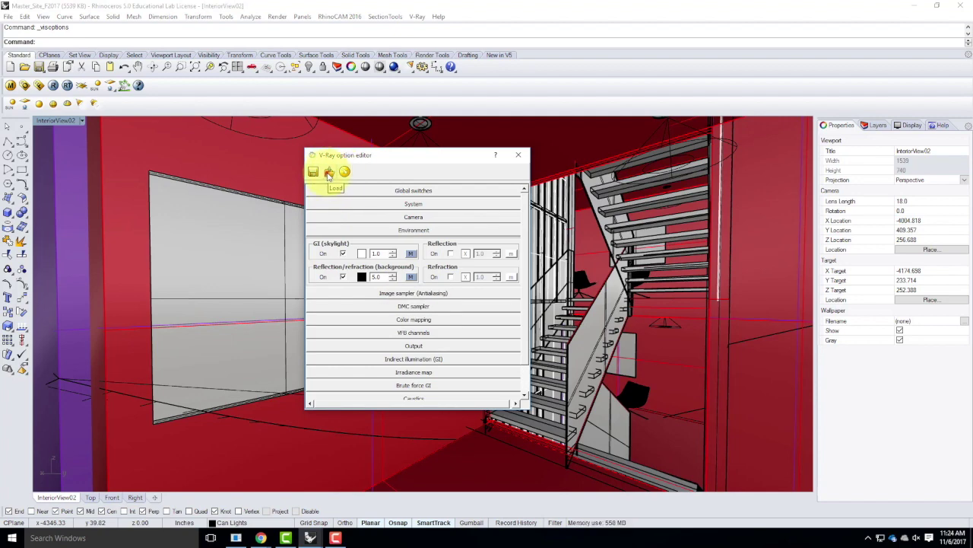
# Step: Load DTFA-Night-Milkyway-IRBF.visopt from Resources > V-Ray > V-Ray HDRI > Night HDRIs > Milkyway into the V-Ray options
pyautogui.click(328, 174)
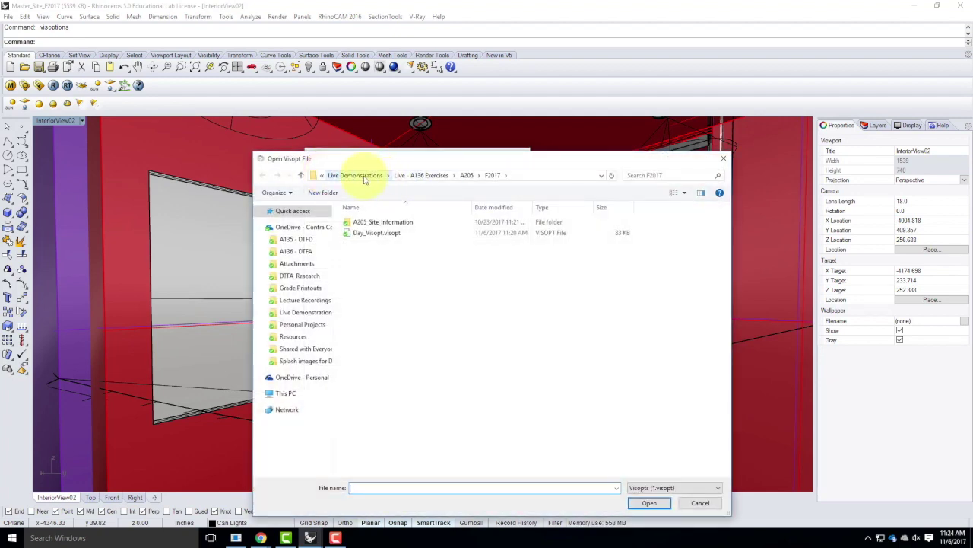
pyautogui.click(293, 337)
pyautogui.doubleClick(363, 318)
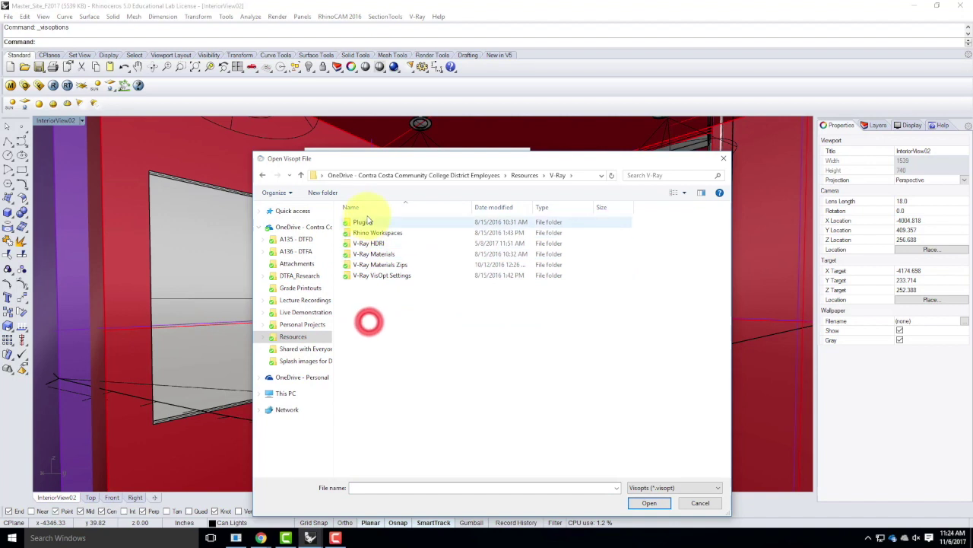
pyautogui.doubleClick(373, 244)
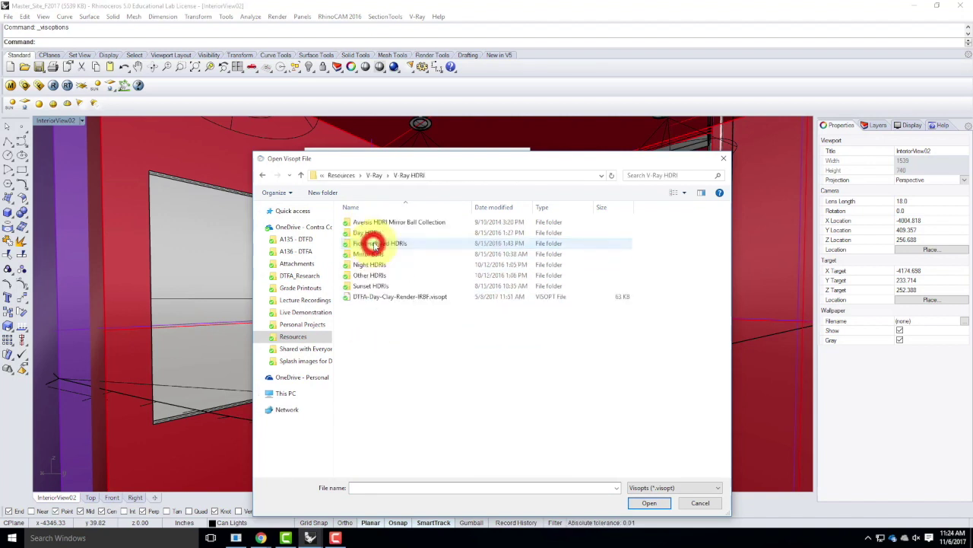
pyautogui.doubleClick(369, 263)
pyautogui.click(373, 222)
pyautogui.doubleClick(372, 223)
pyautogui.click(370, 226)
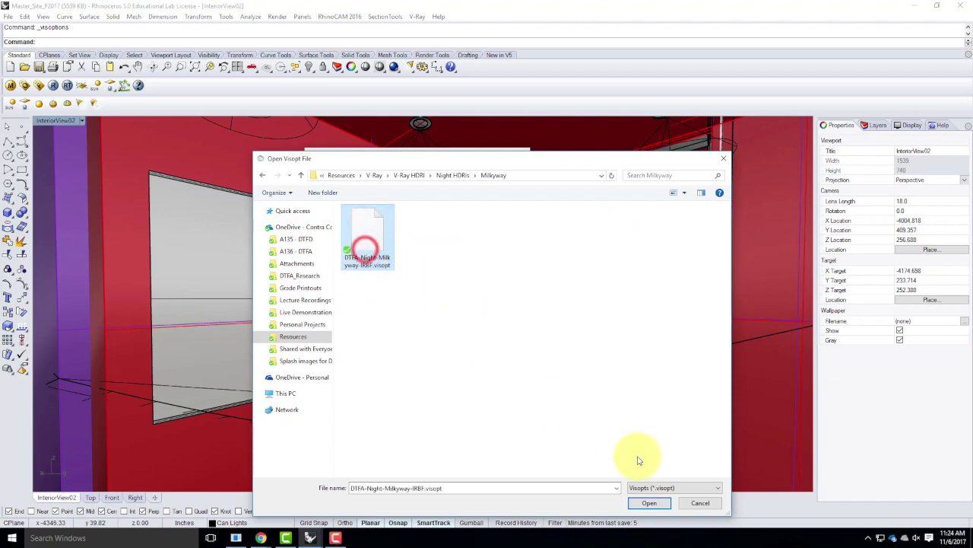
pyautogui.click(649, 505)
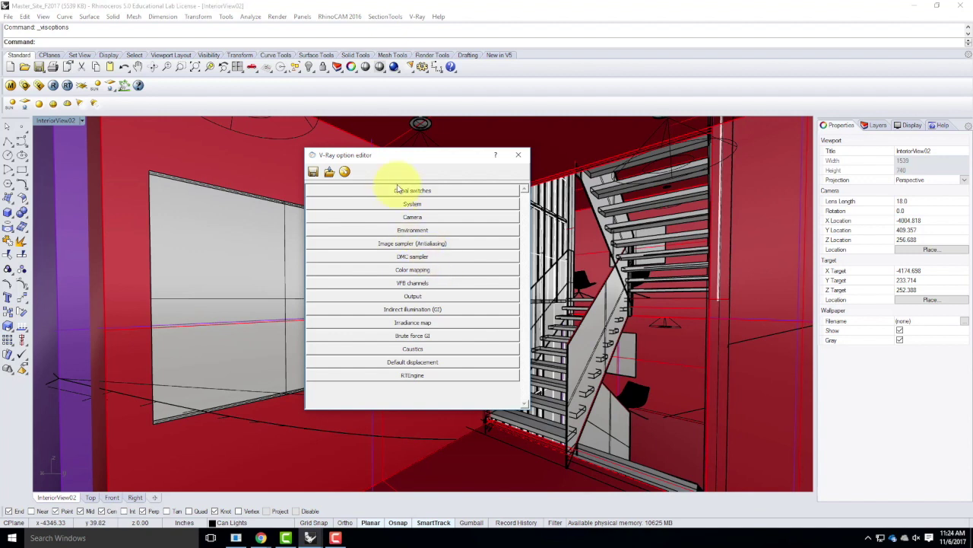
# Step: Open the GI skylight texture in the Environment settings and browse for its bitmap to Resources > V-Ray > V-Ray HDRI > Night HDRIs > Milkyway
pyautogui.click(396, 230)
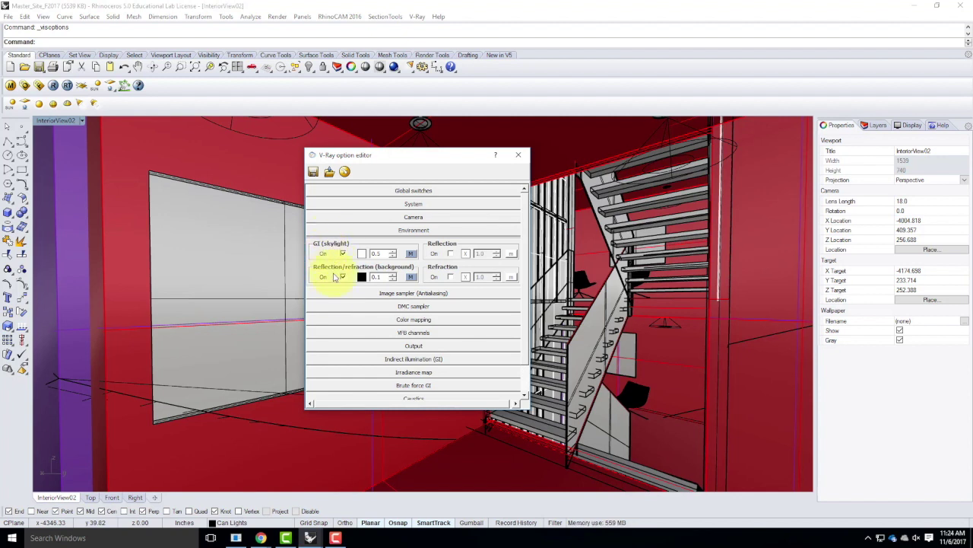
pyautogui.click(412, 278)
pyautogui.click(369, 259)
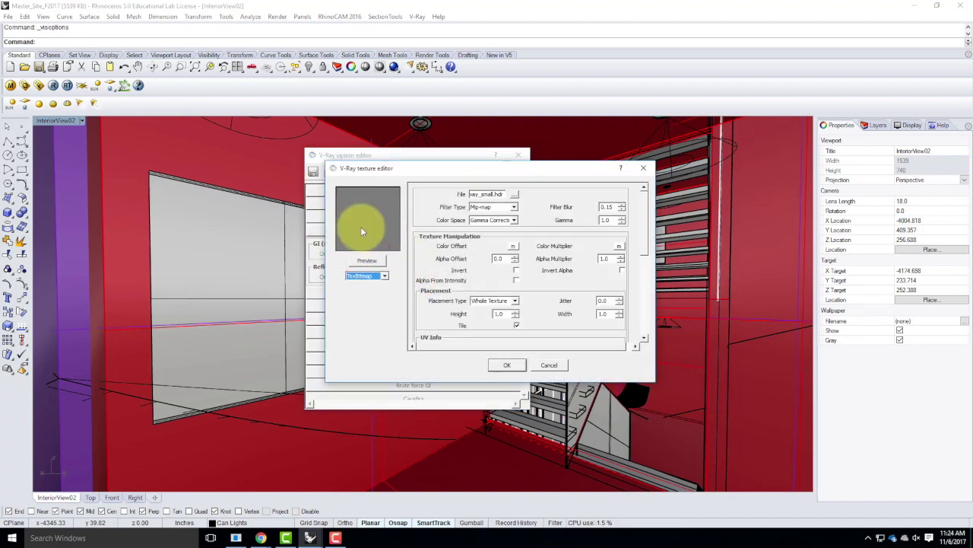
pyautogui.click(513, 195)
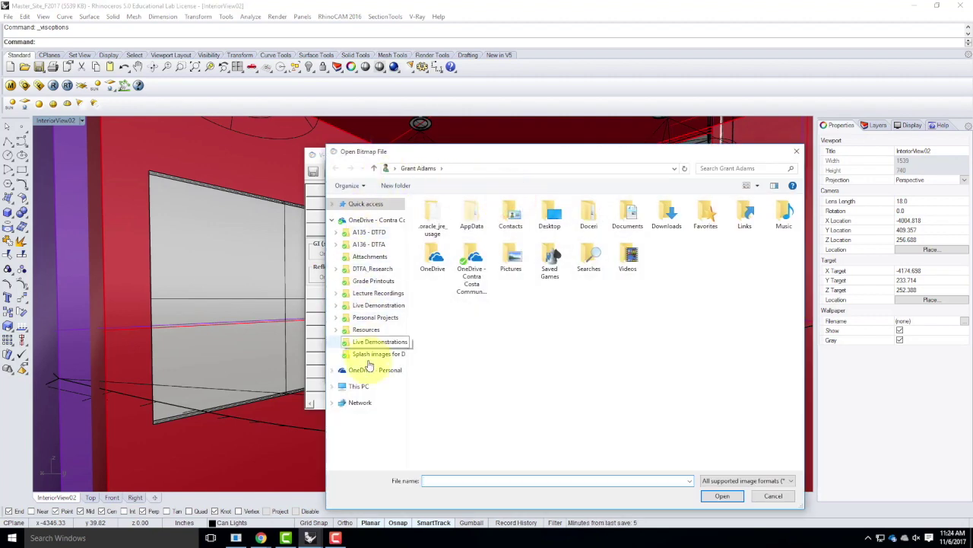
pyautogui.click(369, 330)
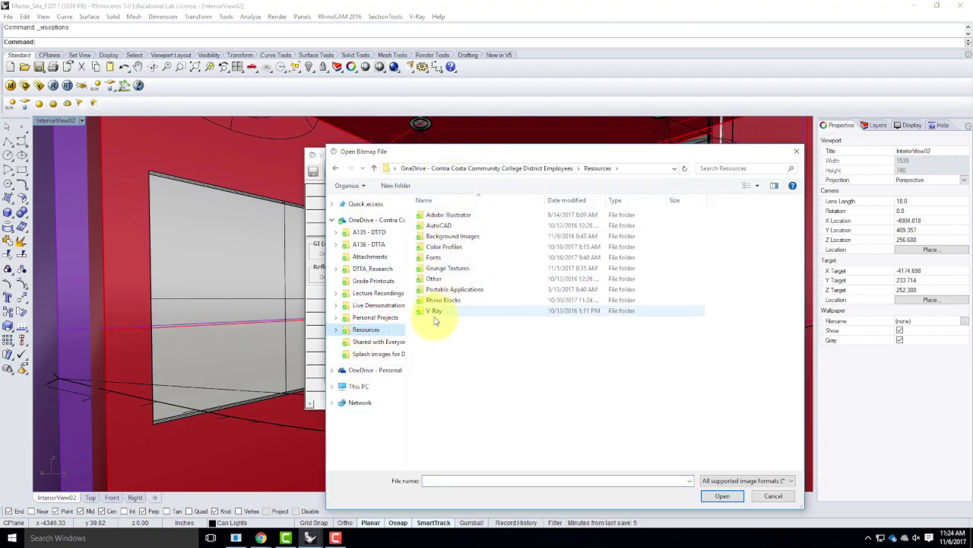
pyautogui.doubleClick(435, 312)
pyautogui.doubleClick(442, 235)
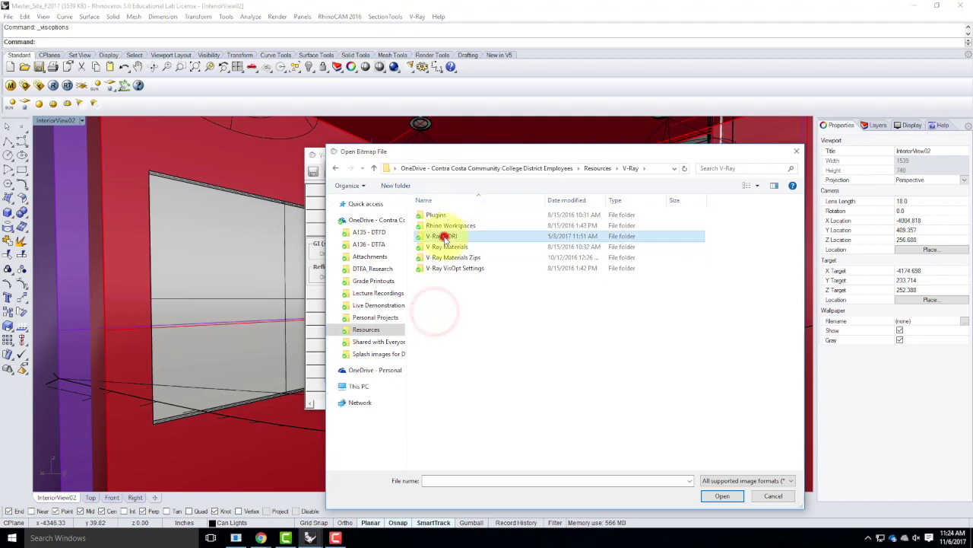
pyautogui.doubleClick(445, 259)
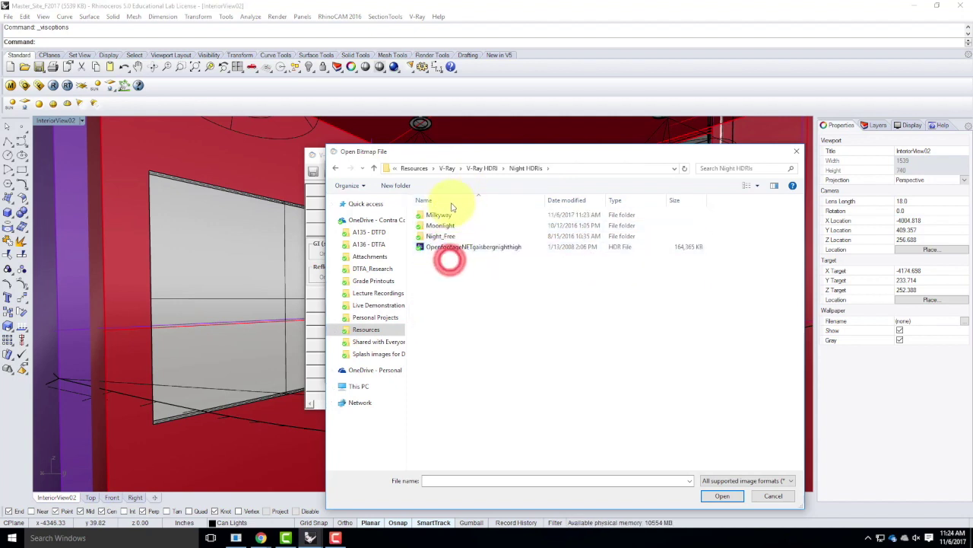
pyautogui.doubleClick(445, 215)
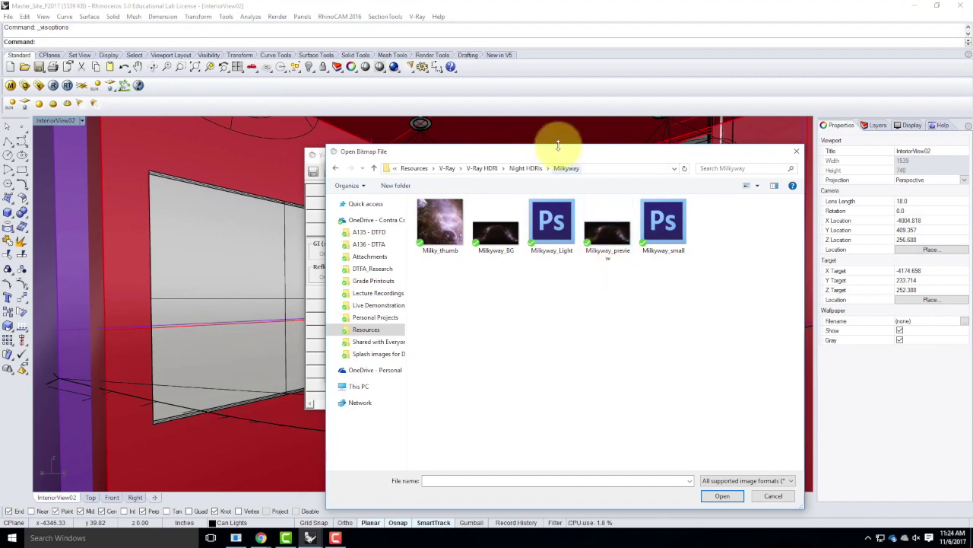
# Step: Relink the GI skylight texture to the Milkyway_small HDRI, update its preview and accept the texture
pyautogui.moveTo(553, 154); pyautogui.dragTo(629, 148)
pyautogui.click(738, 219)
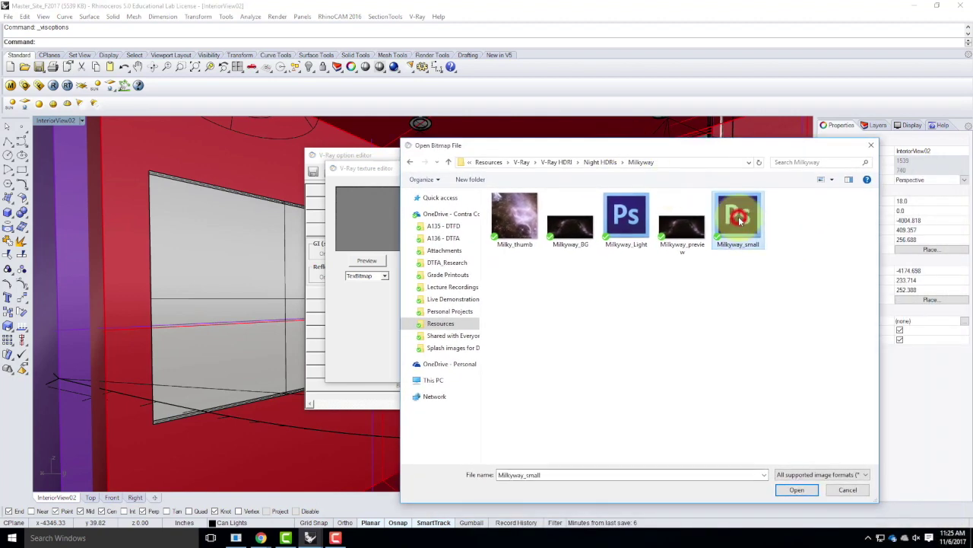
pyautogui.click(796, 489)
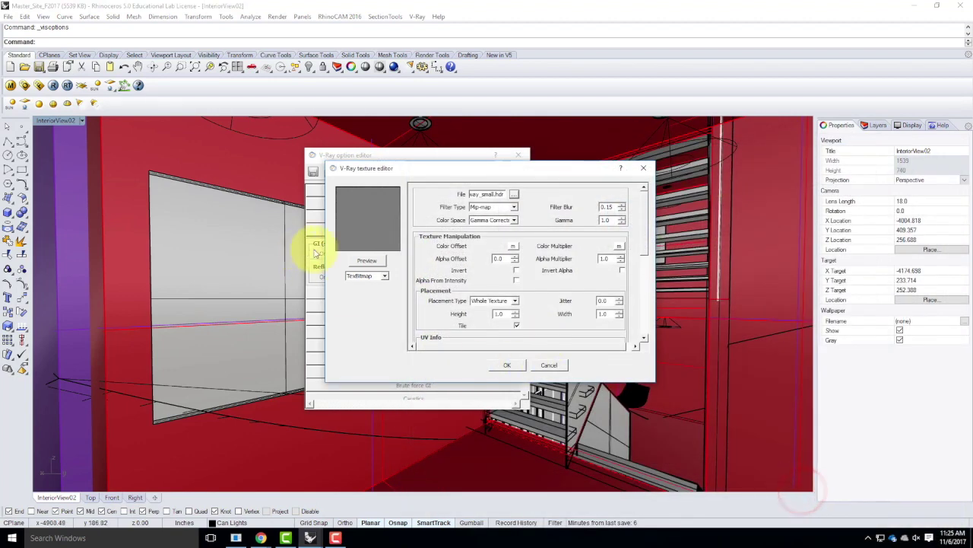
pyautogui.click(371, 261)
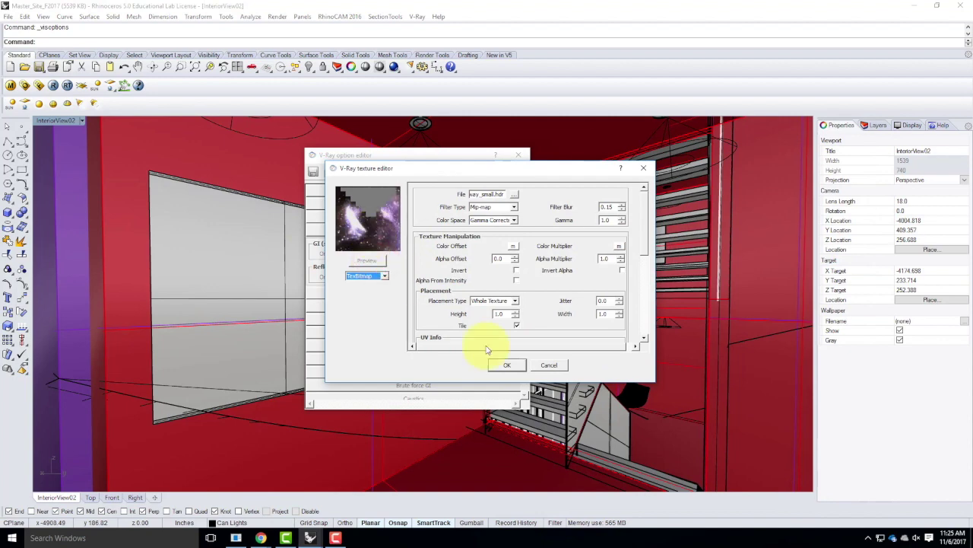
pyautogui.click(506, 365)
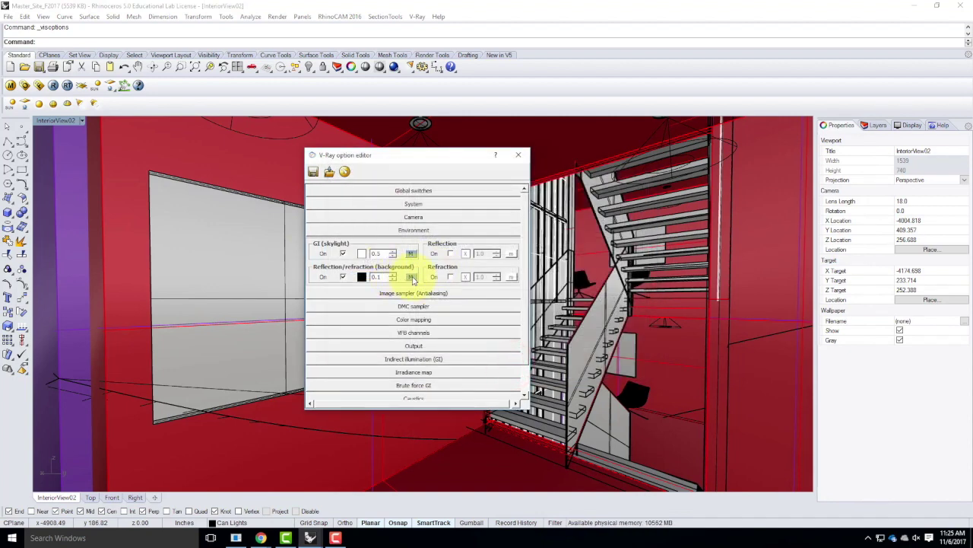
# Step: Relink the reflection/refraction background texture to Milkyway_small and collapse the Environment settings
pyautogui.click(410, 276)
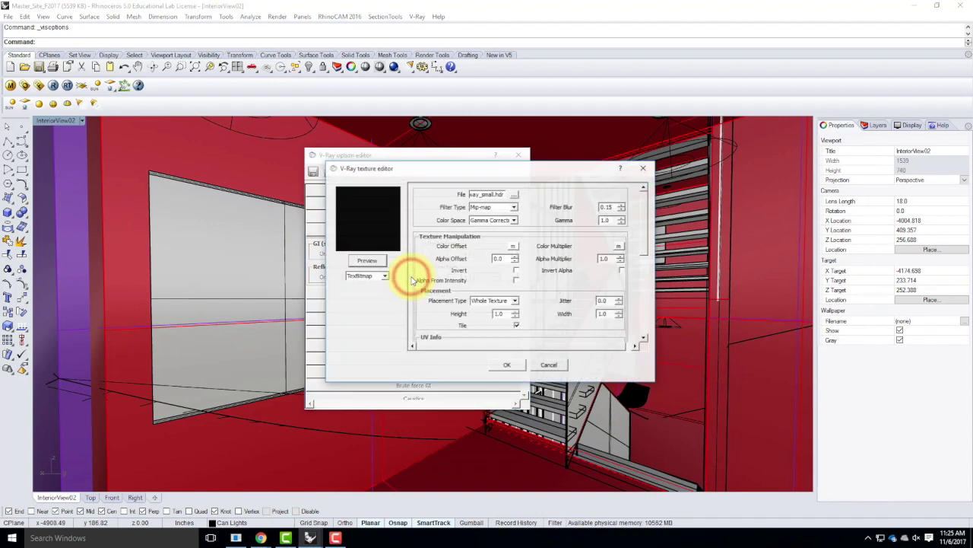
pyautogui.click(515, 196)
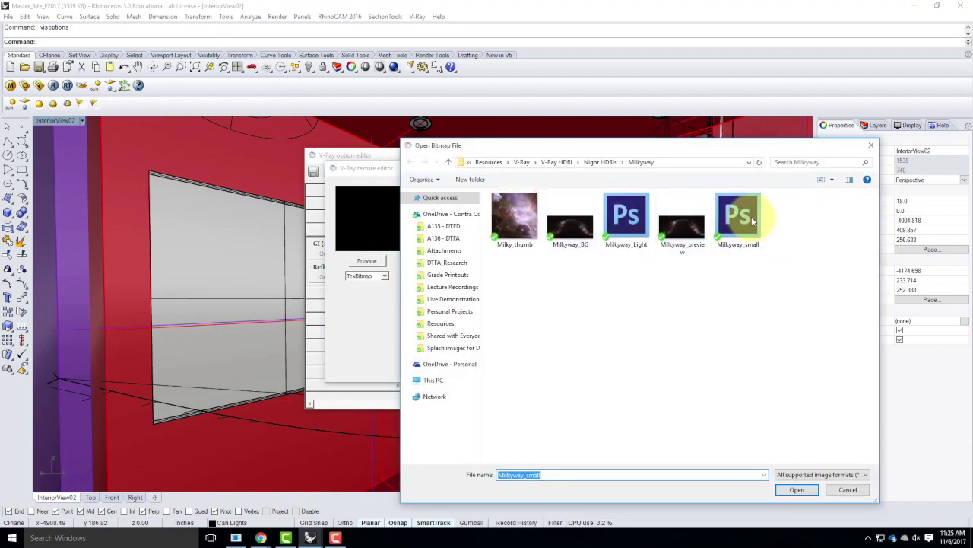
pyautogui.click(751, 218)
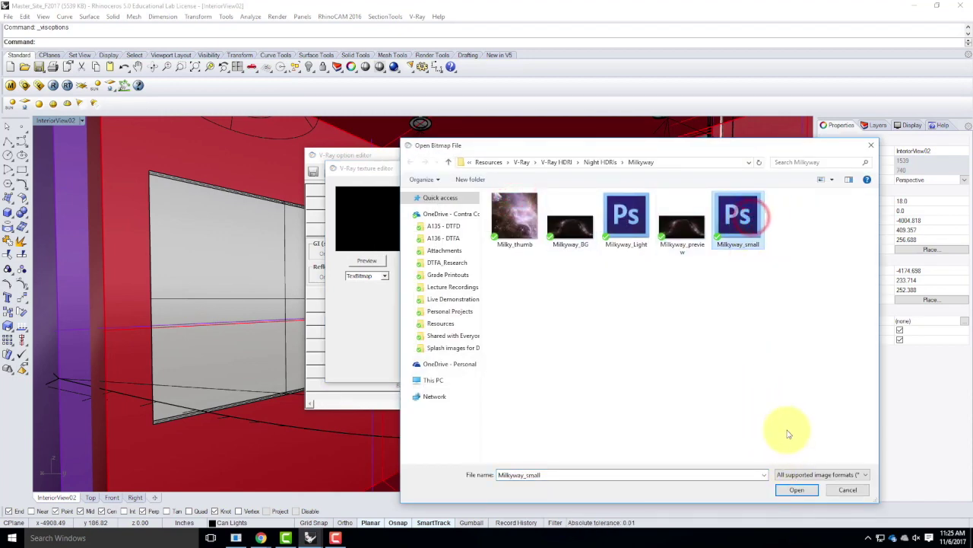
pyautogui.click(798, 490)
pyautogui.click(520, 365)
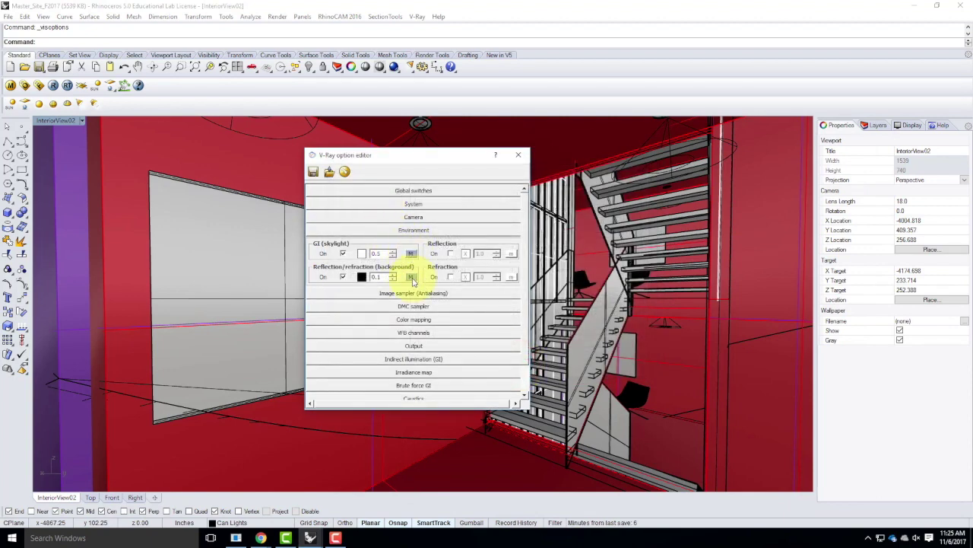
pyautogui.click(413, 229)
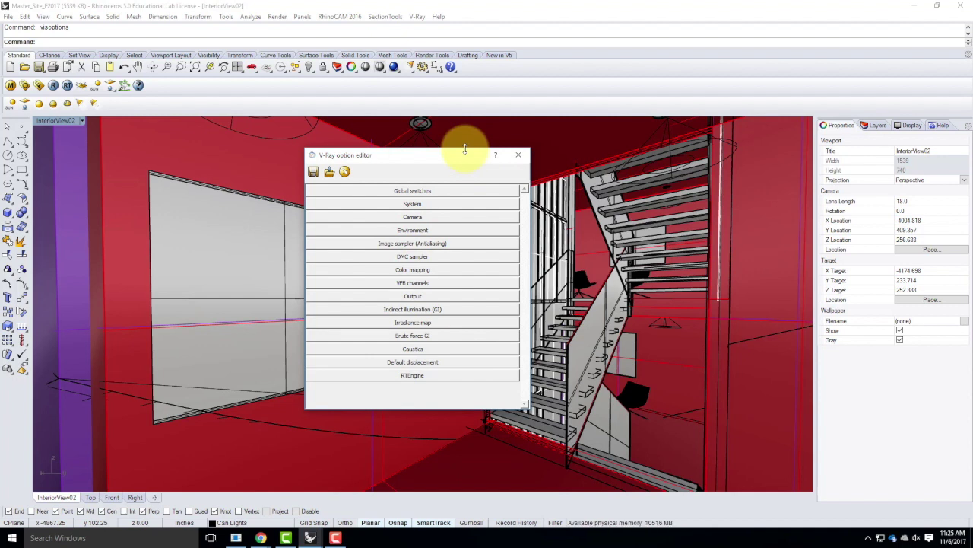
# Step: In the Output settings, keep the viewport override on, lock the image aspect ratio to the current view and set the height to 1000
pyautogui.click(412, 296)
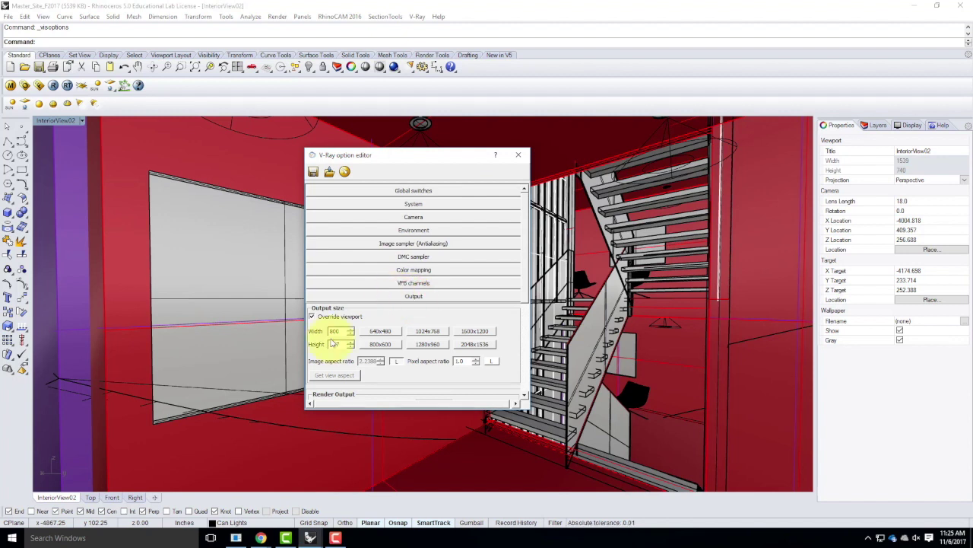
pyautogui.click(312, 316)
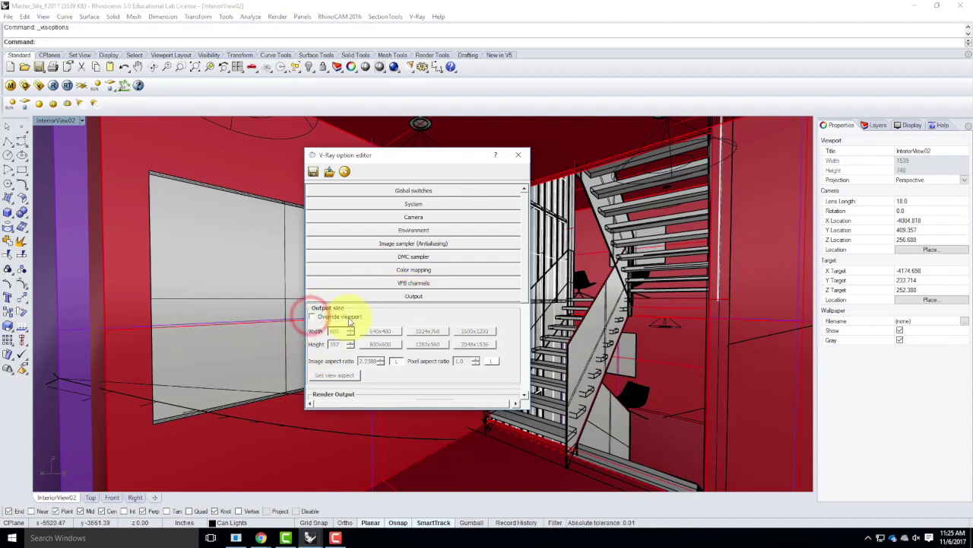
pyautogui.click(312, 316)
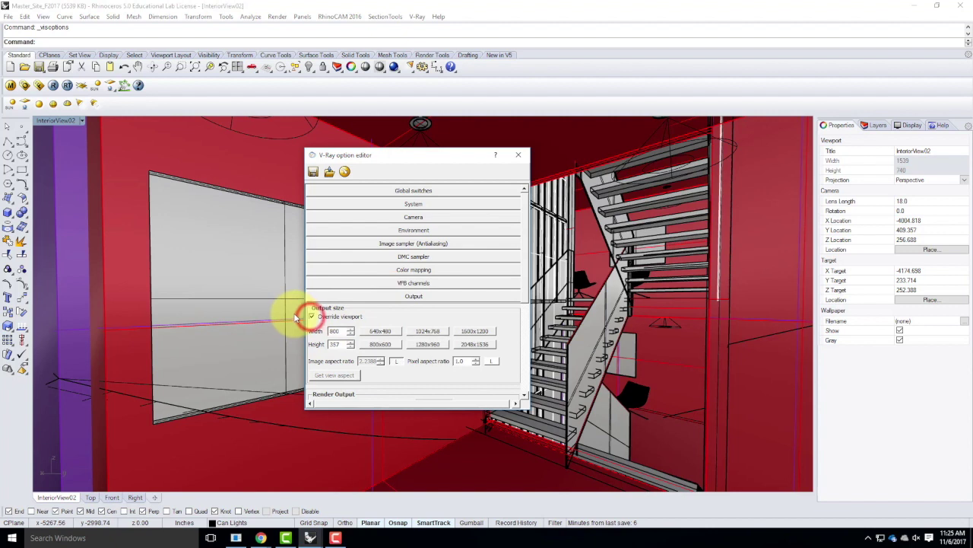
pyautogui.click(396, 363)
pyautogui.click(337, 376)
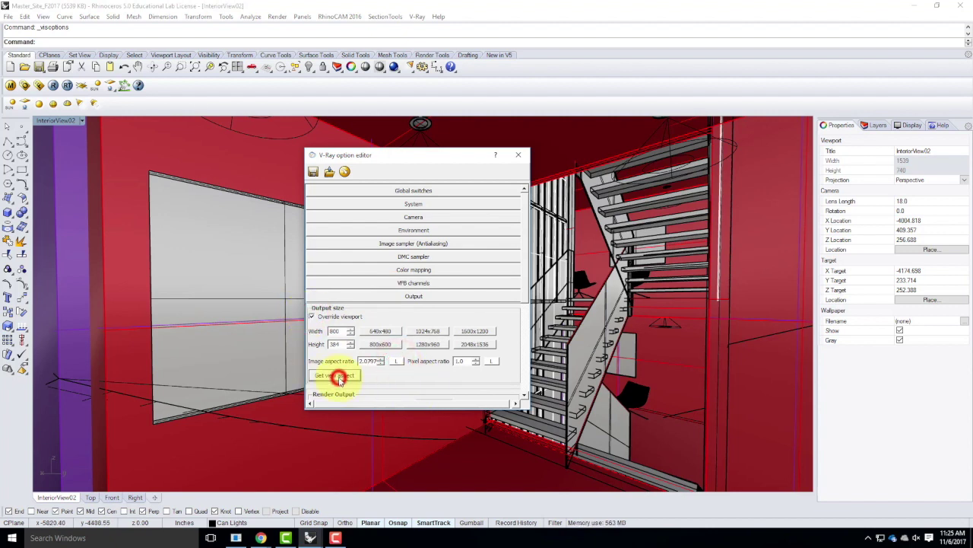
pyautogui.click(397, 360)
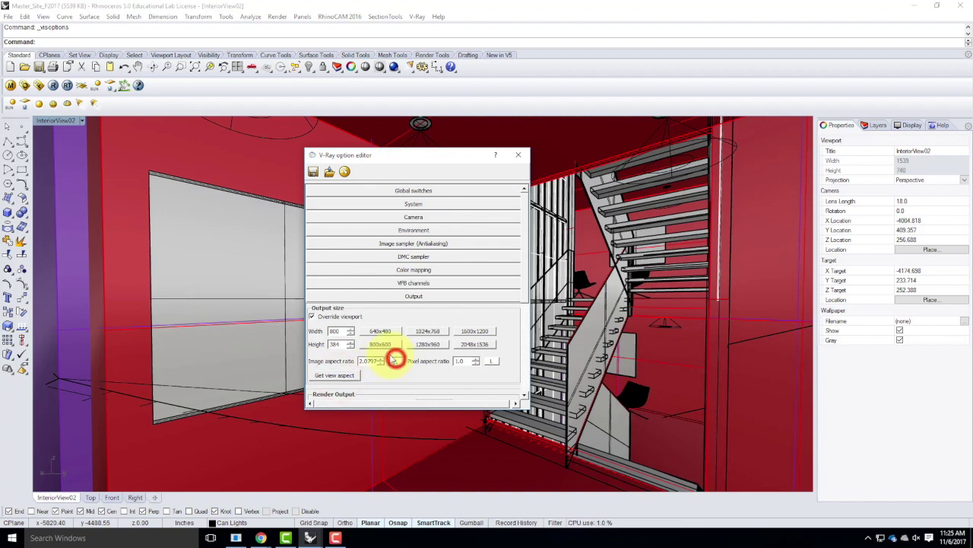
pyautogui.doubleClick(338, 344)
pyautogui.write('1000')
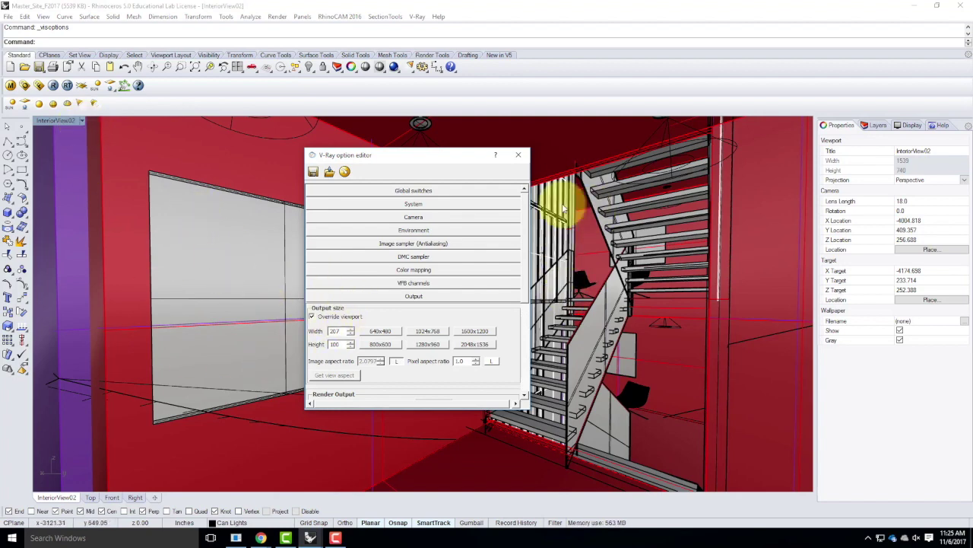
# Step: Restore the InteriorView01 named view in the viewport and move the V-Ray option editor to check the scene behind it
pyautogui.click(82, 122)
pyautogui.moveTo(141, 302)
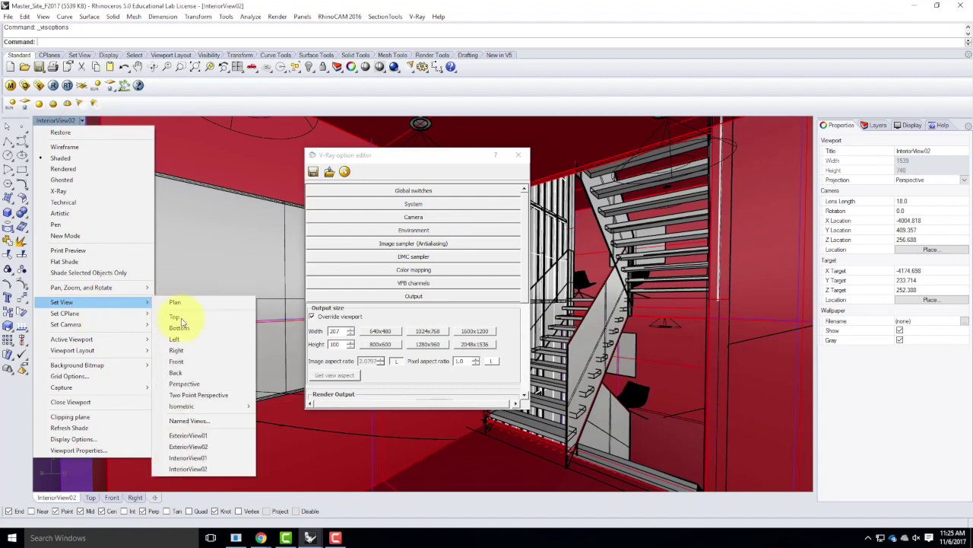
pyautogui.click(188, 459)
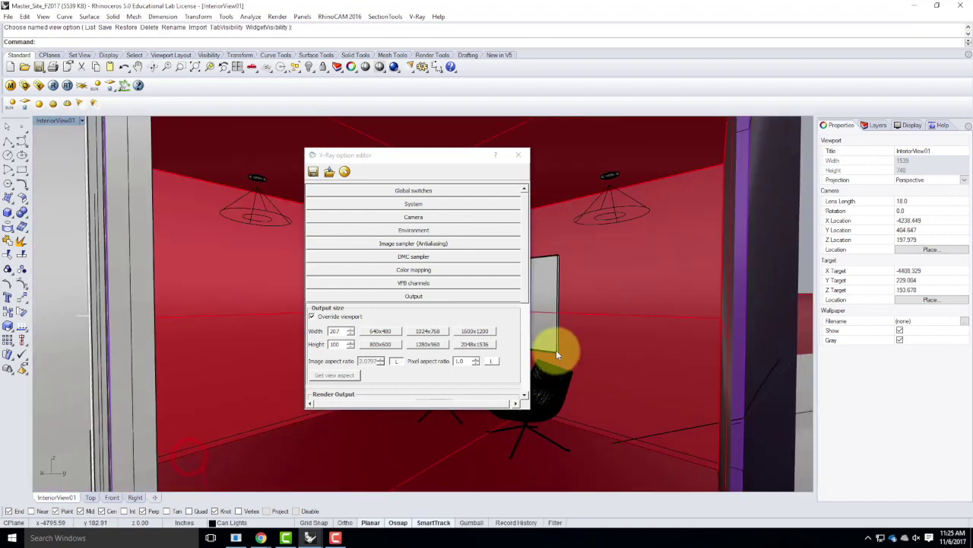
pyautogui.moveTo(376, 157); pyautogui.dragTo(611, 251)
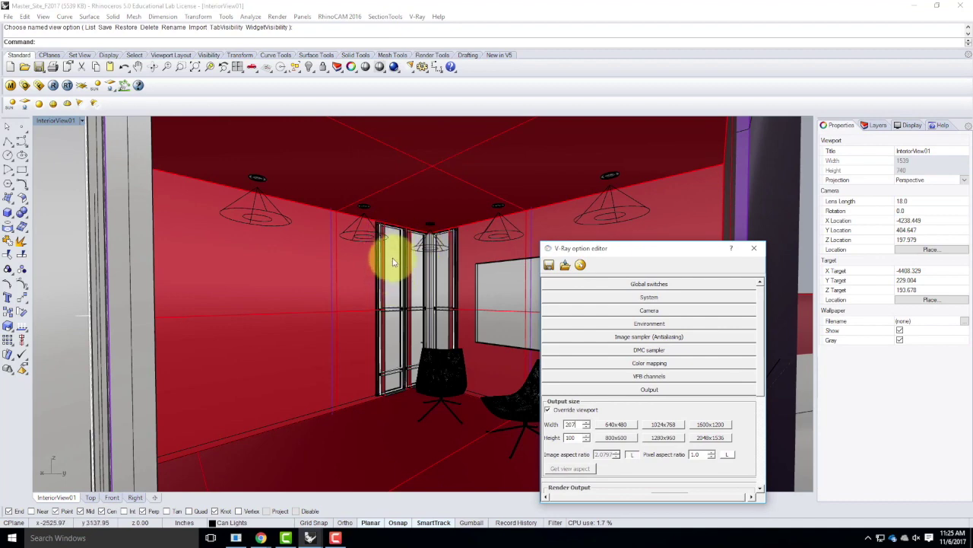
pyautogui.moveTo(652, 250)
pyautogui.mouseDown()
pyautogui.moveTo(444, 102)
pyautogui.moveTo(439, 124)
pyautogui.mouseUp()
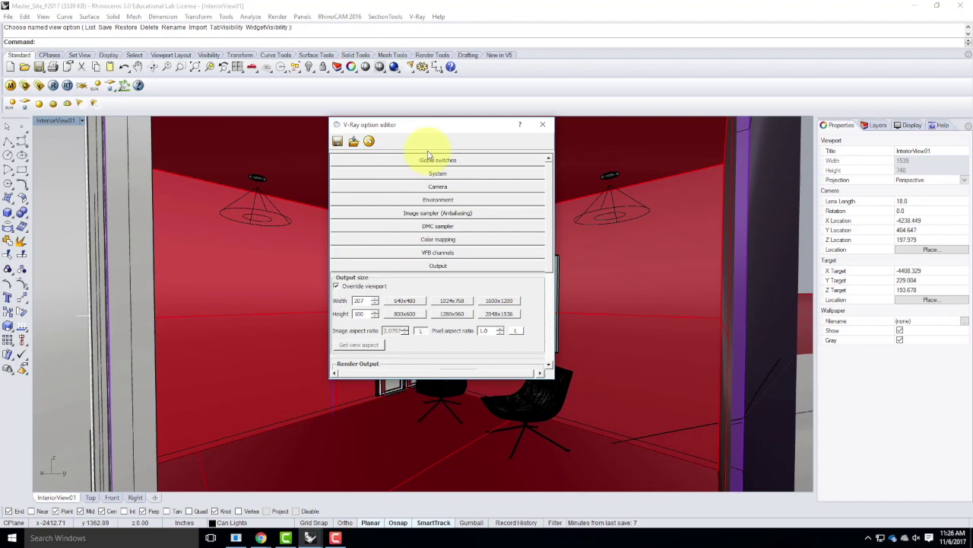
# Step: Collapse the Output settings and review which render channels are selected in the VFB channels list, from RGB color through SSS2
pyautogui.click(438, 265)
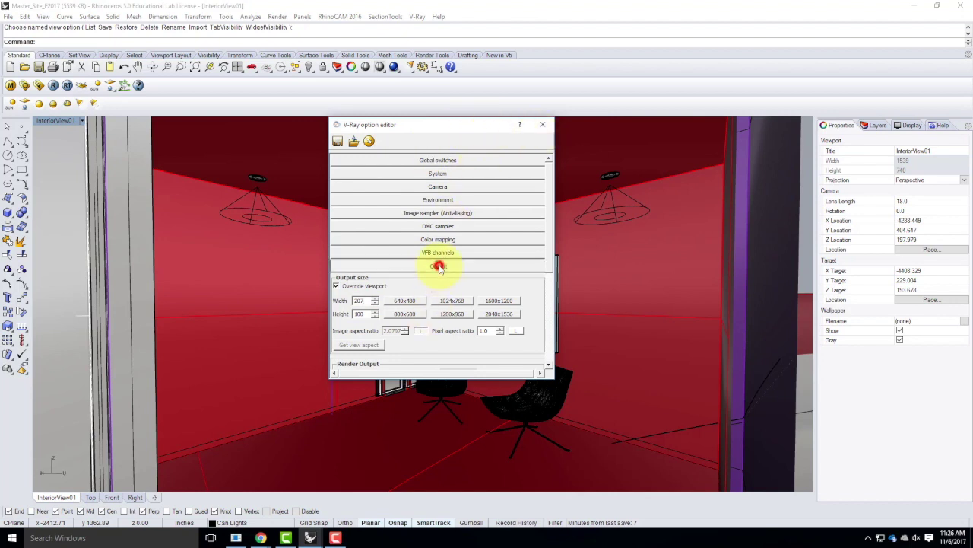
pyautogui.click(439, 254)
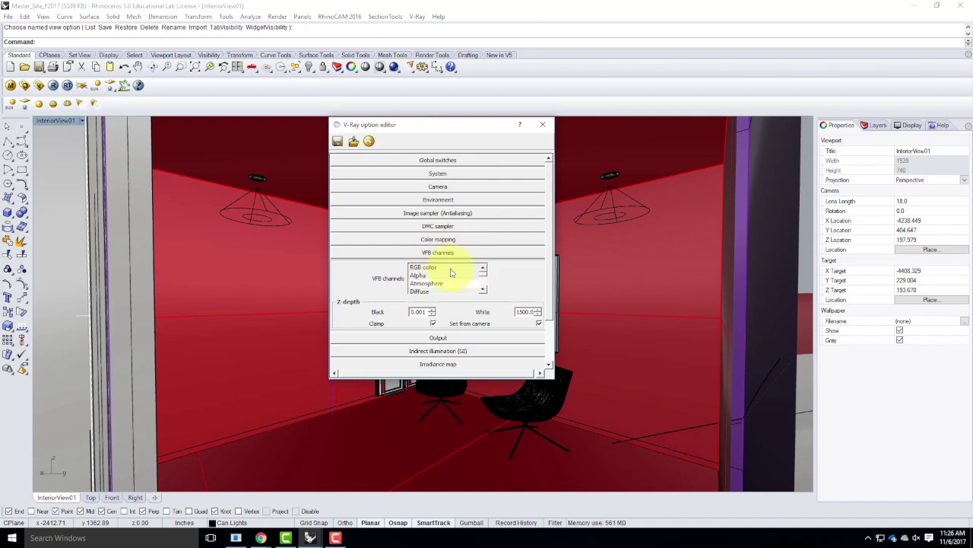
pyautogui.click(445, 272)
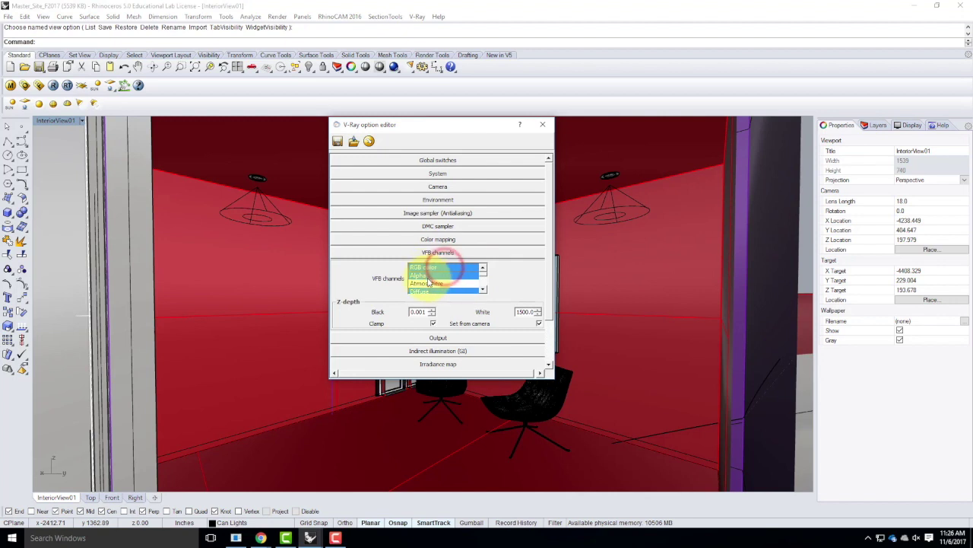
pyautogui.click(483, 290)
pyautogui.click(484, 290)
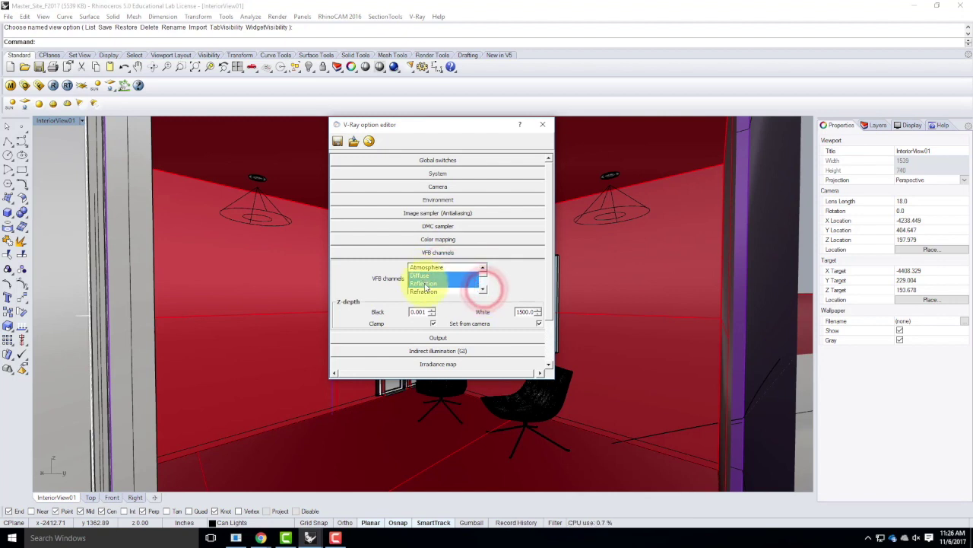
pyautogui.click(483, 290)
pyautogui.click(483, 289)
pyautogui.click(482, 290)
pyautogui.click(483, 290)
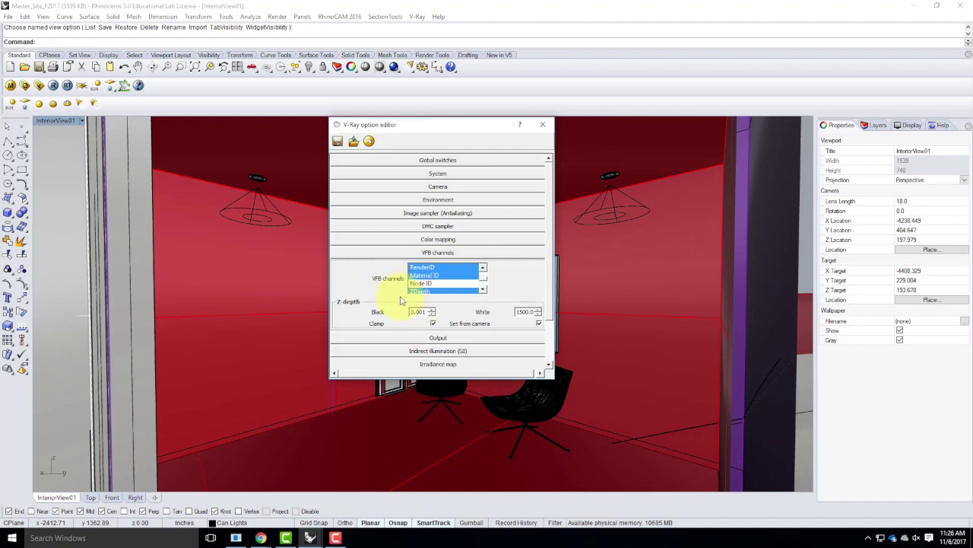
pyautogui.click(482, 289)
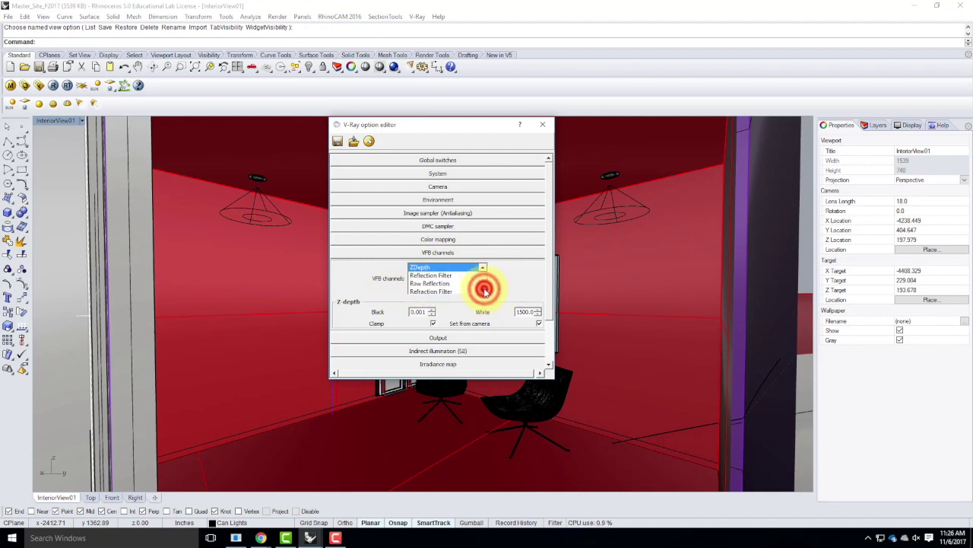
pyautogui.click(485, 289)
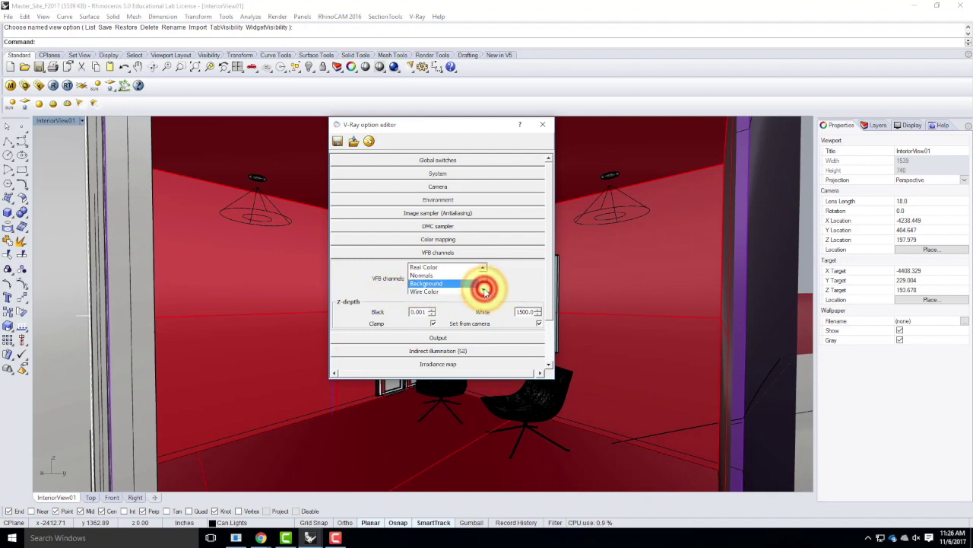
pyautogui.click(484, 290)
pyautogui.click(485, 291)
pyautogui.click(486, 293)
pyautogui.click(485, 290)
pyautogui.click(485, 291)
pyautogui.click(486, 291)
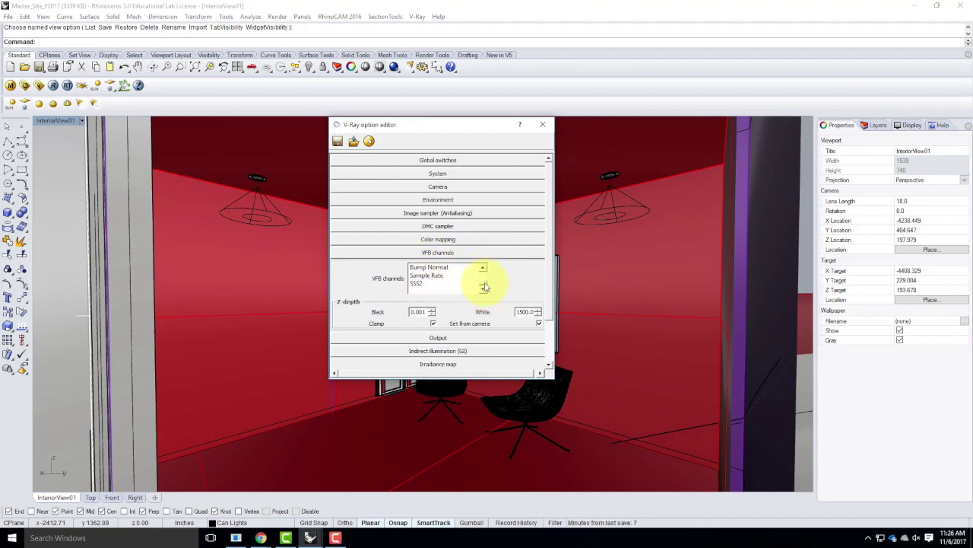
pyautogui.moveTo(485, 284); pyautogui.dragTo(482, 273)
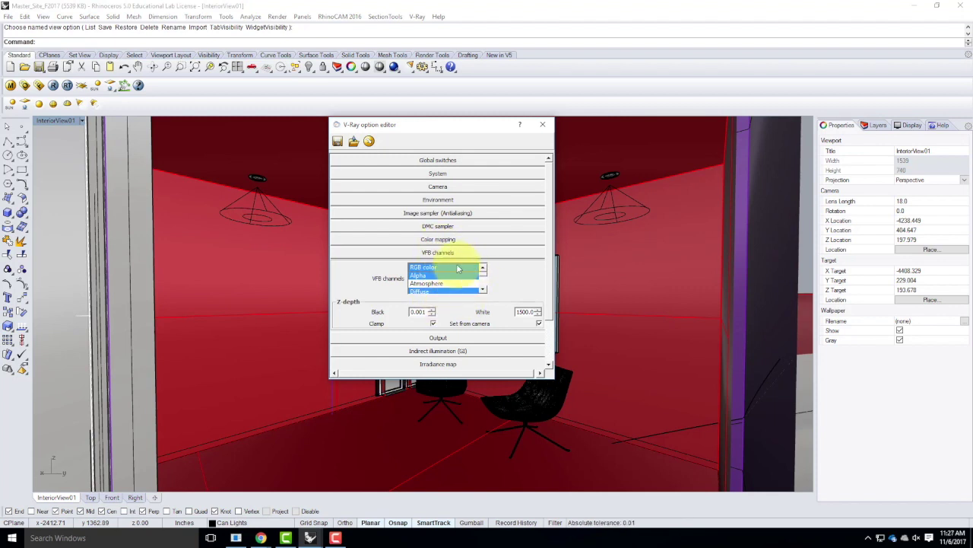
# Step: Collapse the VFB channels settings, close the V-Ray option editor and turn off the Sun layer under Environment
pyautogui.click(458, 253)
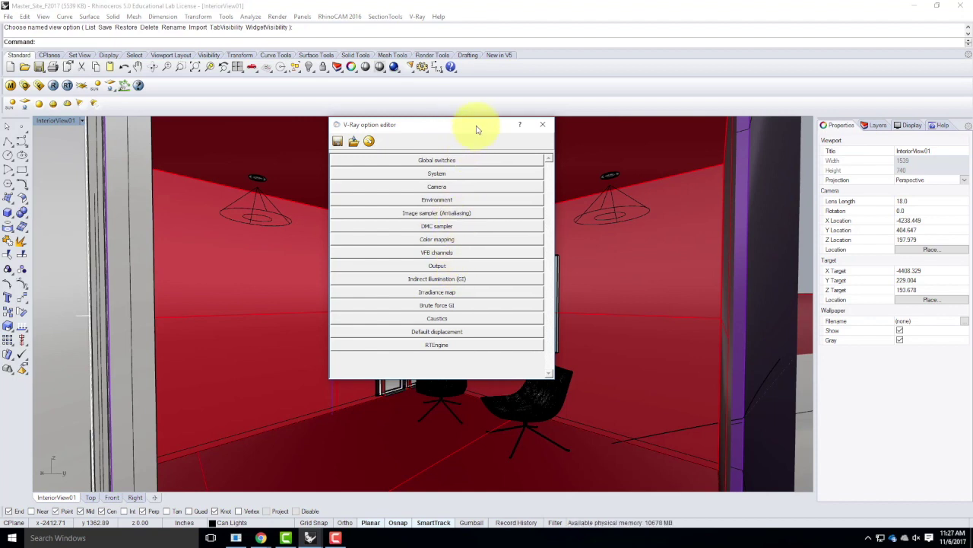
pyautogui.click(542, 124)
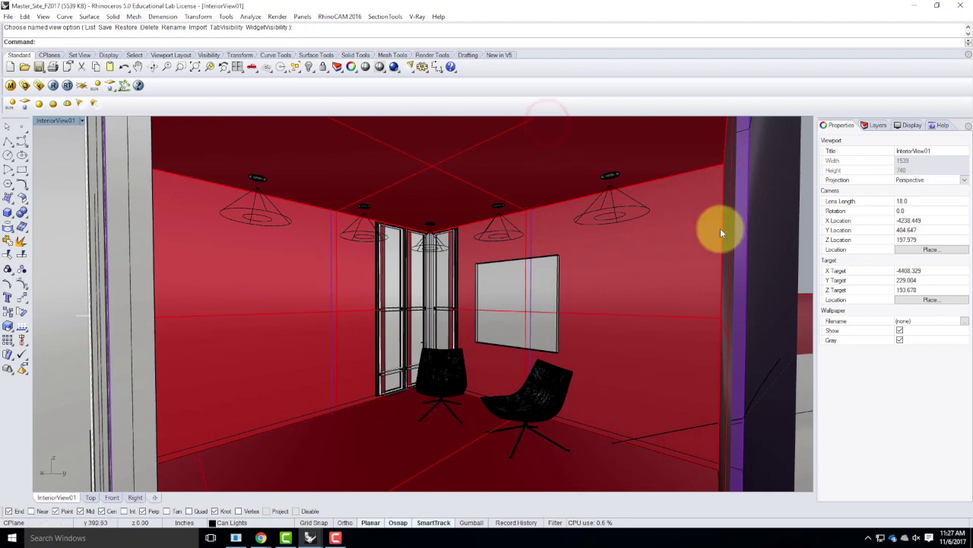
pyautogui.click(878, 126)
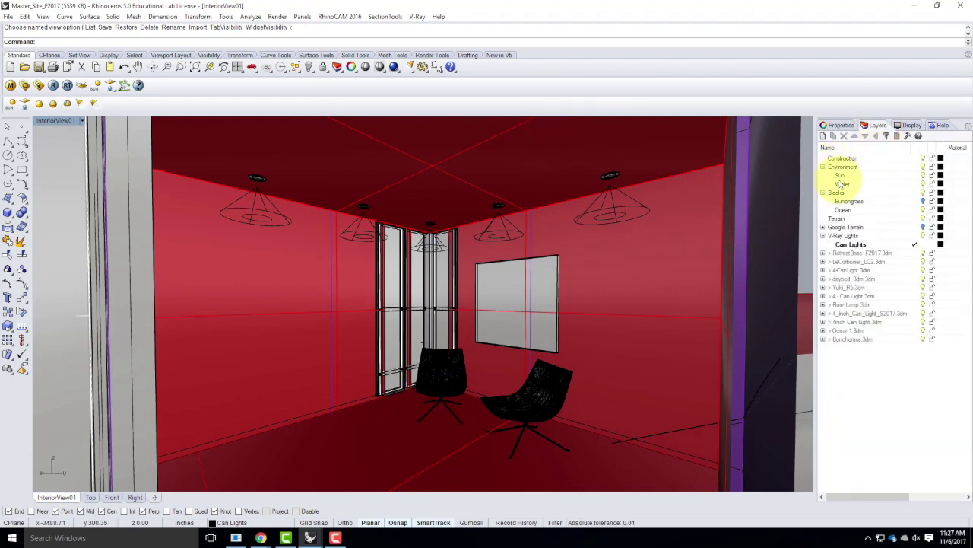
pyautogui.click(840, 175)
pyautogui.click(922, 176)
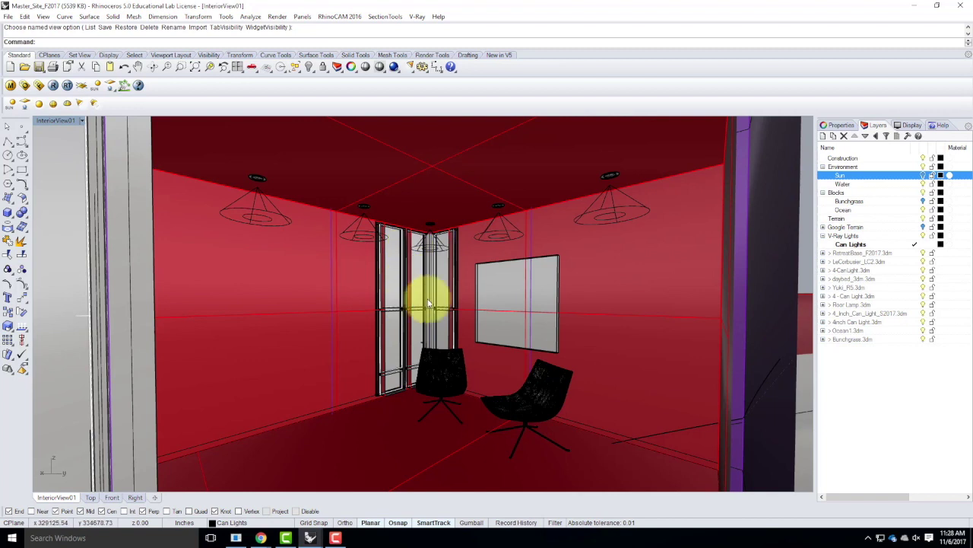
# Step: Reopen the V-Ray option editor and turn on distributed rendering in the System settings
pyautogui.click(25, 85)
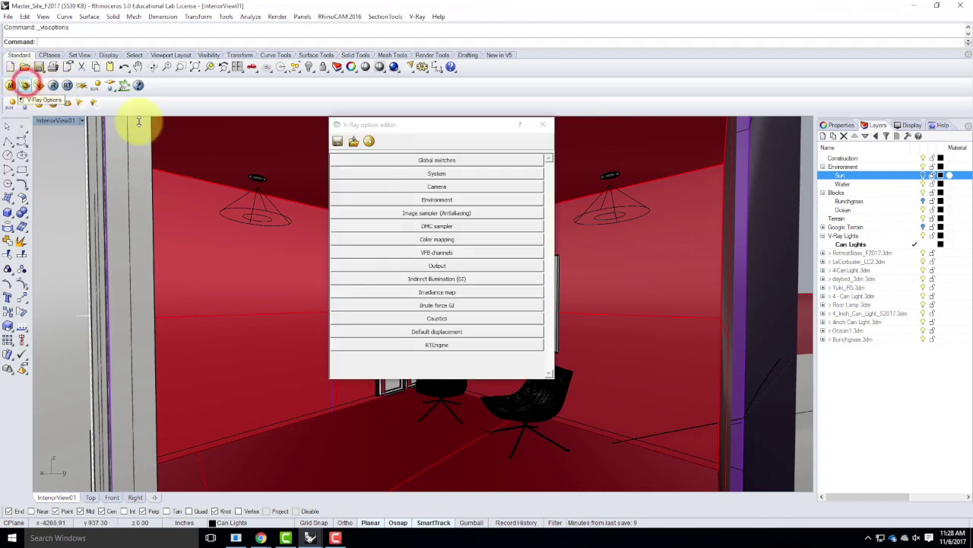
pyautogui.click(458, 175)
pyautogui.click(433, 269)
# Step: Find the available render server on the network, add it to the distributed rendering hosts, enable it and resolve its address
pyautogui.click(535, 269)
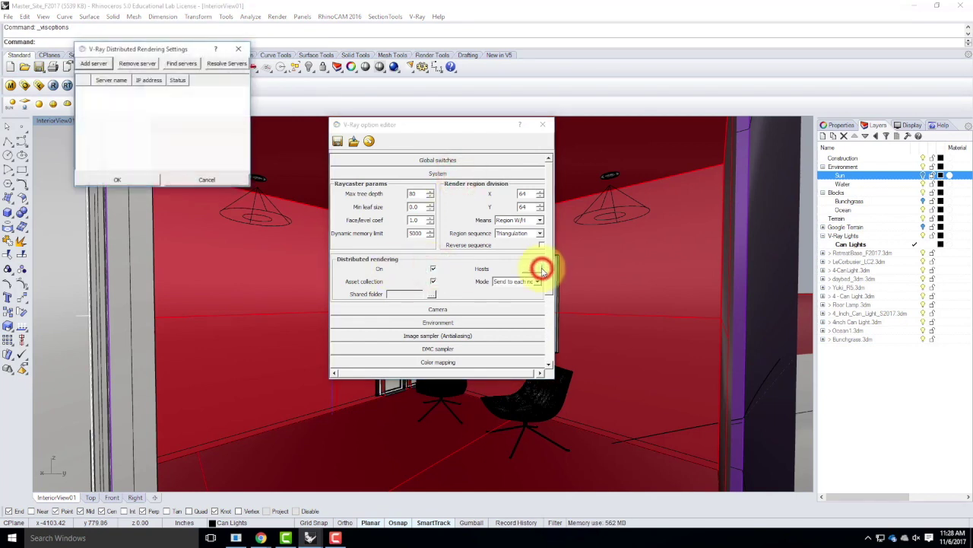
pyautogui.click(187, 64)
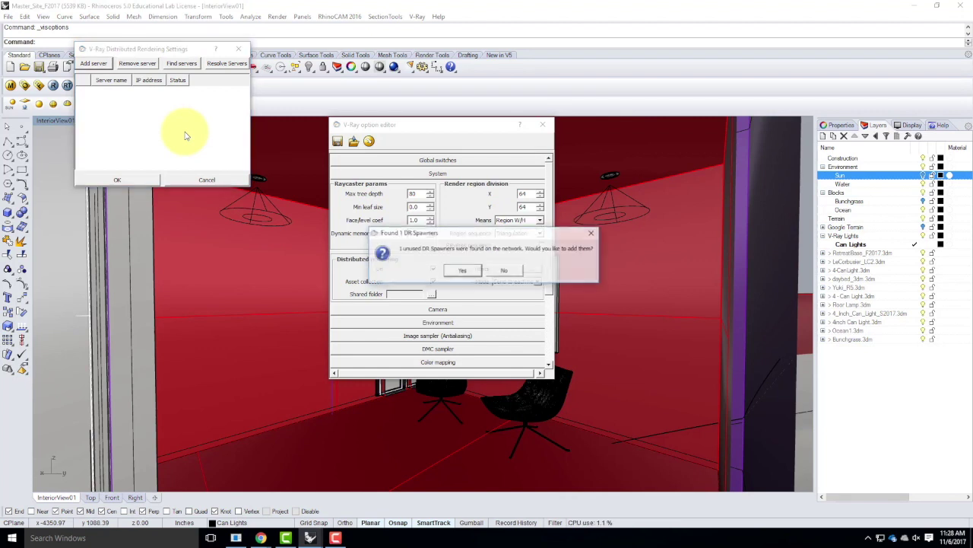
pyautogui.click(463, 271)
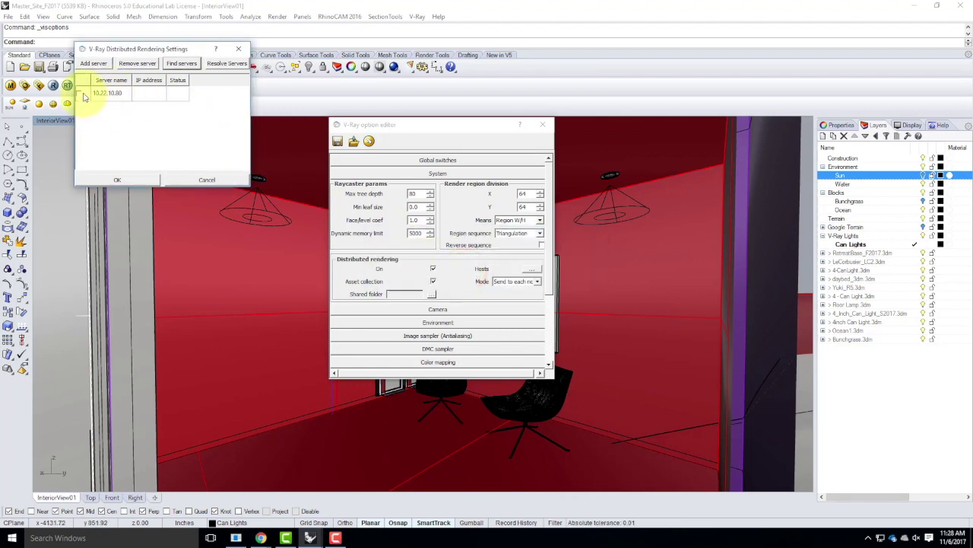
pyautogui.click(78, 92)
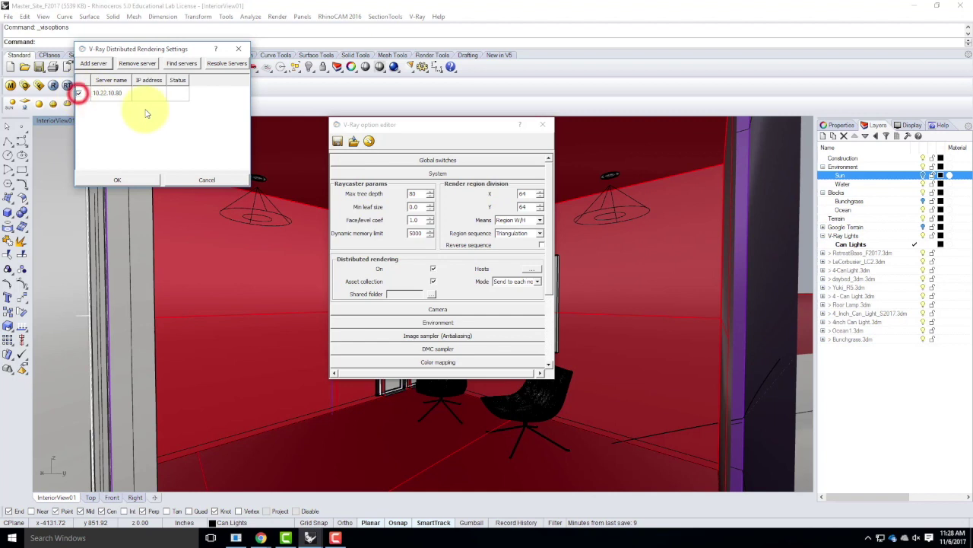
pyautogui.click(223, 64)
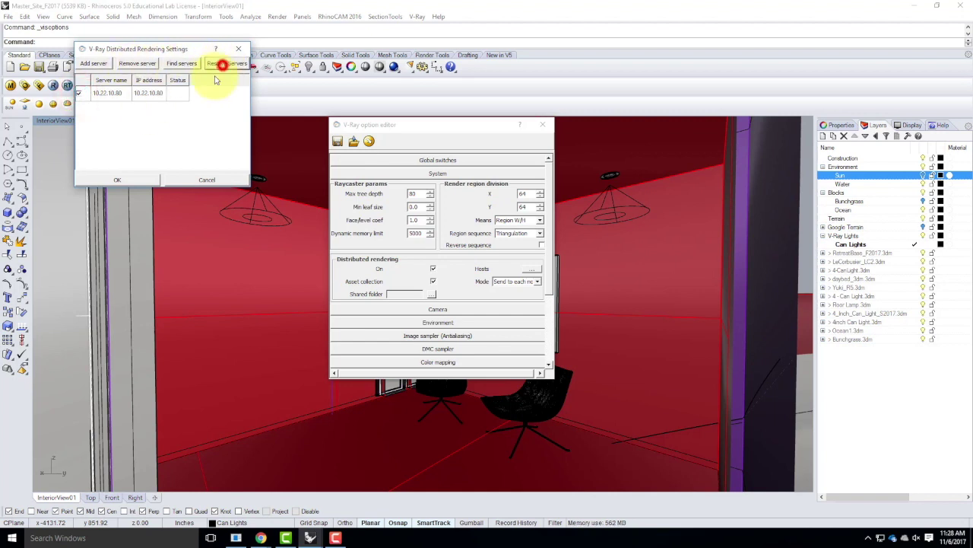
pyautogui.click(134, 180)
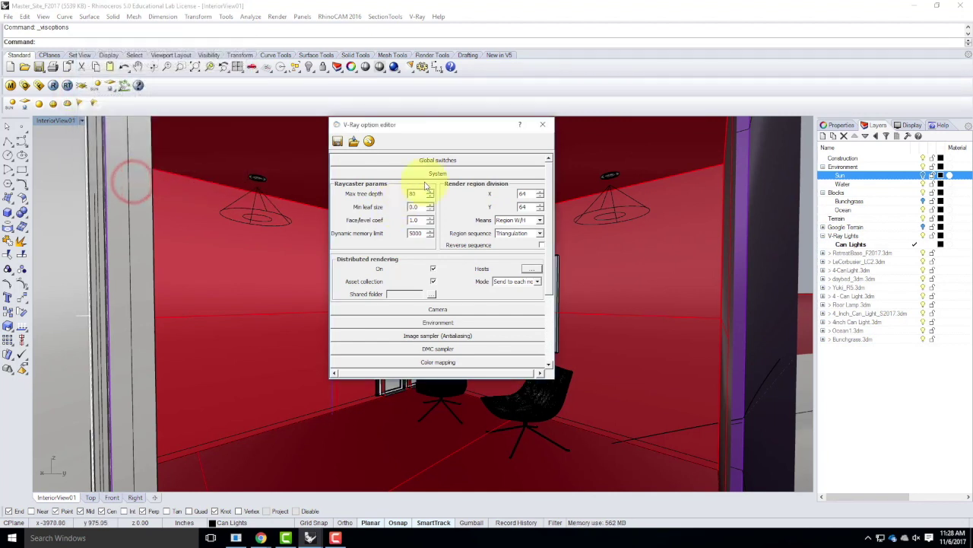
# Step: Render the InteriorView01 view and enlarge the V-Ray frame buffer to inspect the image at 400%
pyautogui.click(54, 87)
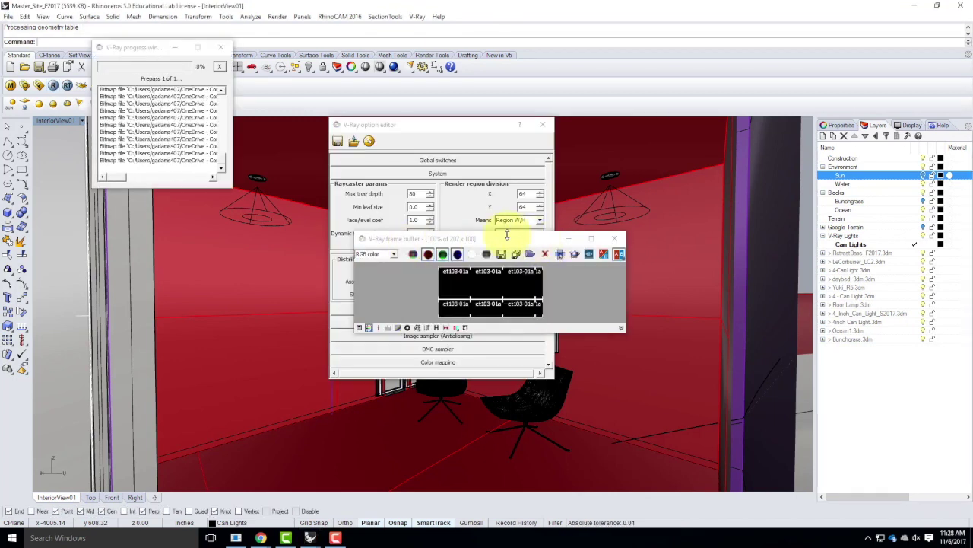
pyautogui.moveTo(496, 237); pyautogui.dragTo(430, 80)
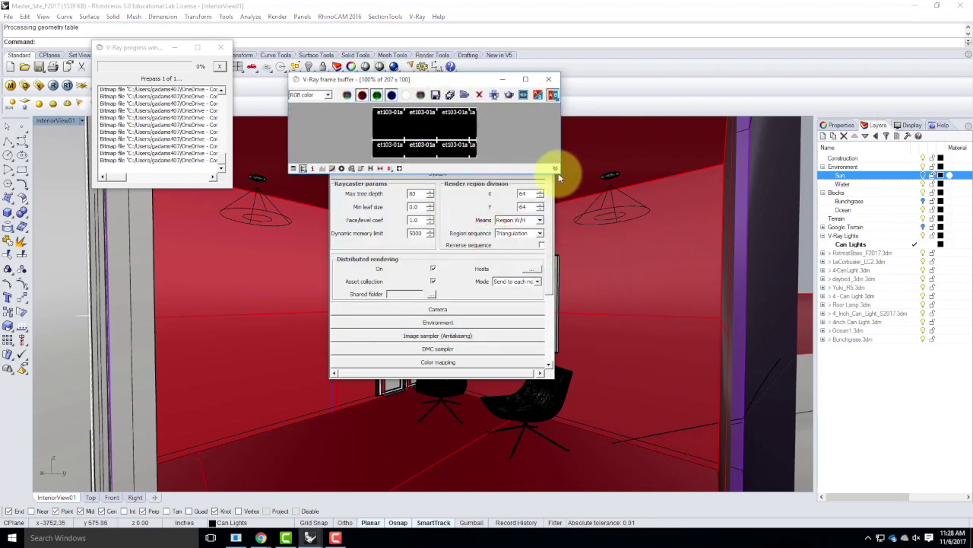
pyautogui.moveTo(560, 174); pyautogui.dragTo(745, 413)
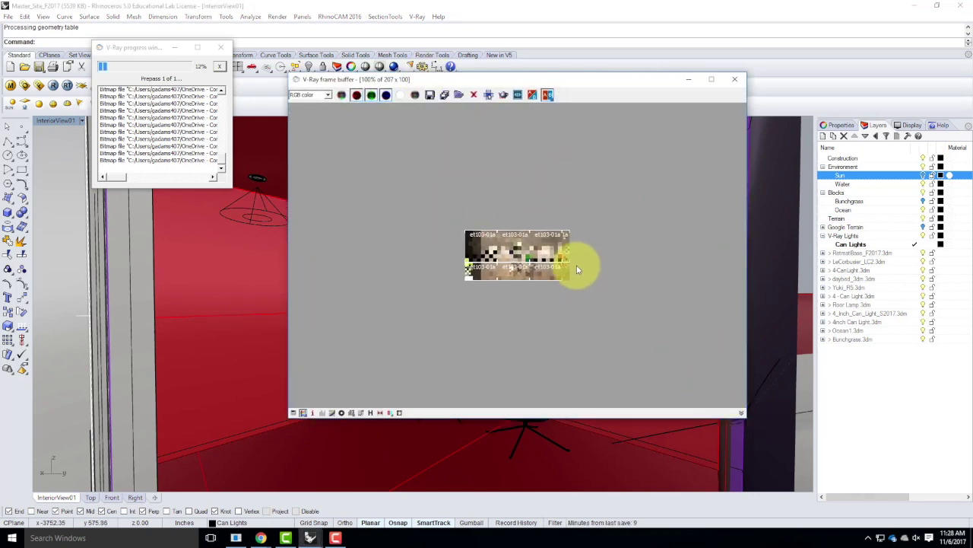
pyautogui.scroll(1, 577, 265)
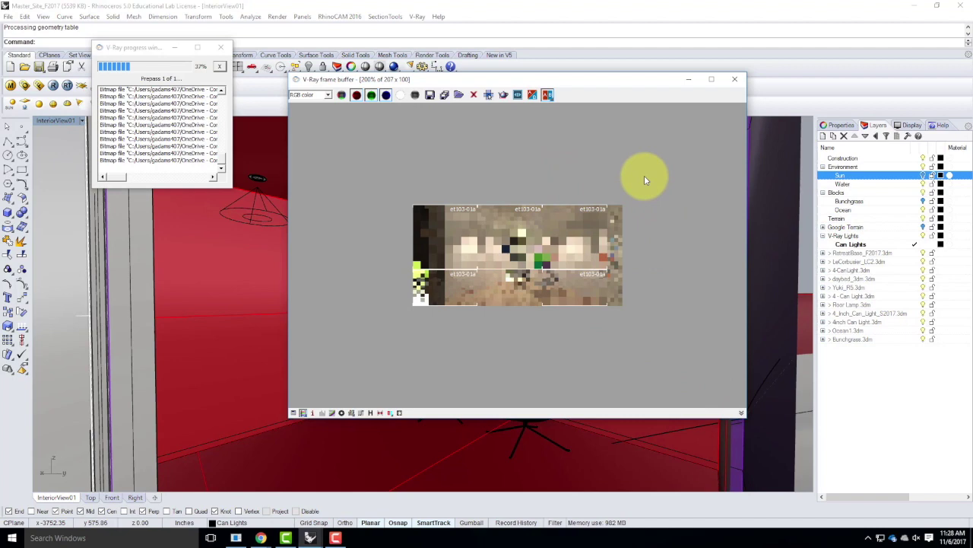
pyautogui.scroll(1, 645, 180)
pyautogui.scroll(1, 645, 176)
pyautogui.scroll(-1, 645, 177)
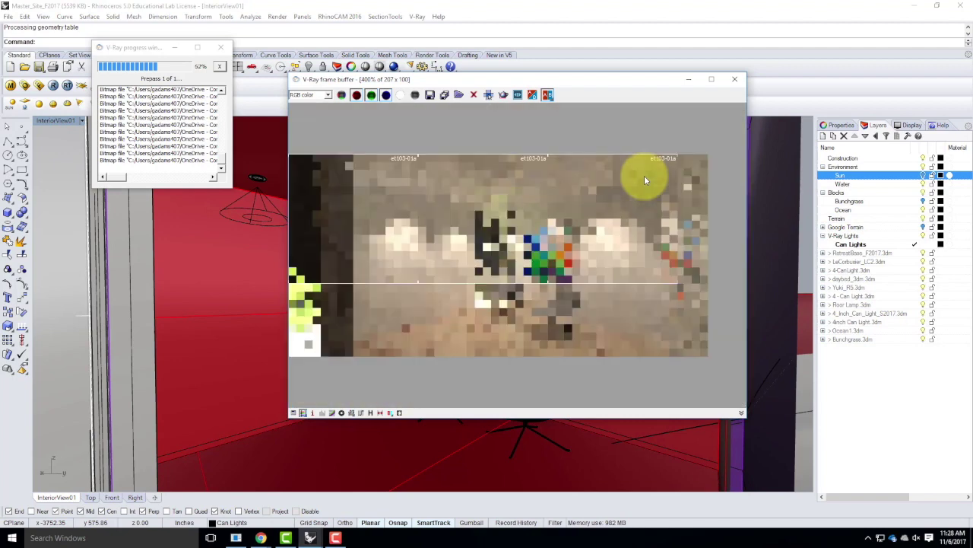
pyautogui.scroll(-1, 644, 176)
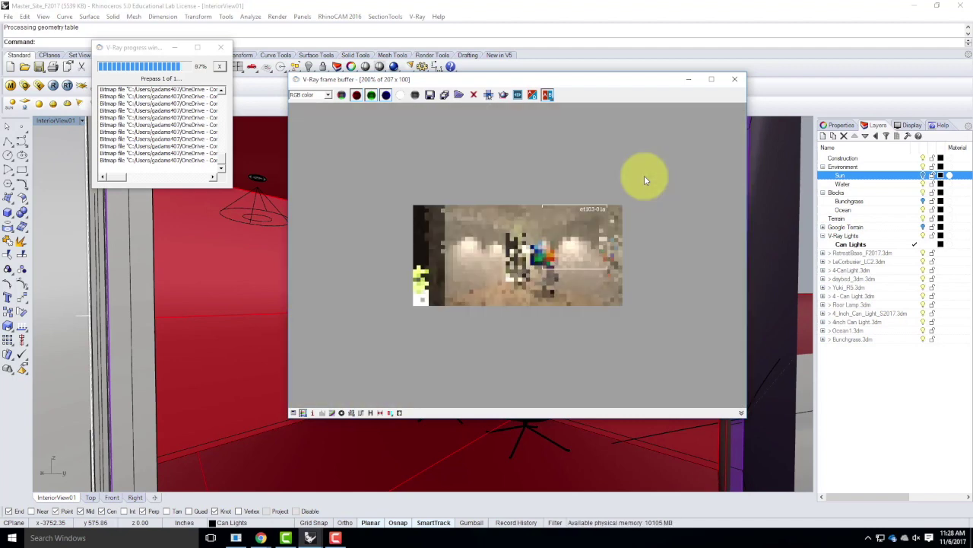
pyautogui.scroll(1, 645, 180)
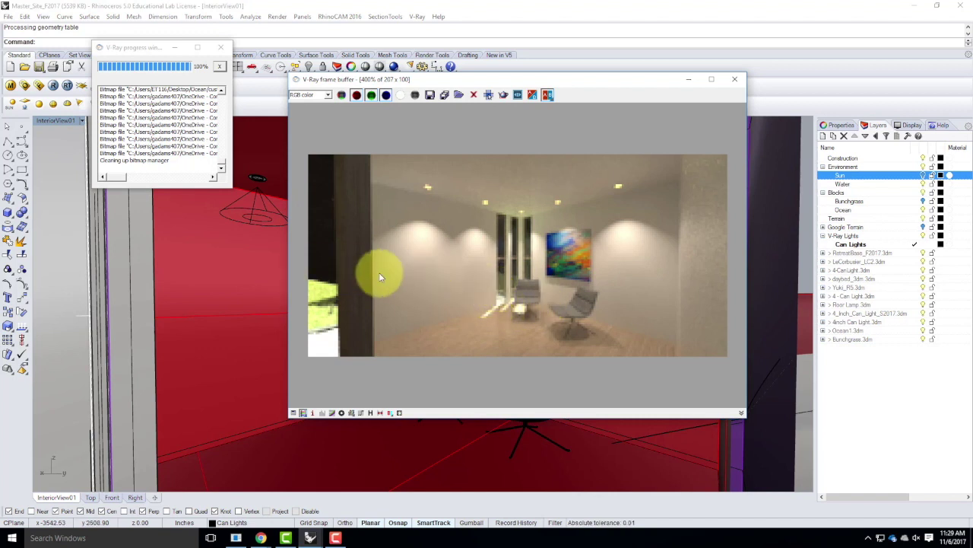
# Step: Close the frame buffer and option editor, and select all lights in the model to locate the sun light near the building
pyautogui.click(736, 80)
pyautogui.click(543, 124)
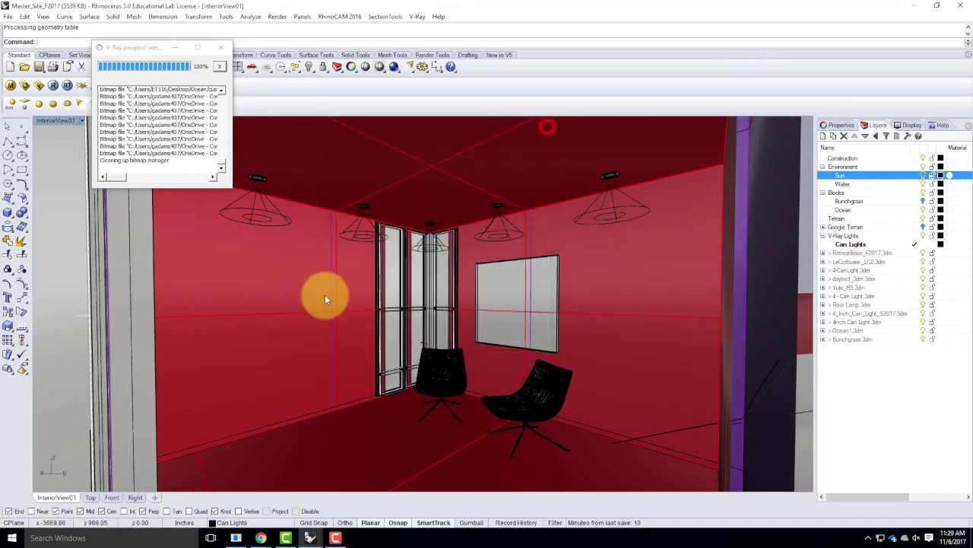
pyautogui.moveTo(297, 255); pyautogui.dragTo(630, 305, button='right')
pyautogui.scroll(-8, 630, 305)
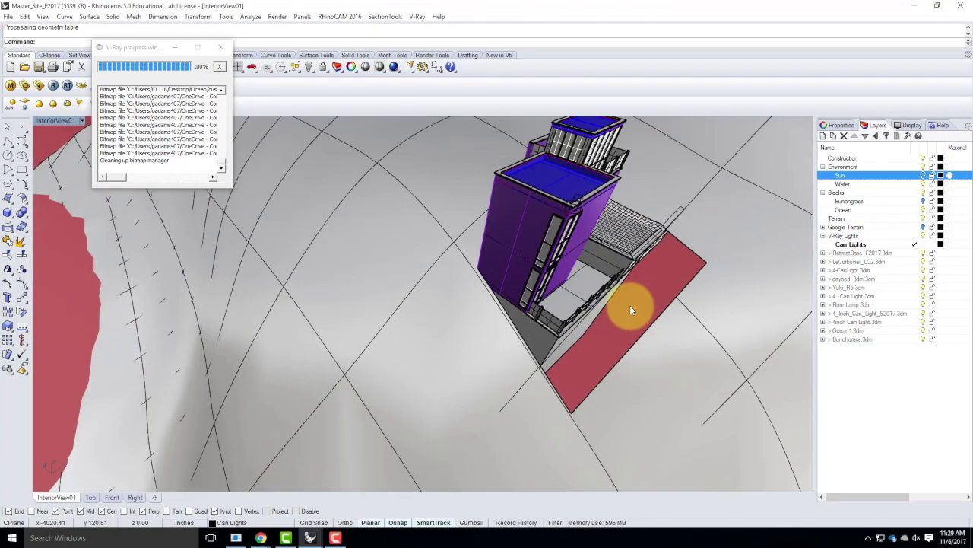
pyautogui.moveTo(145, 365); pyautogui.dragTo(361, 350, button='right')
pyautogui.write('SelL')
pyautogui.press('Return')
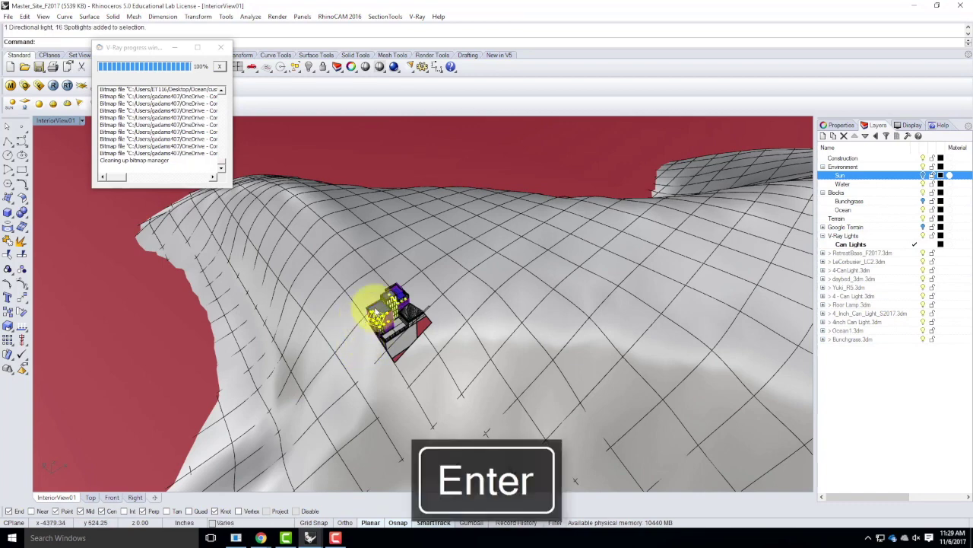
pyautogui.scroll(5, 362, 343)
pyautogui.moveTo(364, 337); pyautogui.dragTo(318, 289, button='right')
pyautogui.scroll(4, 319, 285)
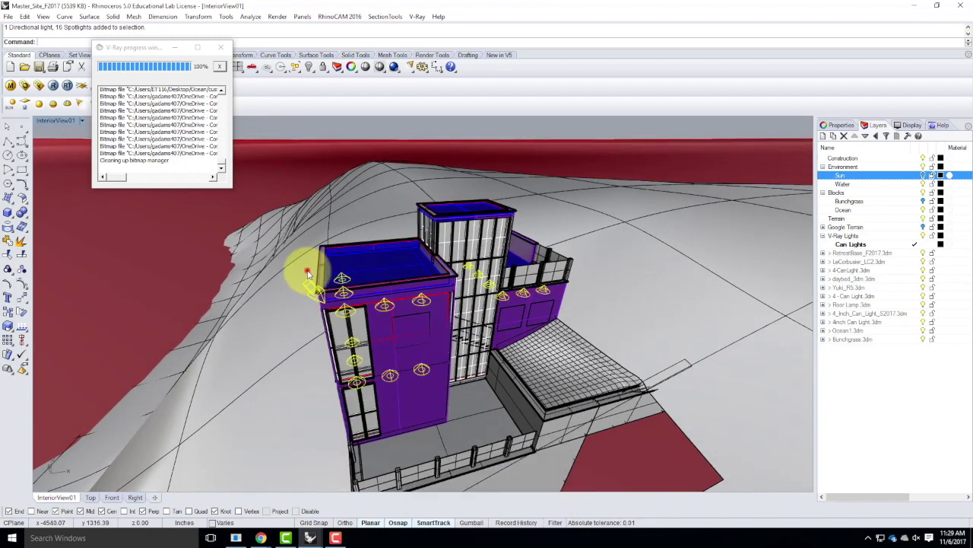
# Step: Select only the directional light beside the building's roof corner and move it to the Sun layer
pyautogui.click(312, 288)
pyautogui.press('Escape')
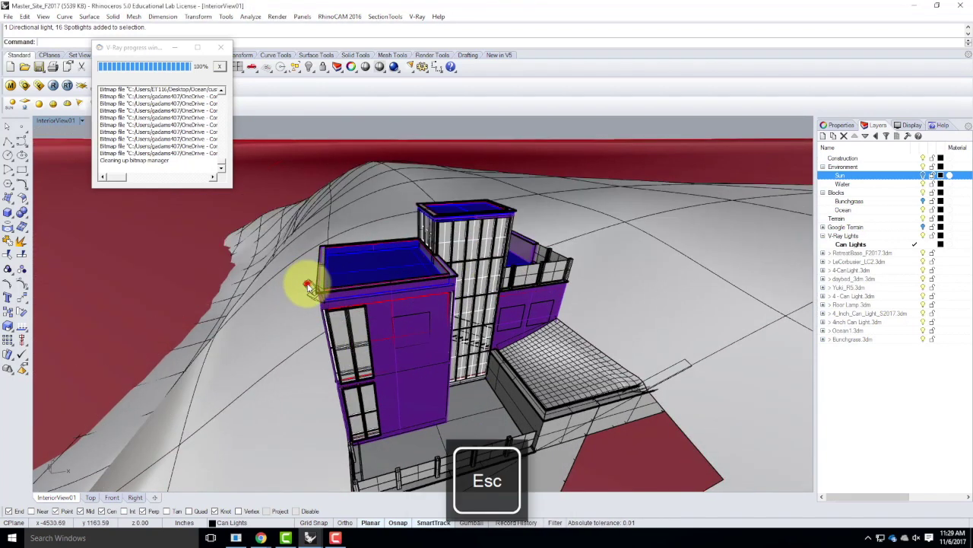
pyautogui.click(310, 298)
pyautogui.click(342, 319)
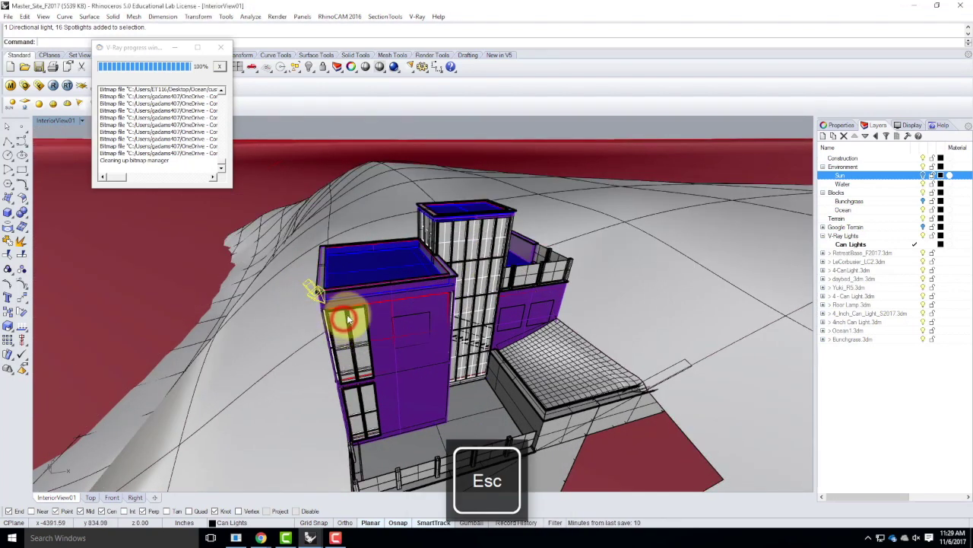
pyautogui.rightClick(865, 178)
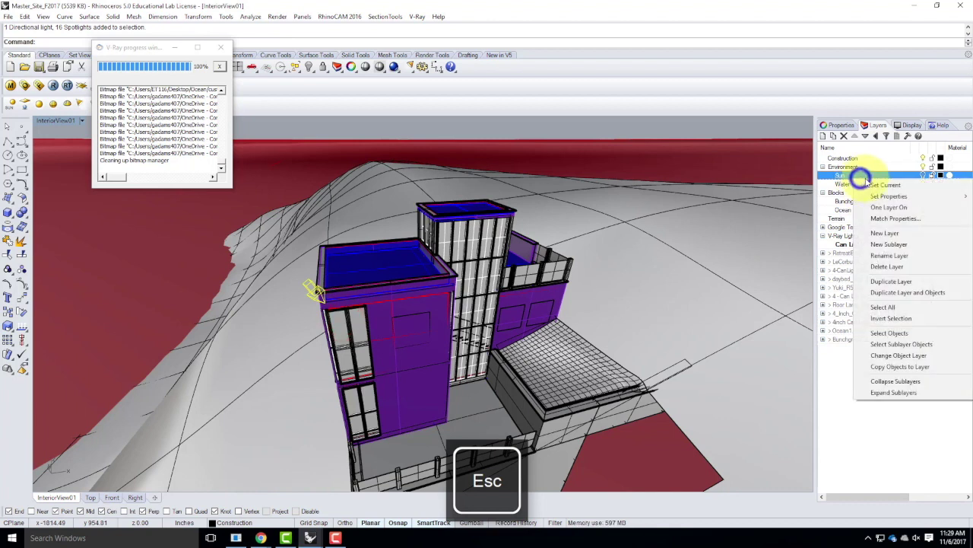
pyautogui.click(901, 359)
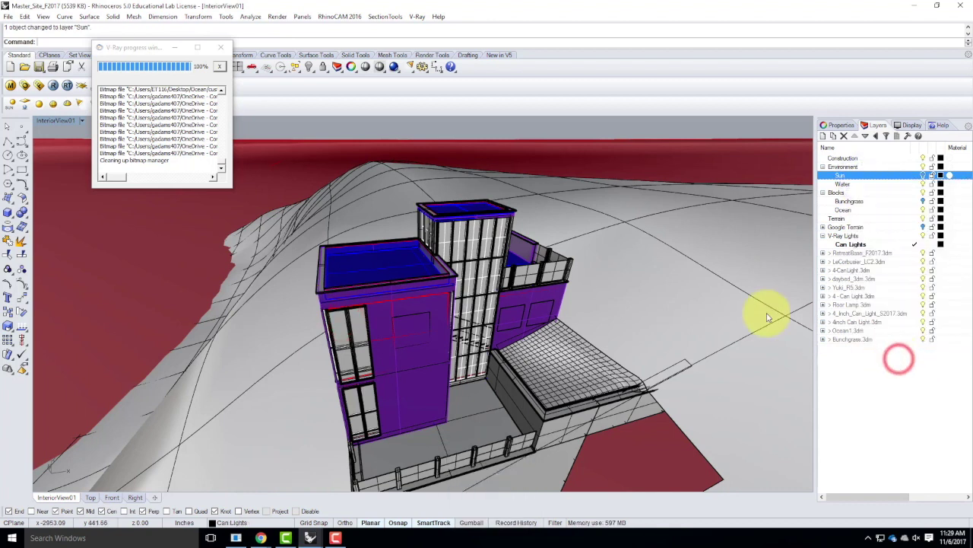
# Step: Restore the InteriorView01 named view and render it again without the sun light
pyautogui.click(79, 120)
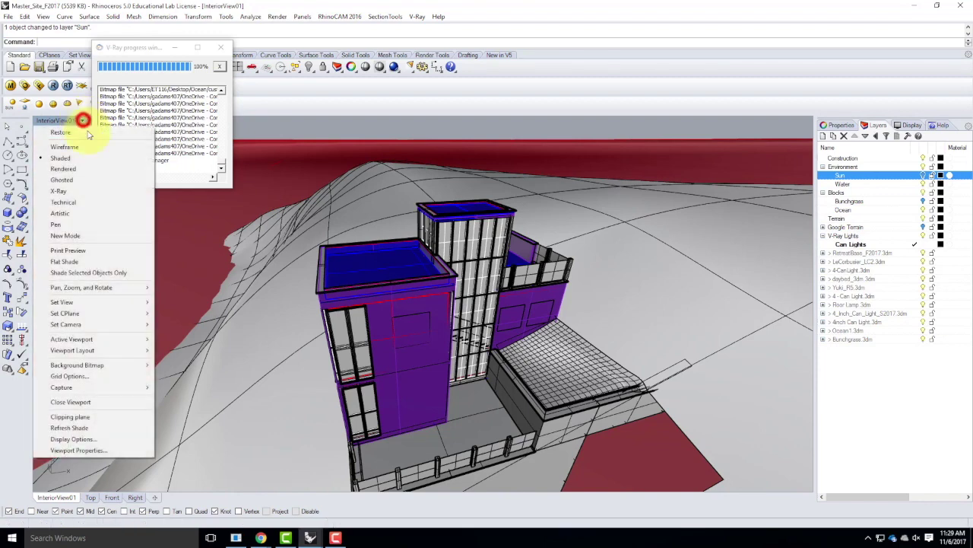
pyautogui.moveTo(99, 304)
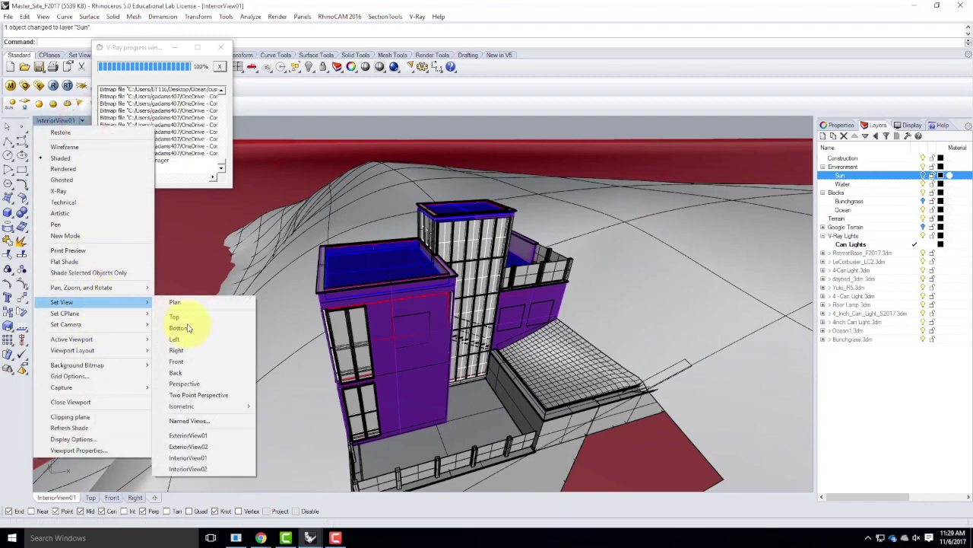
pyautogui.click(196, 460)
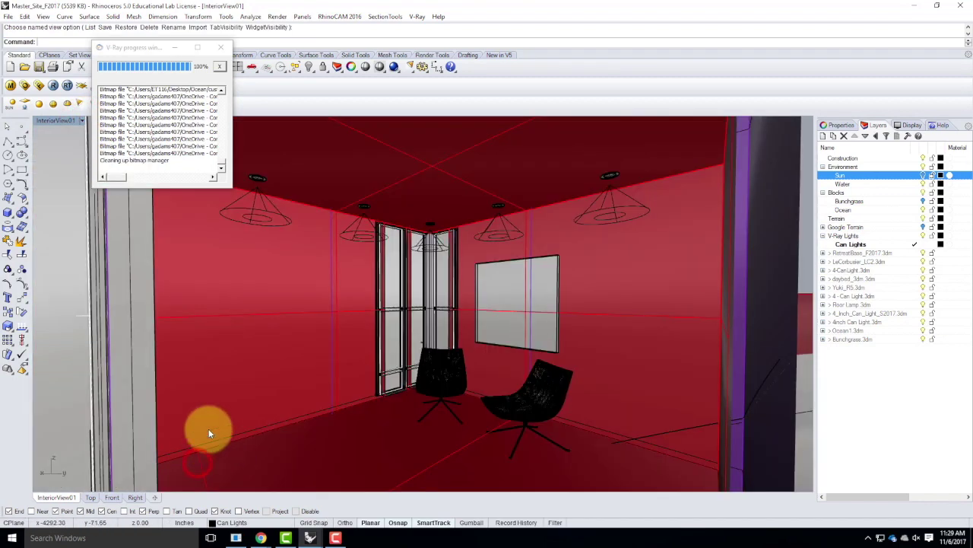
pyautogui.click(53, 85)
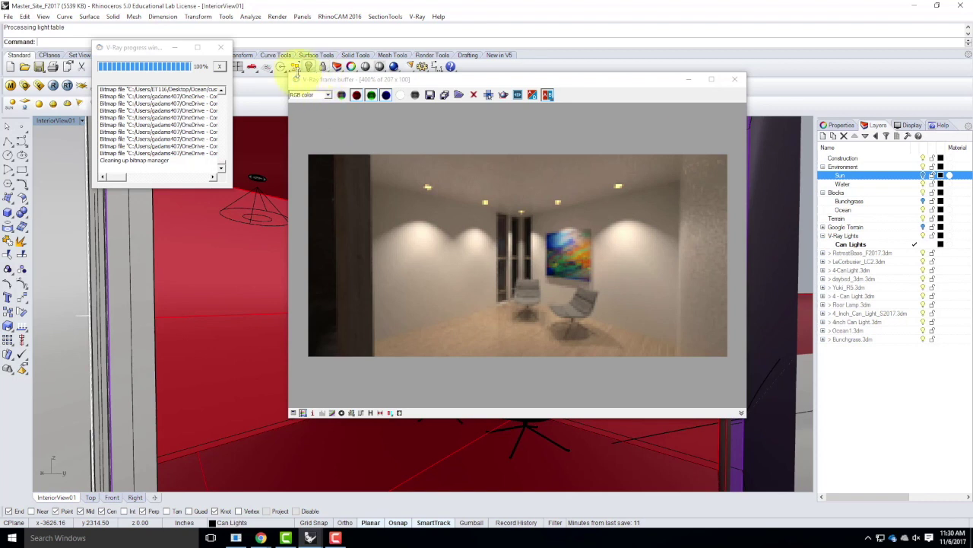
# Step: Display the Alpha channel of the rendering in the frame buffer and review the list of other rendered channels
pyautogui.click(326, 81)
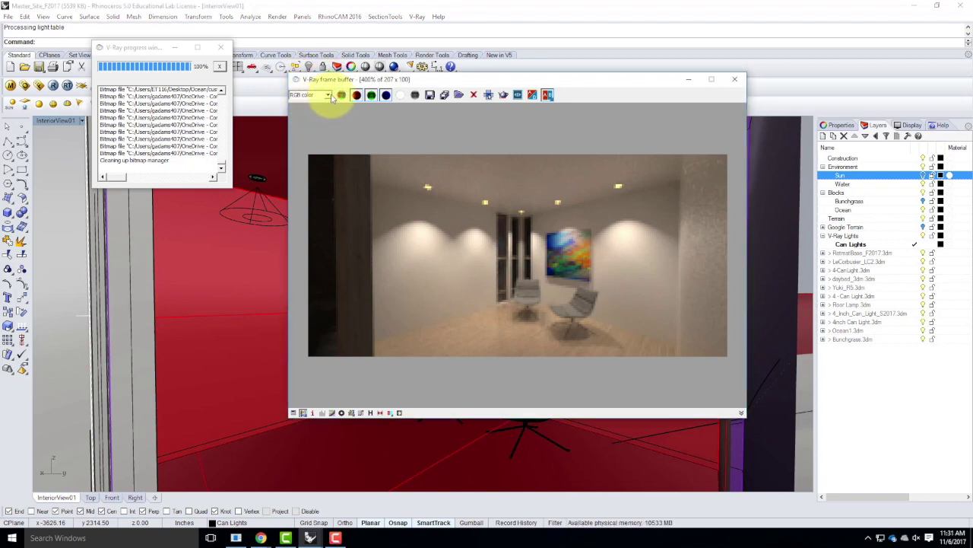
pyautogui.click(327, 95)
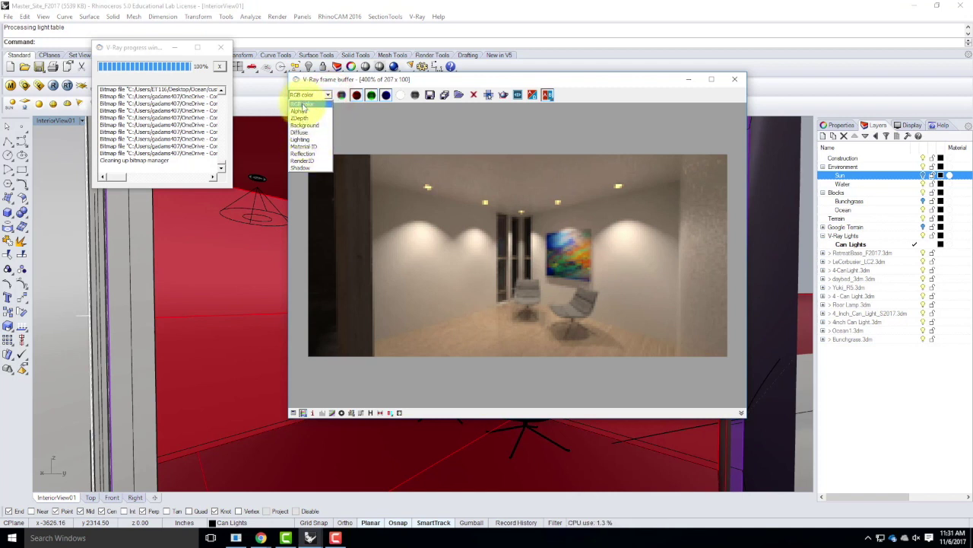
pyautogui.click(301, 112)
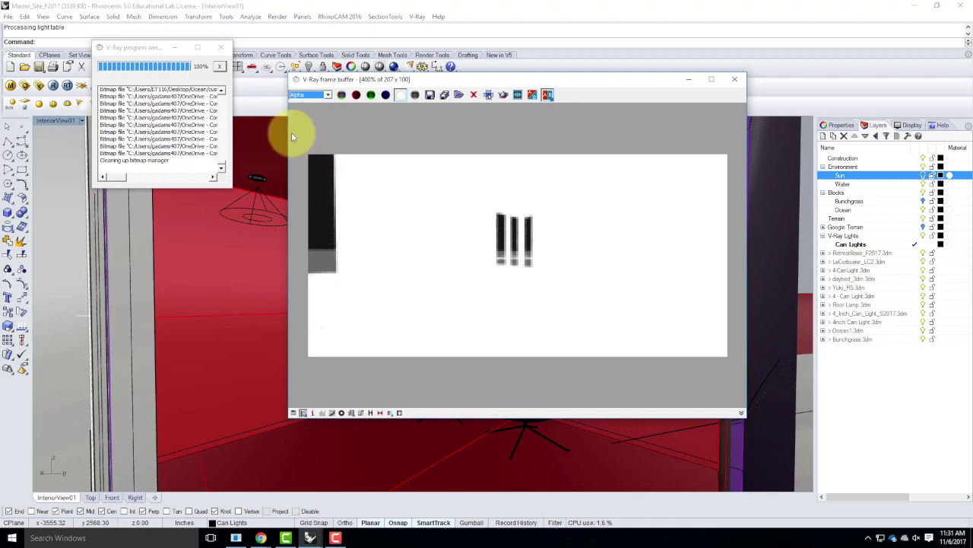
pyautogui.click(328, 94)
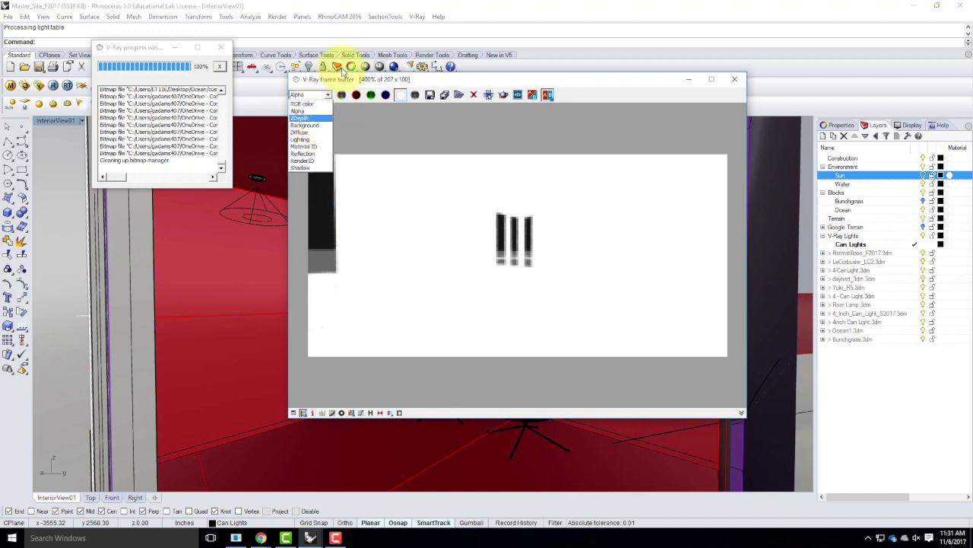
pyautogui.click(430, 83)
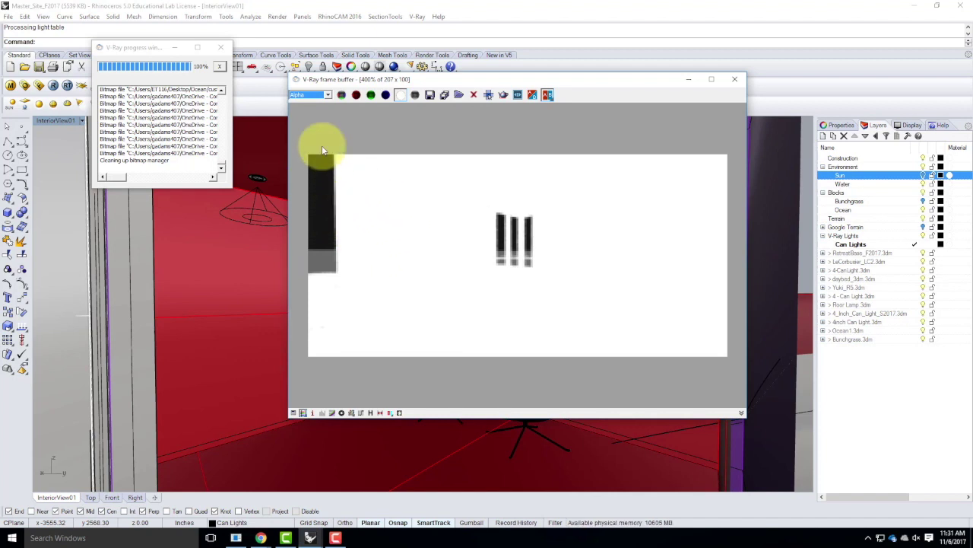
# Step: Display the ZDepth, Background and Diffuse channels of the interior rendering in the frame buffer
pyautogui.click(326, 94)
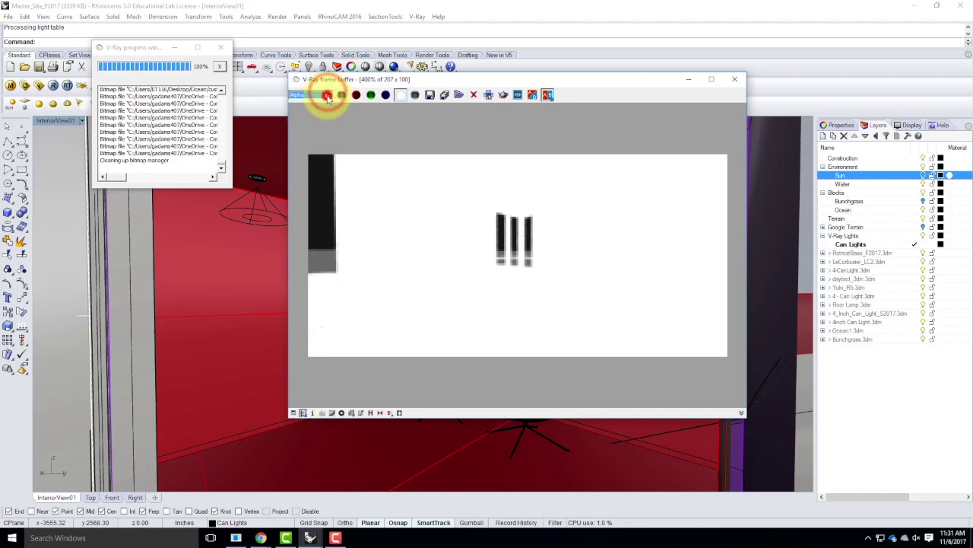
pyautogui.click(306, 120)
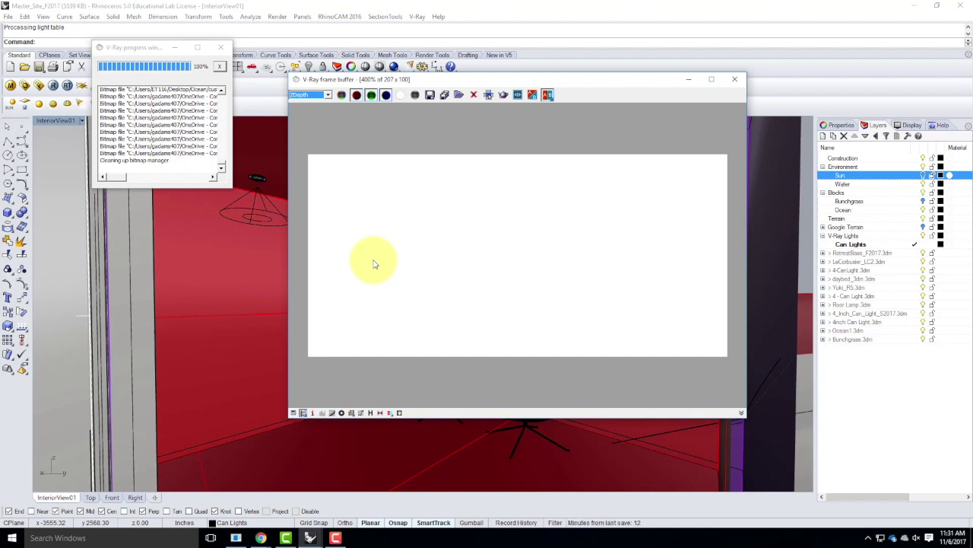
pyautogui.click(327, 95)
pyautogui.click(319, 128)
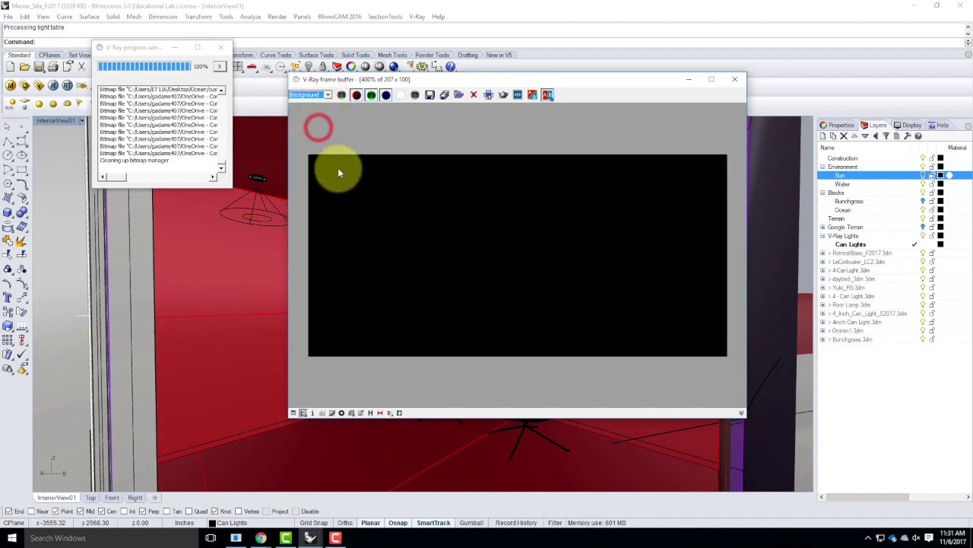
pyautogui.click(329, 95)
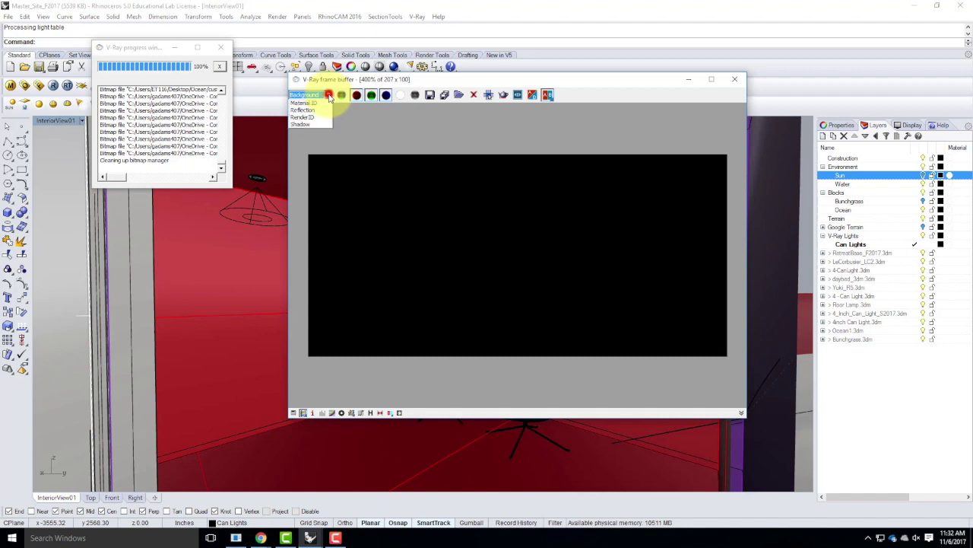
pyautogui.click(317, 135)
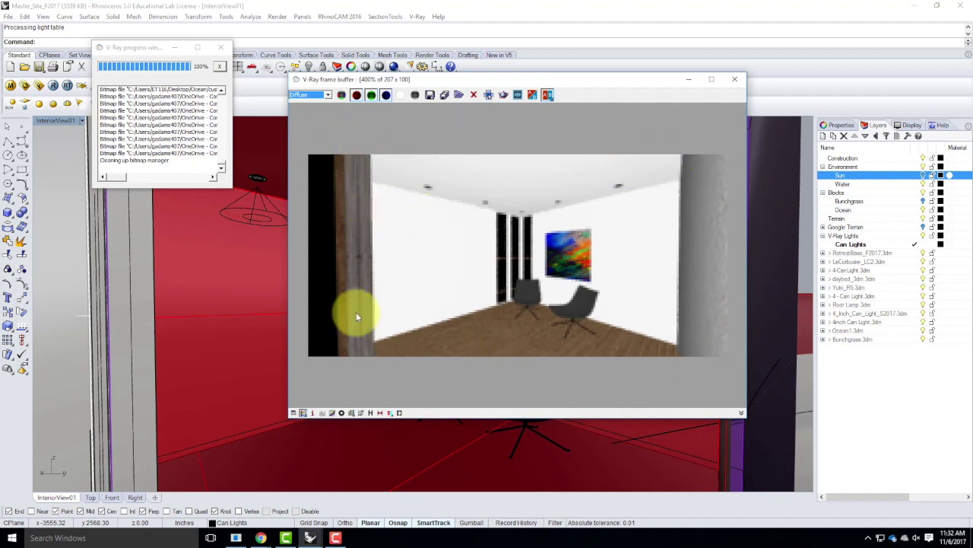
# Step: Display the rendering's Lighting, Material ID and RenderID channels one after another
pyautogui.click(328, 95)
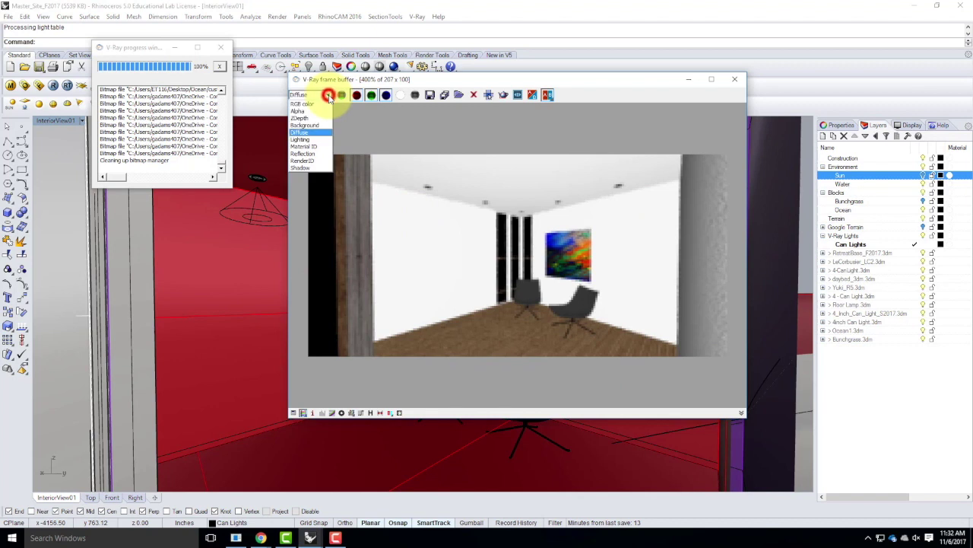
pyautogui.click(310, 139)
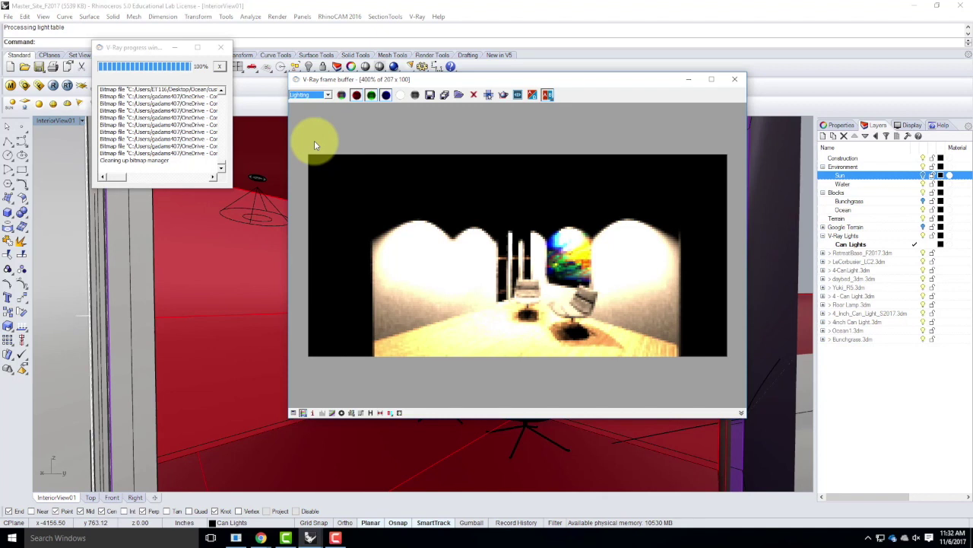
pyautogui.click(327, 95)
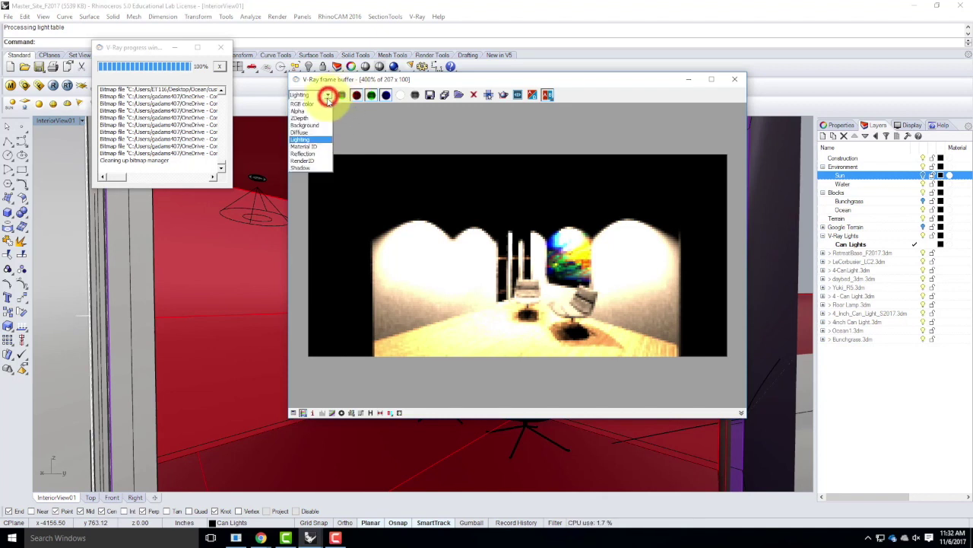
pyautogui.click(313, 146)
pyautogui.click(326, 95)
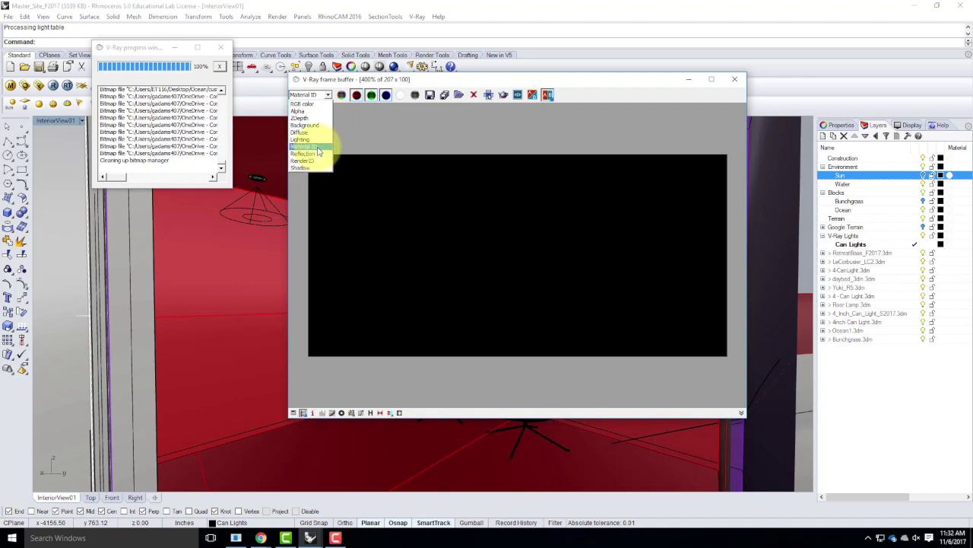
pyautogui.click(308, 161)
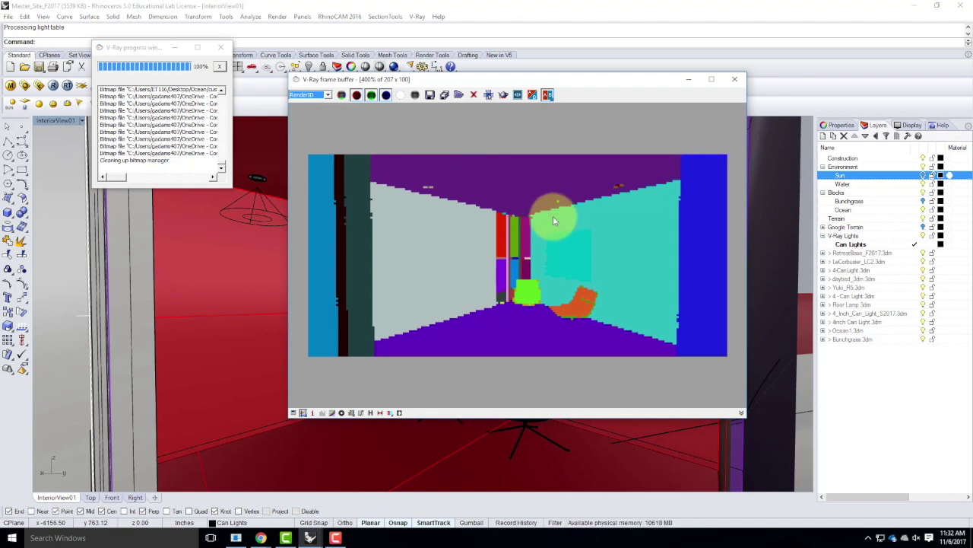
# Step: Display the rendering's Reflection and Shadow channels, and return the frame buffer to the RGB color channel
pyautogui.click(312, 94)
pyautogui.click(313, 94)
pyautogui.click(313, 94)
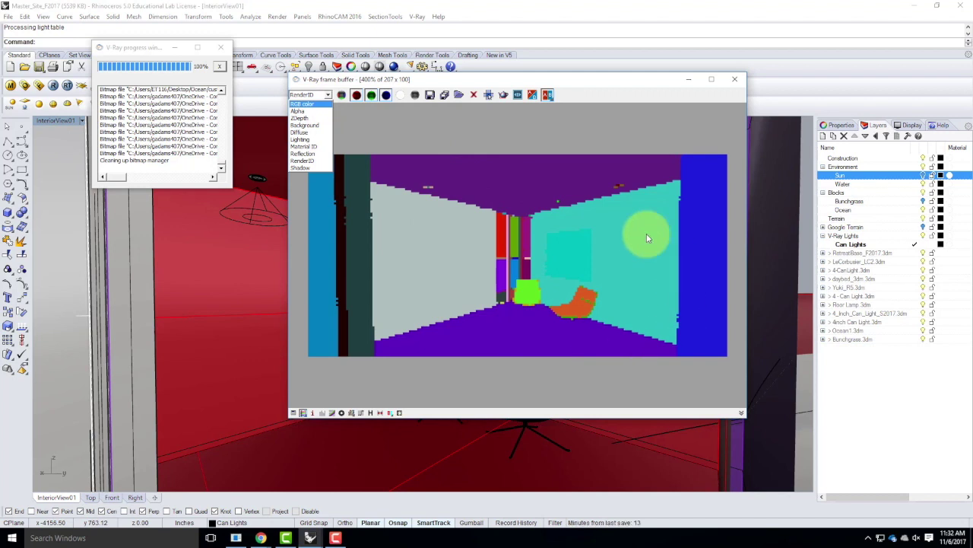
pyautogui.click(309, 155)
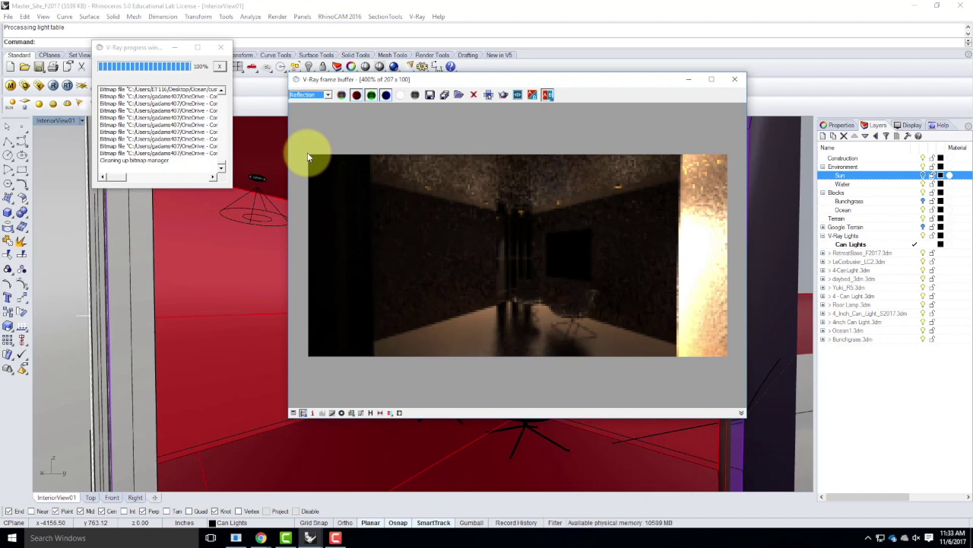
pyautogui.click(327, 95)
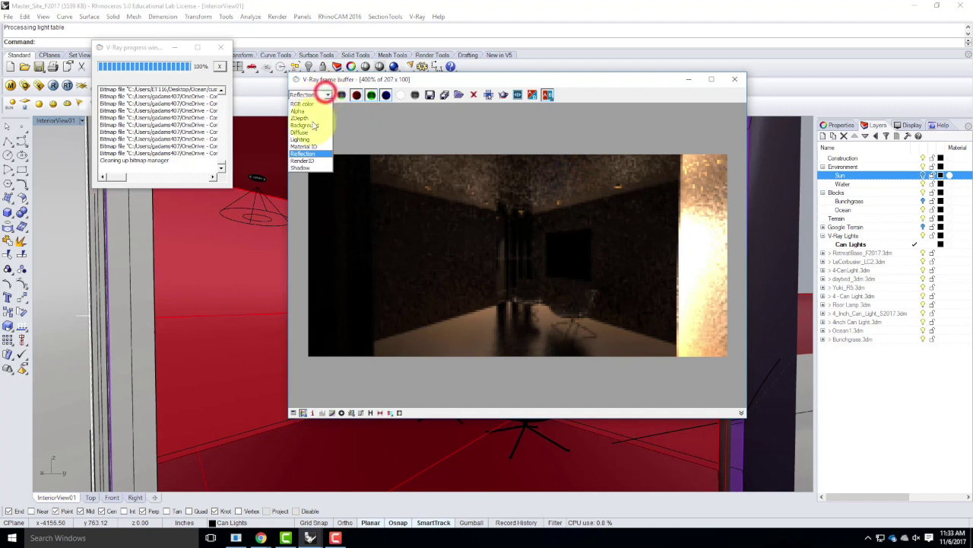
pyautogui.click(301, 166)
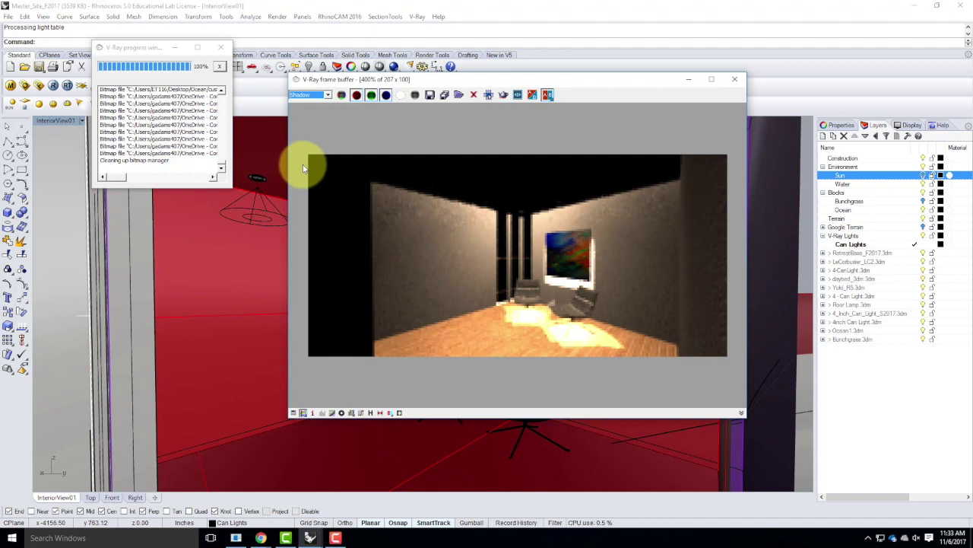
pyautogui.click(326, 96)
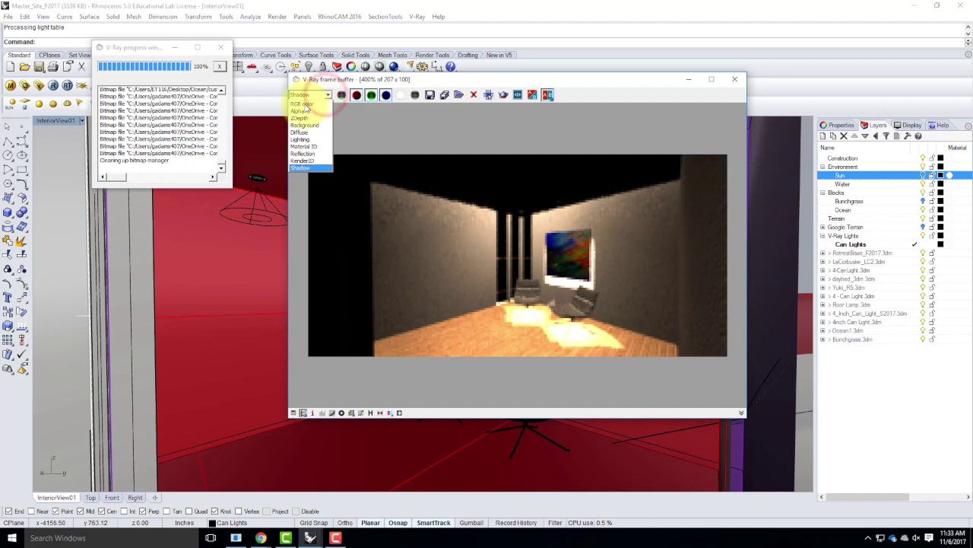
pyautogui.click(305, 107)
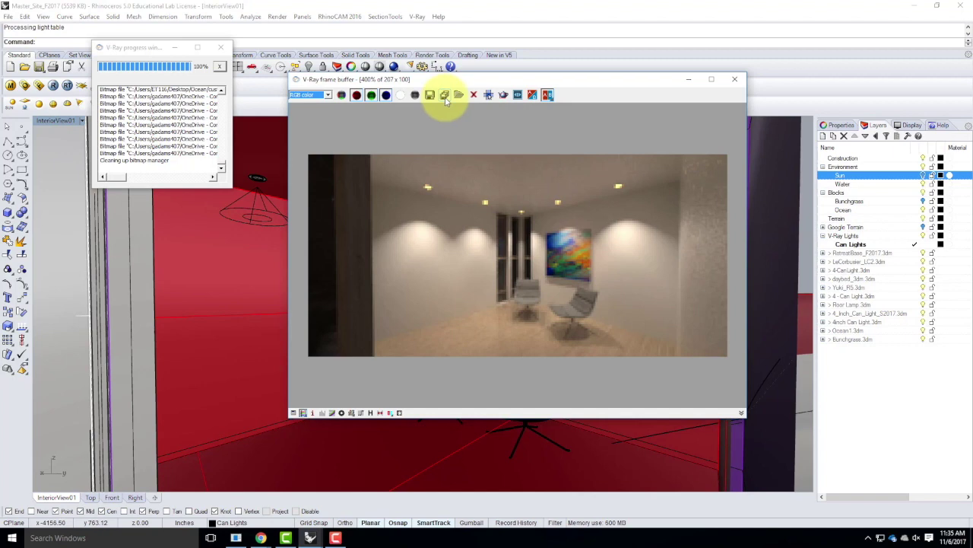
# Step: Close the frame buffer and V-Ray progress window, and start saving the current V-Ray options to a visopt file
pyautogui.click(729, 79)
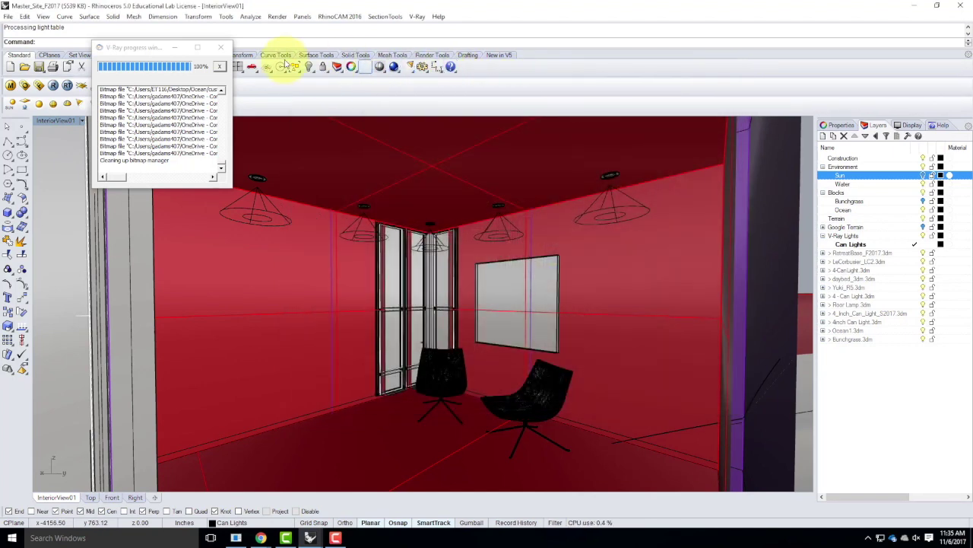
pyautogui.click(221, 47)
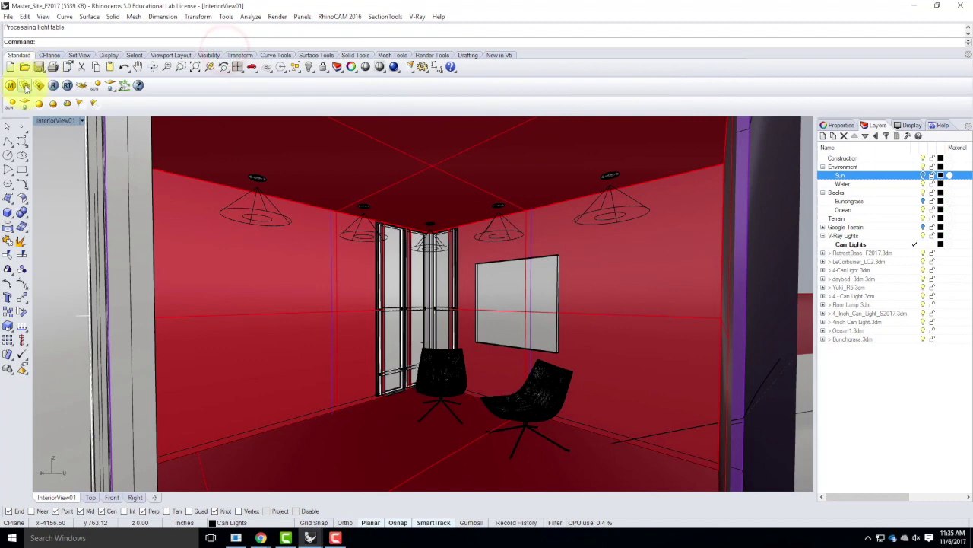
pyautogui.click(25, 86)
pyautogui.click(338, 142)
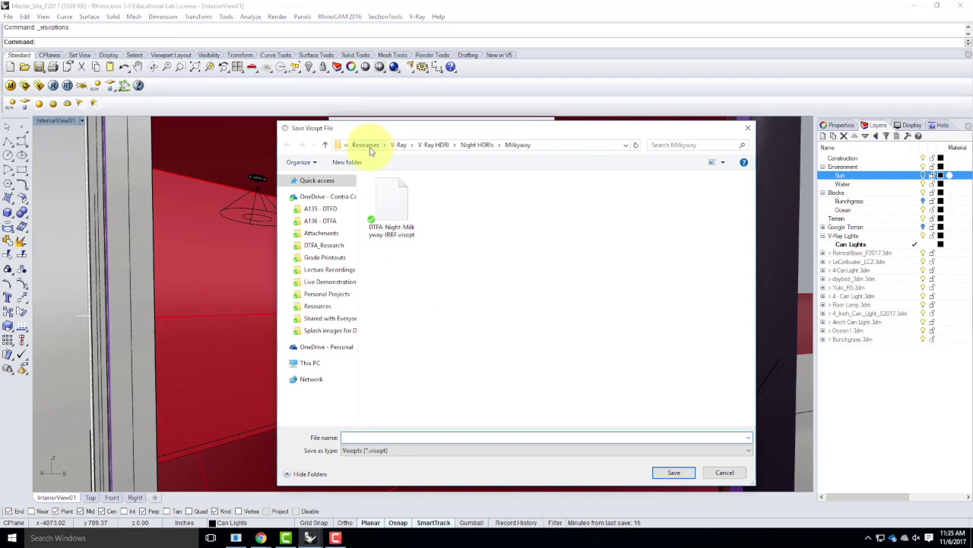
# Step: Set the save location to the F2017 folder inside Live Demonstrations, Live - A136 Exercises, A205
pyautogui.click(326, 281)
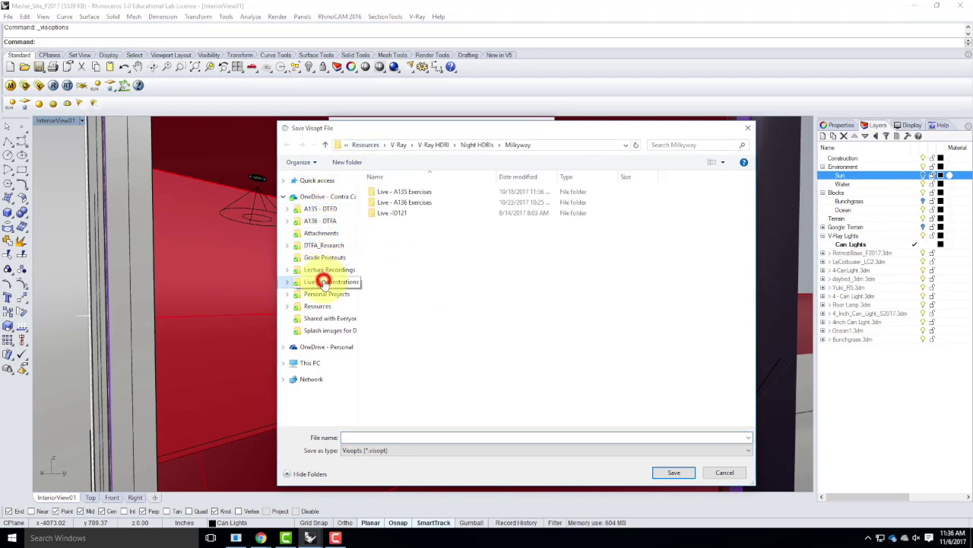
pyautogui.doubleClick(397, 191)
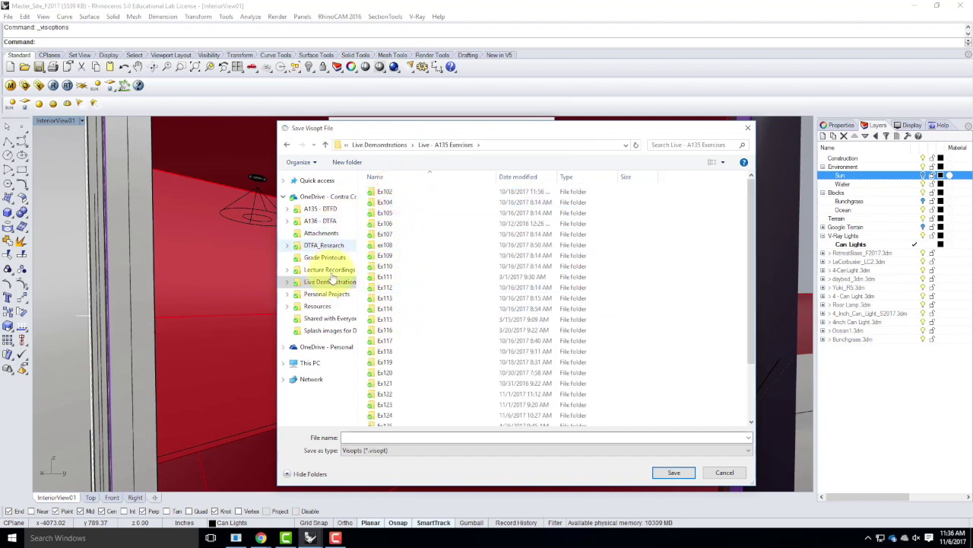
pyautogui.click(329, 281)
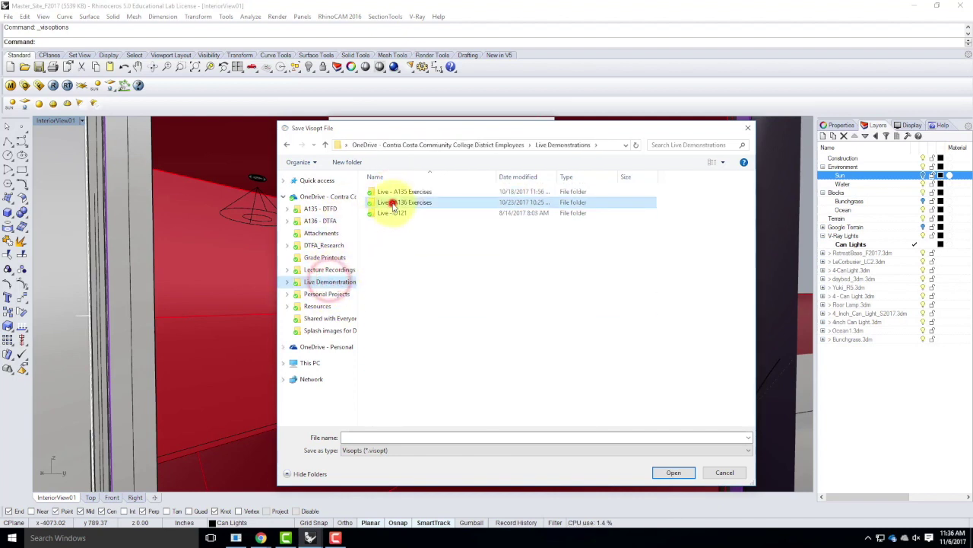
pyautogui.doubleClick(390, 202)
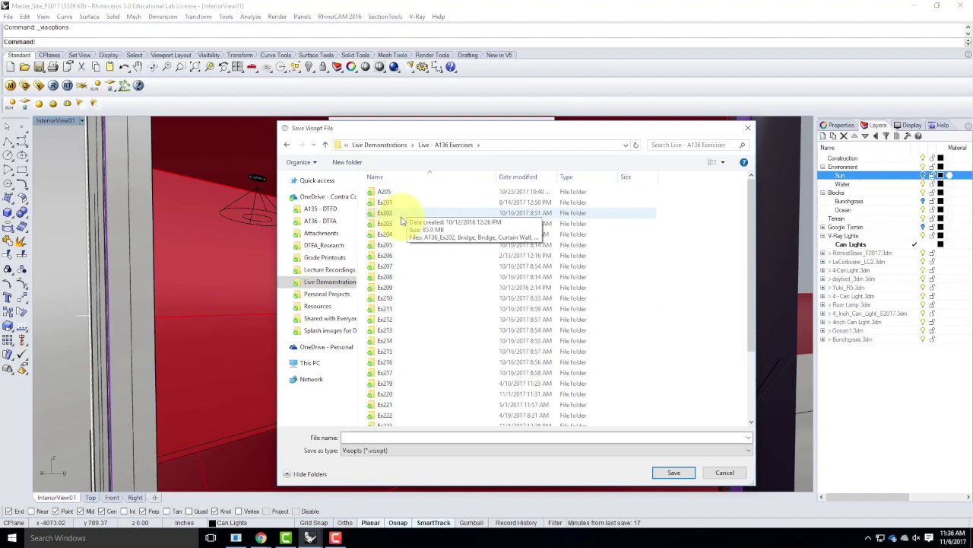
pyautogui.scroll(-3, 461, 336)
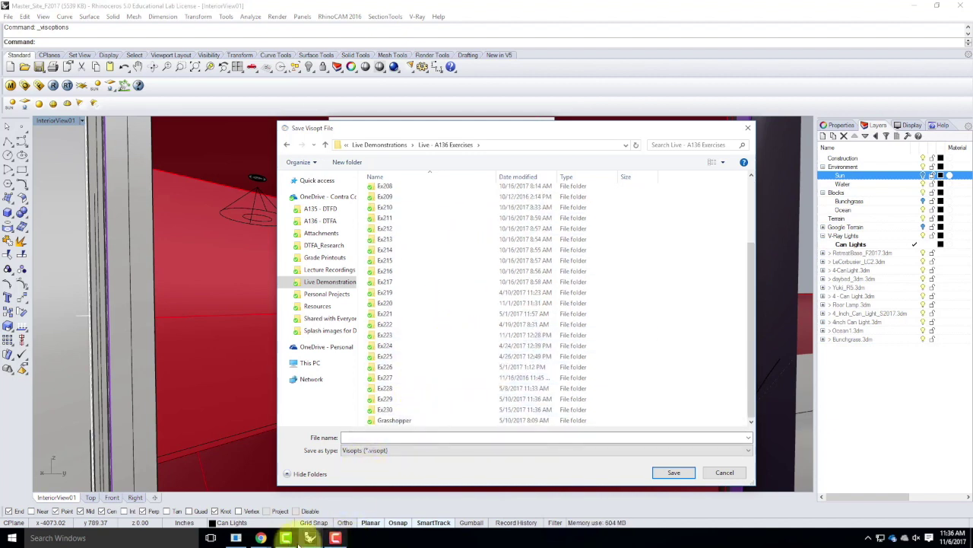
pyautogui.scroll(3, 403, 251)
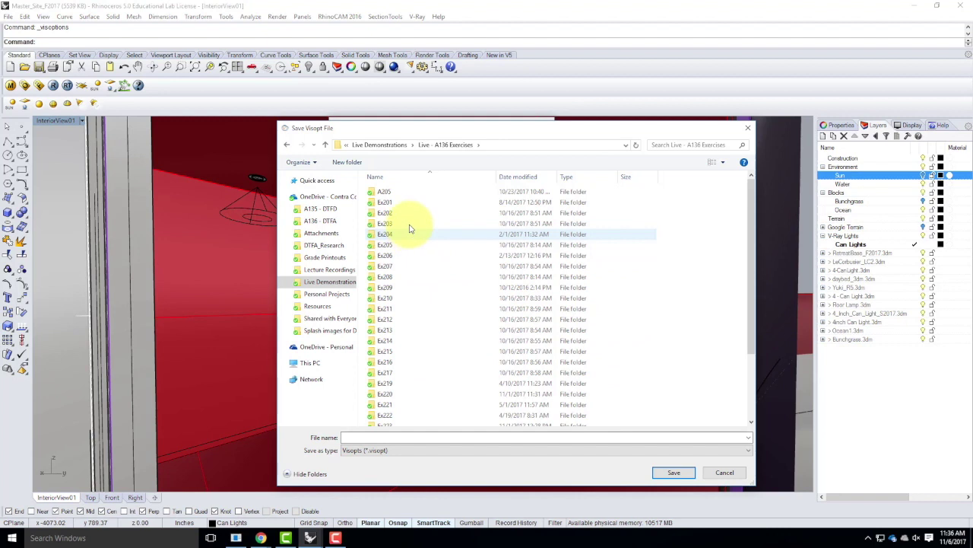
pyautogui.doubleClick(384, 192)
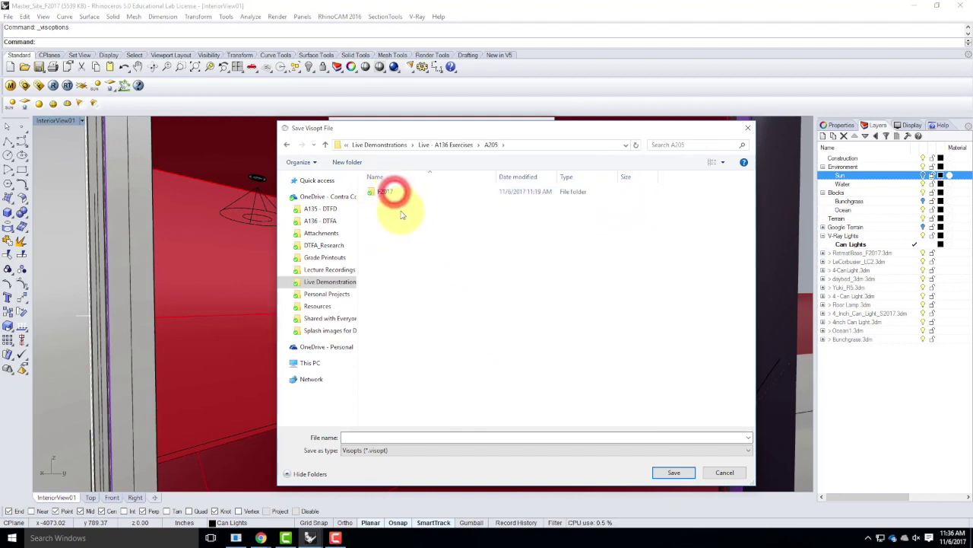
pyautogui.doubleClick(386, 194)
# Step: Save the V-Ray options as Night01_Visopt.visopt, basing the name on the Day_Visopt file, and close the option editor
pyautogui.click(392, 203)
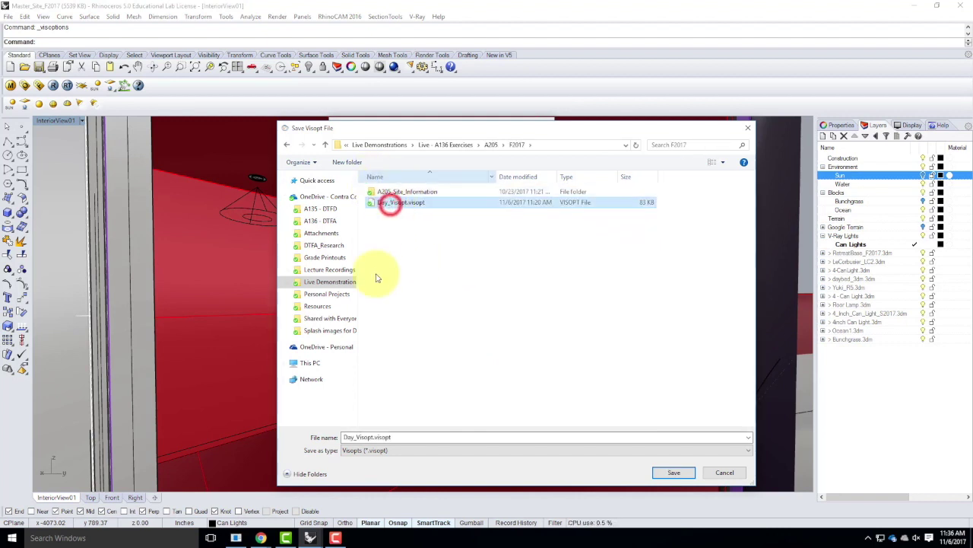
pyautogui.moveTo(354, 436); pyautogui.dragTo(338, 436)
pyautogui.write('Night_')
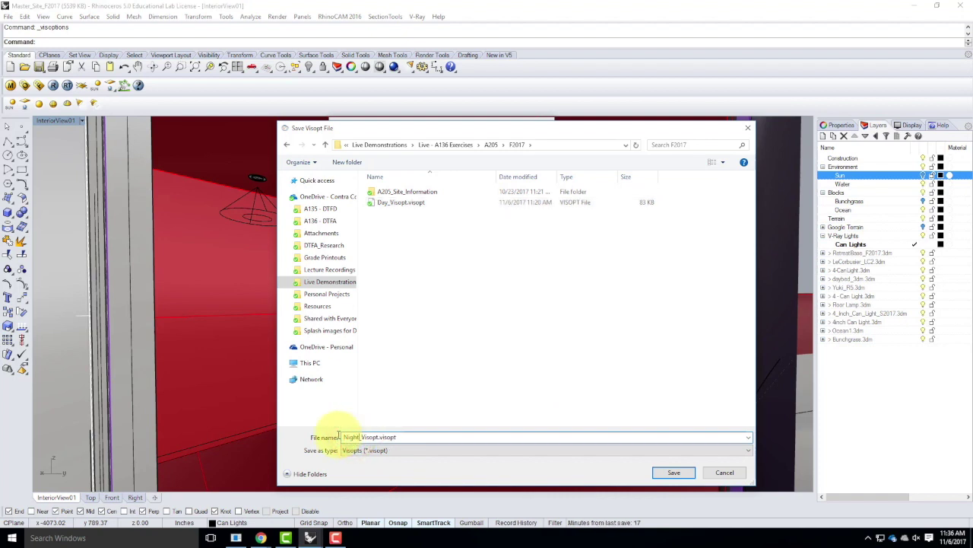
pyautogui.press('BackSpace')
pyautogui.write('01_')
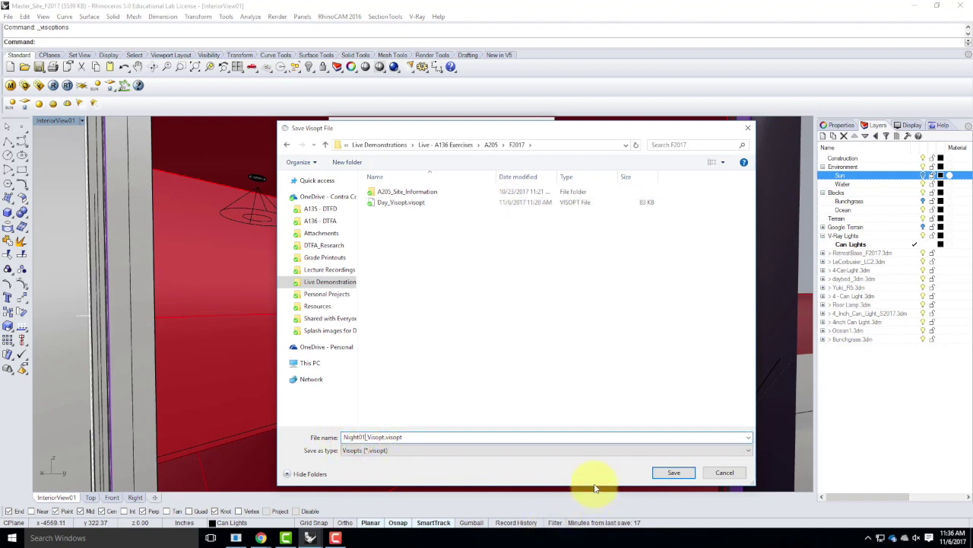
pyautogui.click(674, 473)
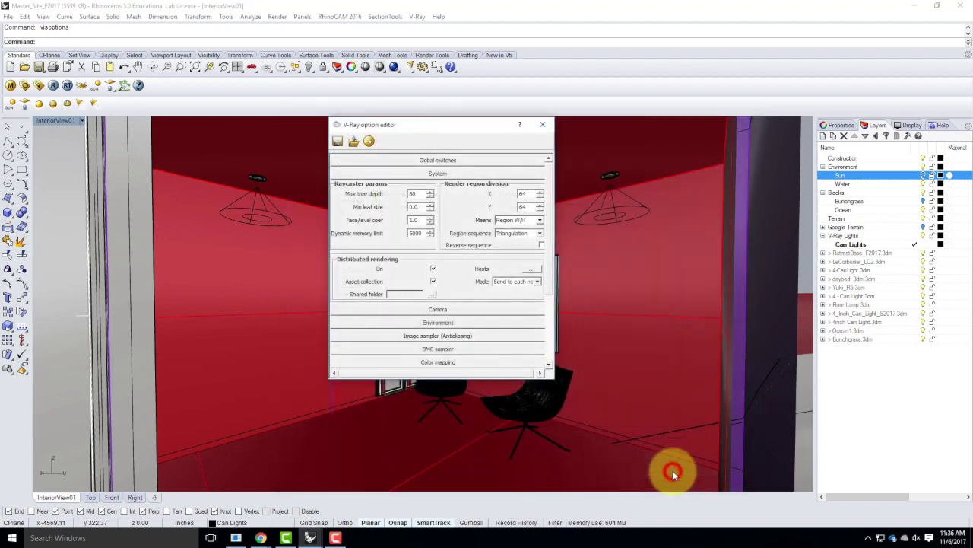
pyautogui.click(543, 126)
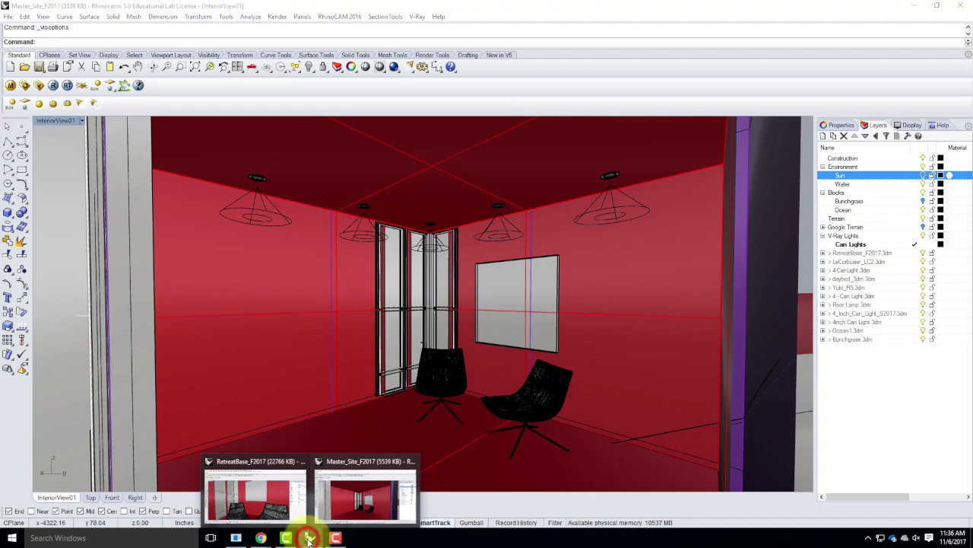
# Step: Switch to the V-Ray Quick Rendering Setups page in Chrome and highlight Sunset Scene 2's Reflection/Refraction and GI skylight settings
pyautogui.click(262, 539)
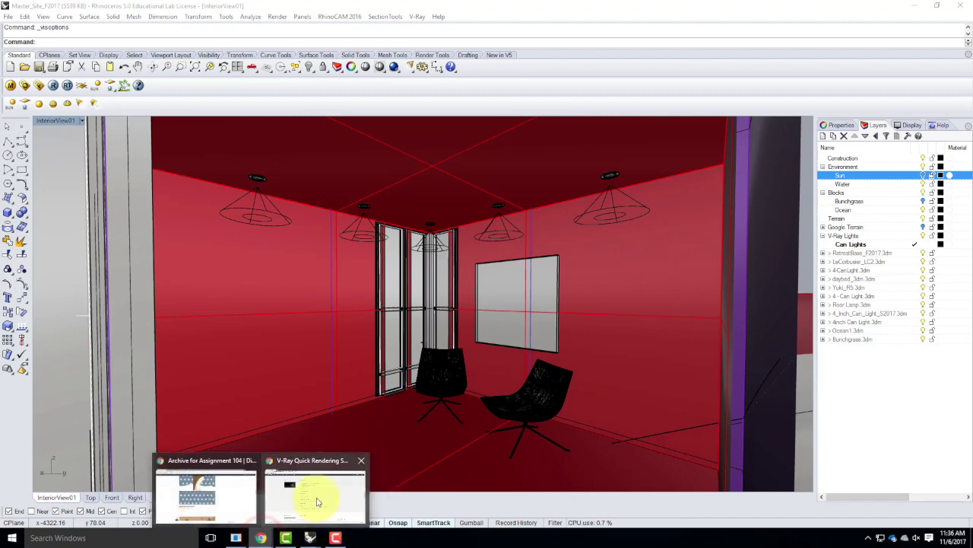
pyautogui.click(315, 496)
pyautogui.scroll(-3, 522, 232)
pyautogui.scroll(-10, 522, 245)
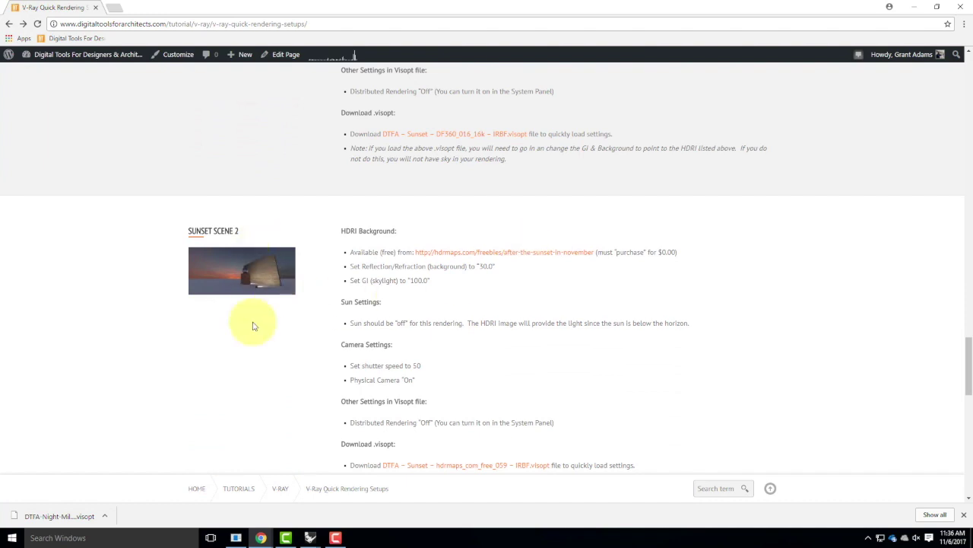
pyautogui.scroll(-1, 255, 326)
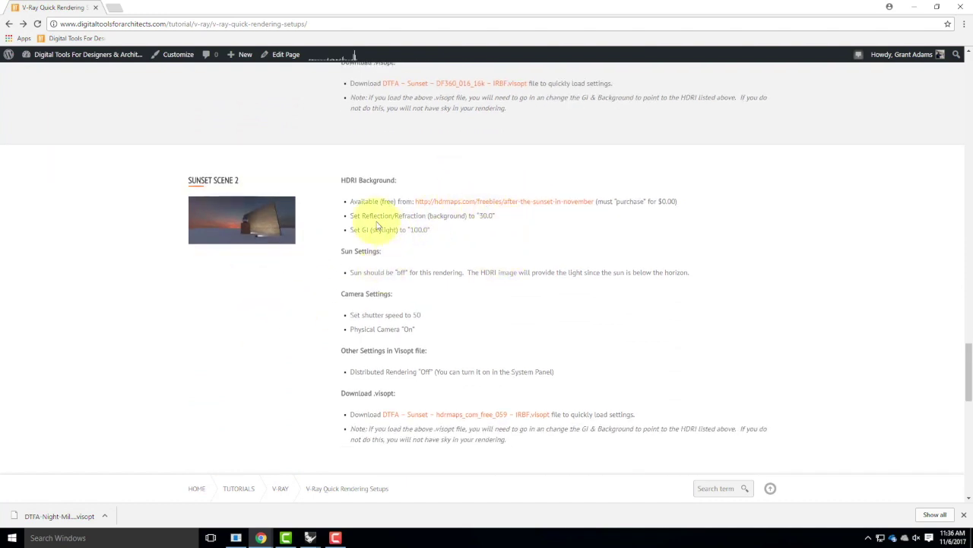
pyautogui.moveTo(498, 218); pyautogui.dragTo(349, 216)
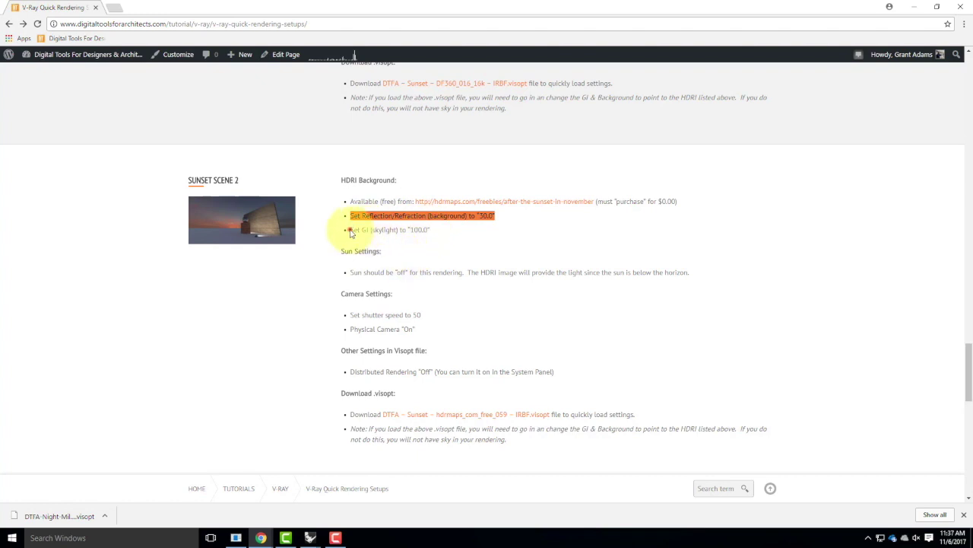
pyautogui.moveTo(350, 229); pyautogui.dragTo(429, 231)
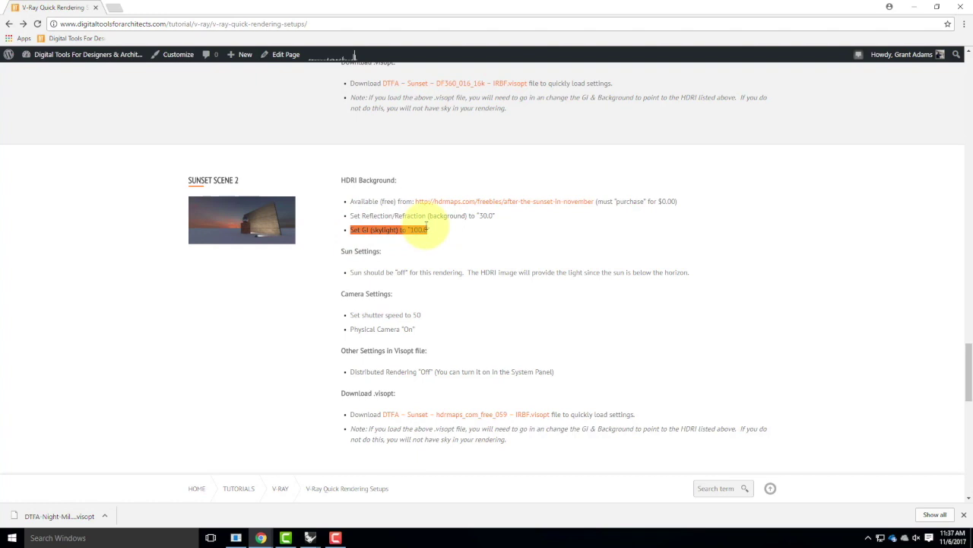
# Step: Review Sunset Scene 2's sun, camera and visopt download details, and look over the Sunset Scene 3 settings
pyautogui.scroll(-1, 459, 203)
pyautogui.scroll(-1, 458, 204)
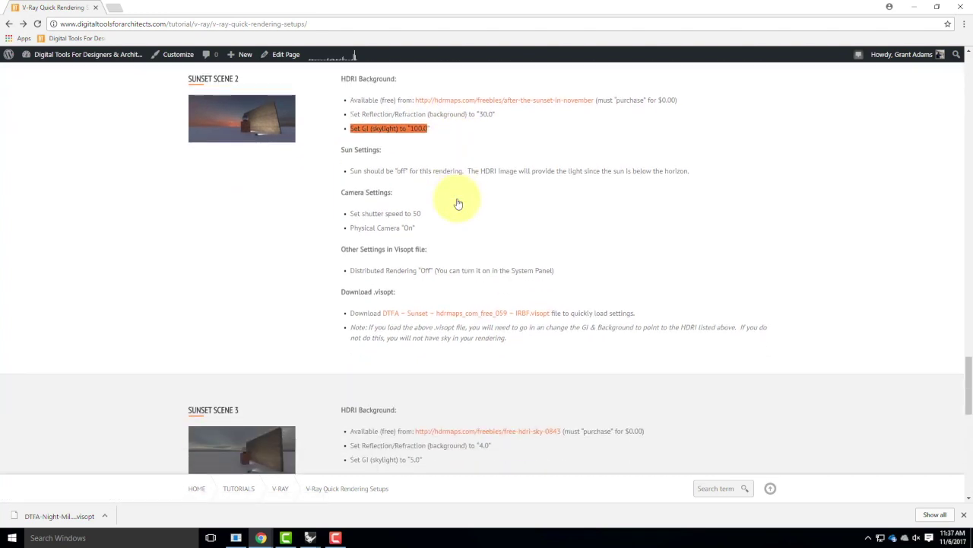
pyautogui.scroll(-1, 459, 204)
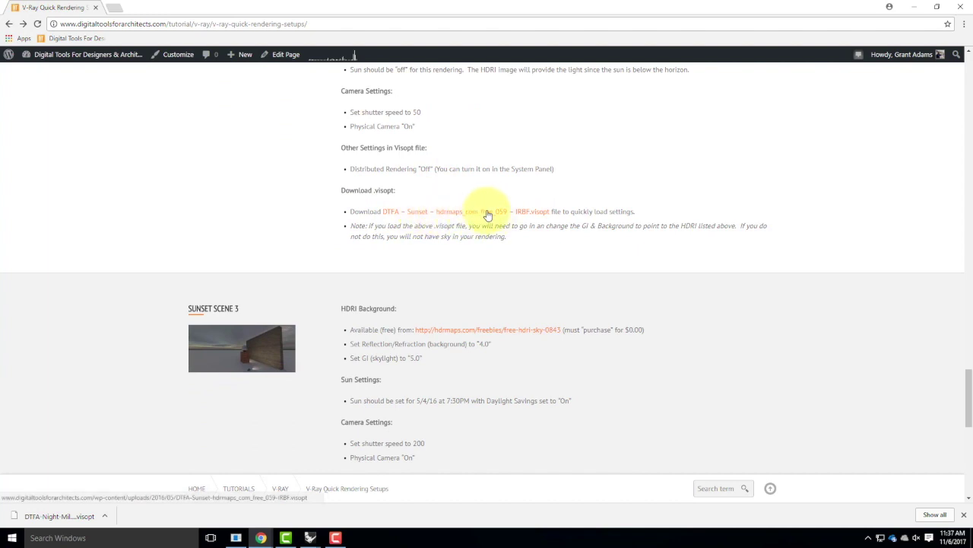
pyautogui.scroll(-1, 488, 215)
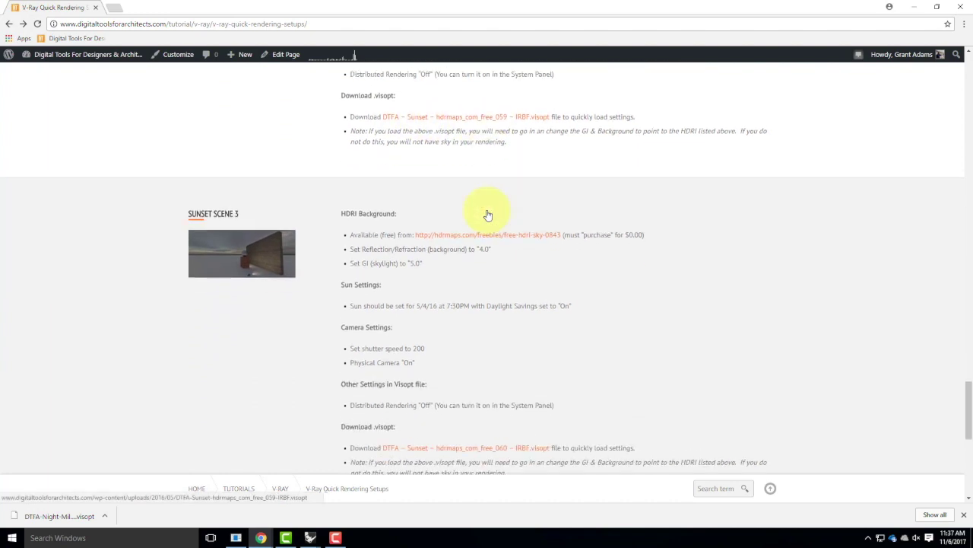
pyautogui.scroll(-1, 498, 201)
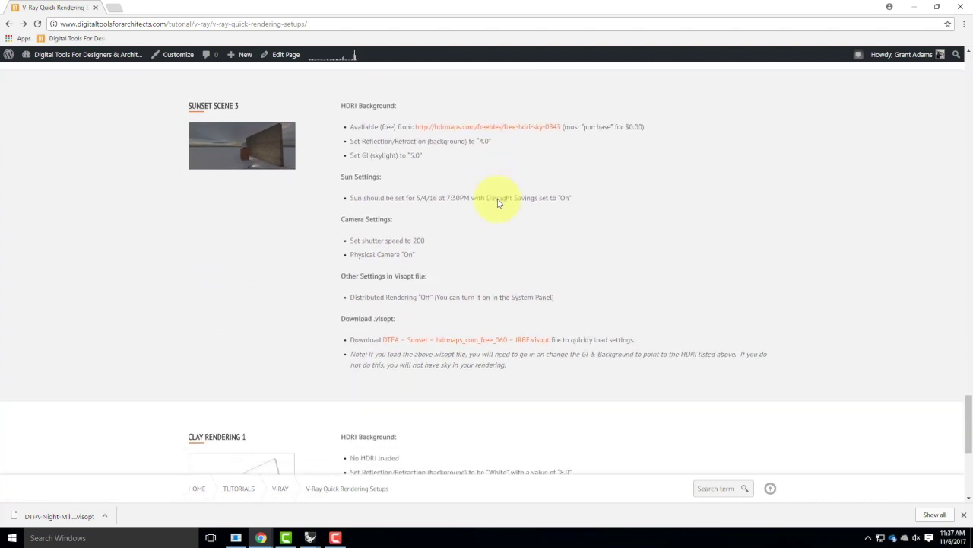
pyautogui.scroll(-3, 465, 198)
# Step: Return to Sunset Scene 1 and highlight the line giving its sun date, time and Daylight Savings setting
pyautogui.scroll(8, 470, 207)
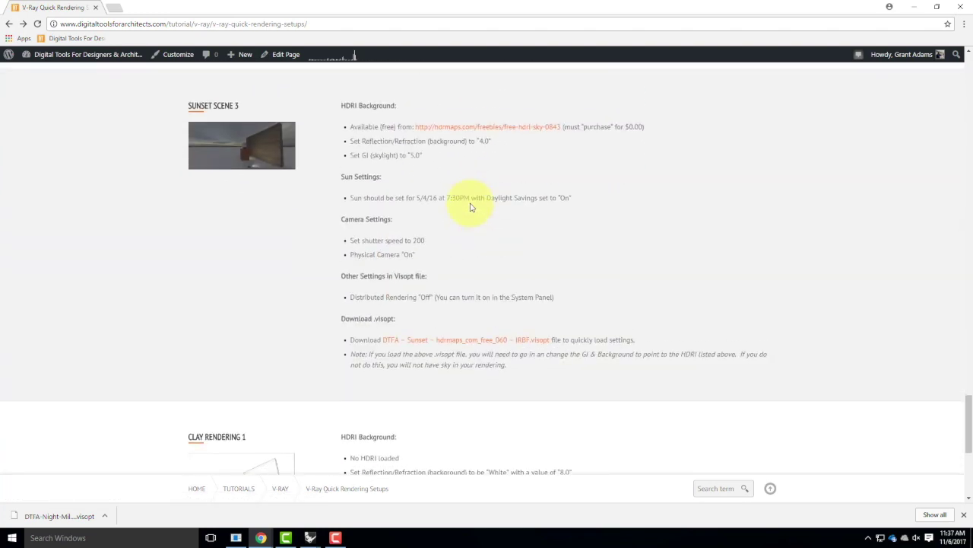
pyautogui.scroll(3, 470, 207)
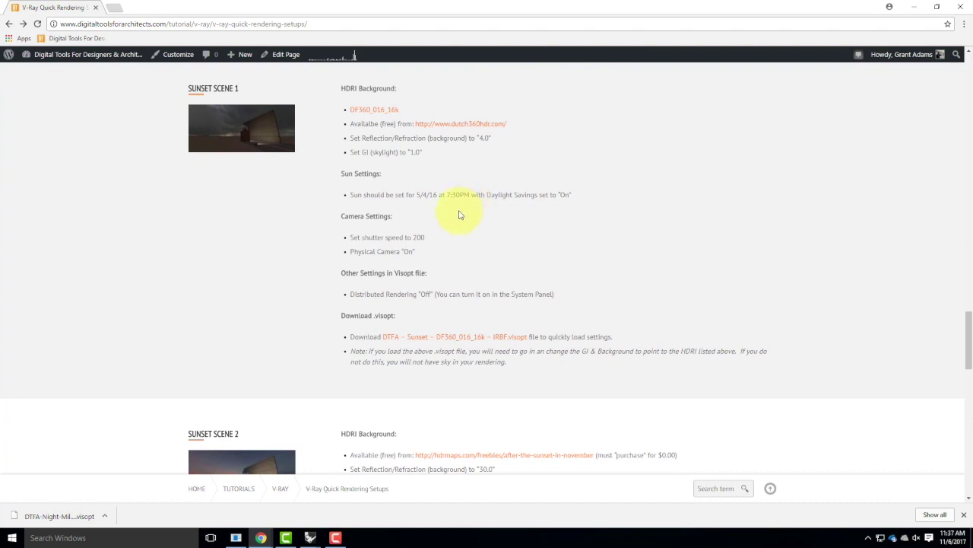
pyautogui.moveTo(351, 195); pyautogui.dragTo(559, 195)
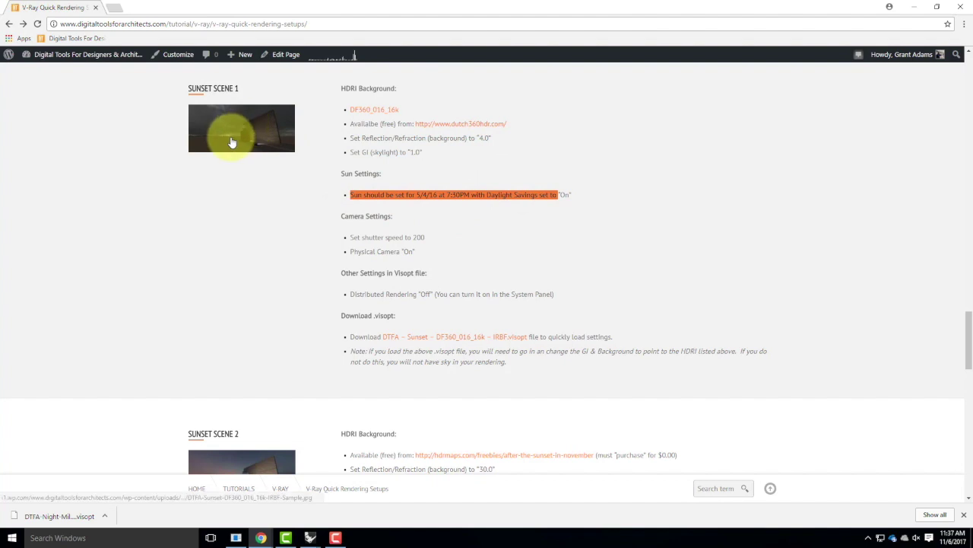
# Step: View the Sunset Scene 3 sample rendering at full size and return to the rendering setups page
pyautogui.scroll(-3, 298, 147)
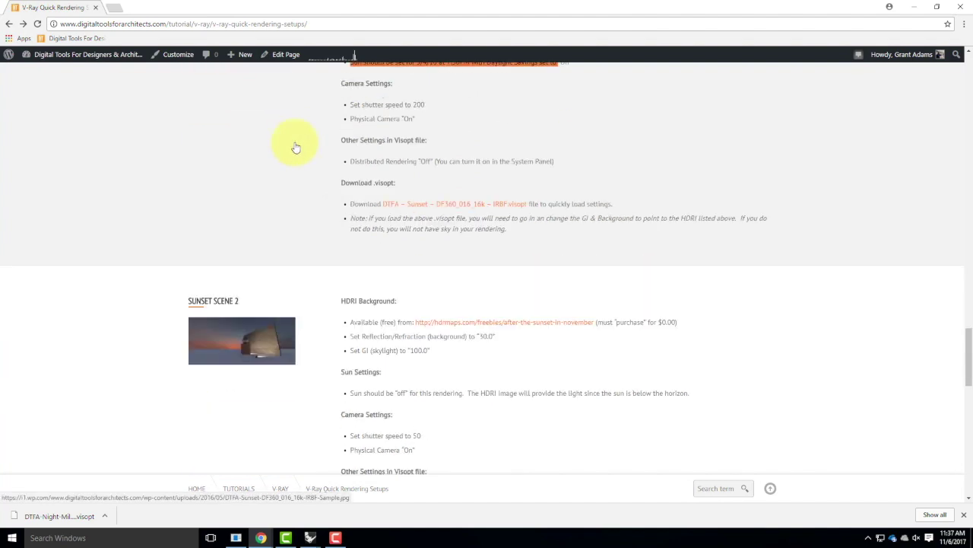
pyautogui.scroll(-3, 468, 266)
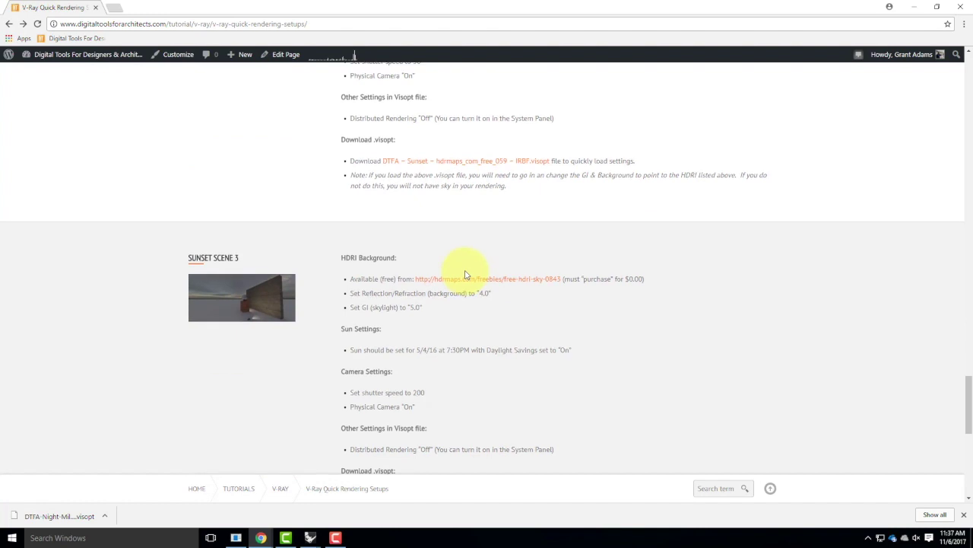
pyautogui.click(244, 307)
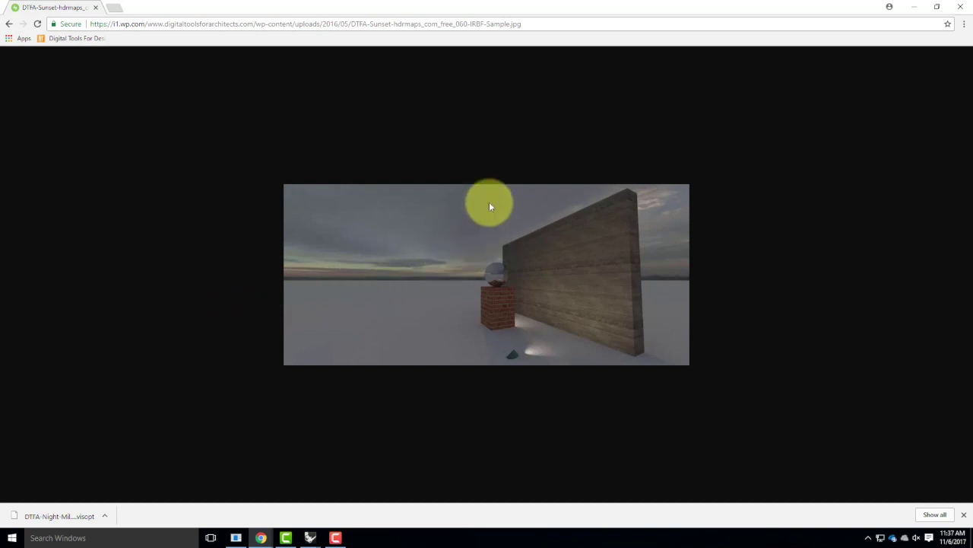
pyautogui.click(538, 95)
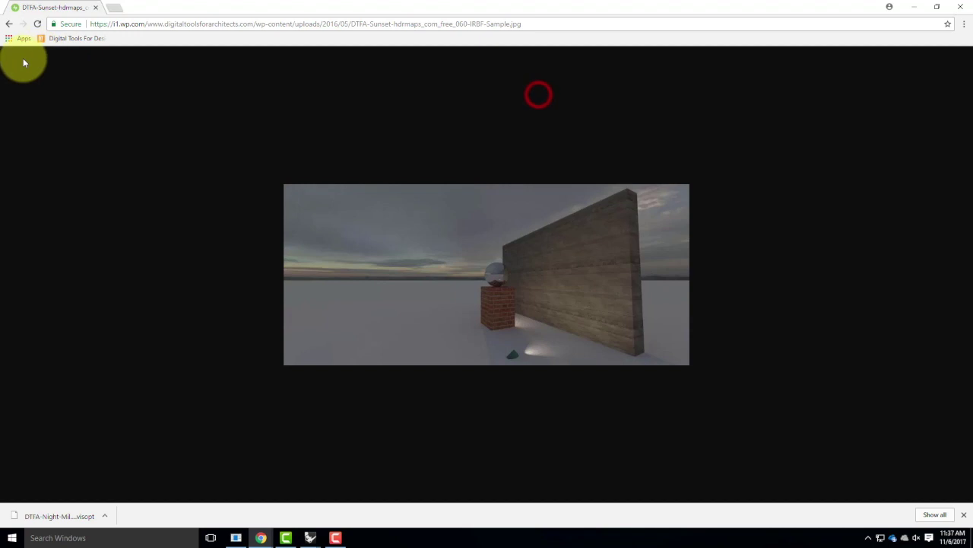
pyautogui.click(10, 23)
# Step: Go back up the setups page past Basic Night Scene 2 to the Basic Night Scene 1 settings
pyautogui.scroll(7, 482, 289)
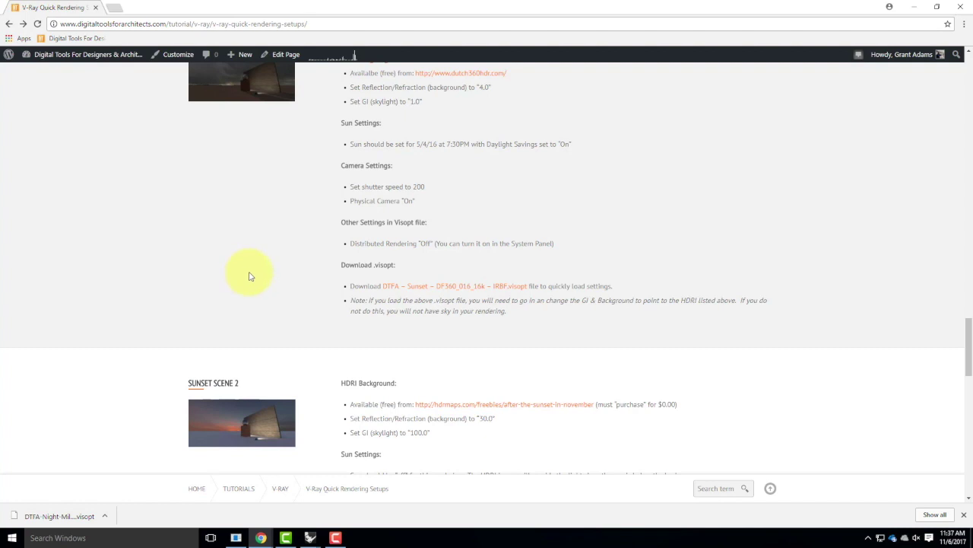
pyautogui.scroll(10, 250, 276)
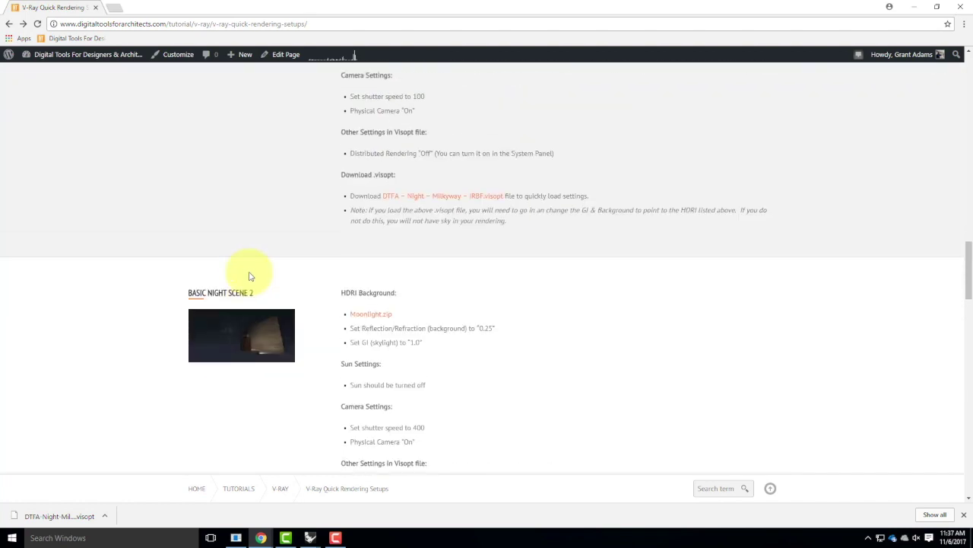
pyautogui.scroll(3, 250, 276)
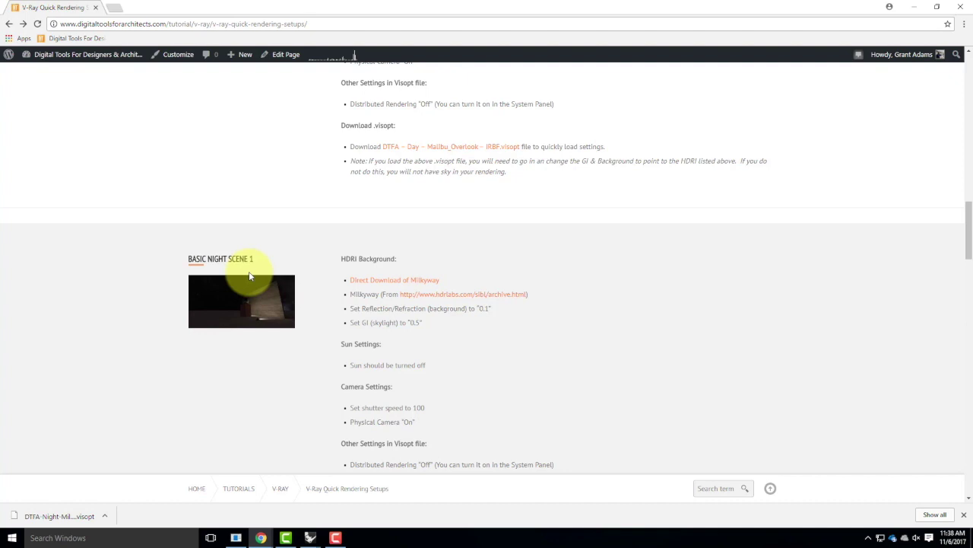
pyautogui.click(335, 537)
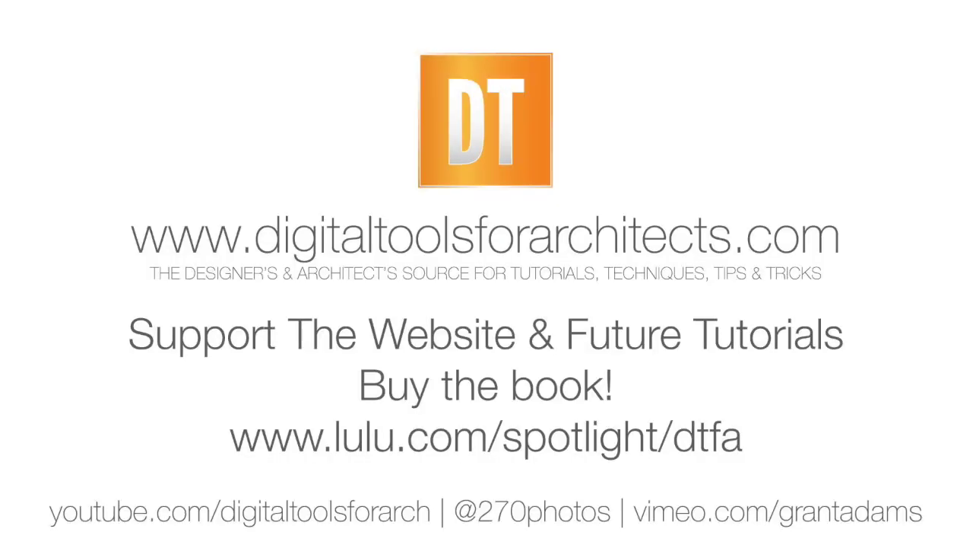